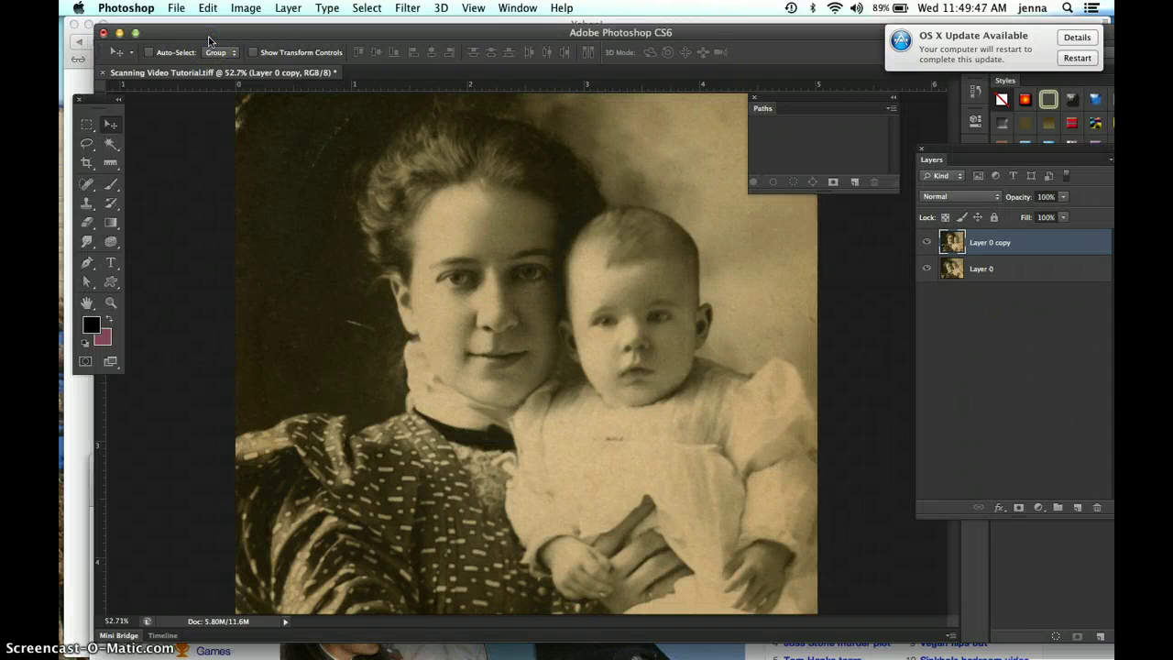
# Step: Float the Tools panel beside the photo and toggle it to one column and back to two
pyautogui.moveTo(209, 40); pyautogui.dragTo(189, 35)
pyautogui.click(104, 103)
pyautogui.moveTo(104, 103); pyautogui.dragTo(175, 112)
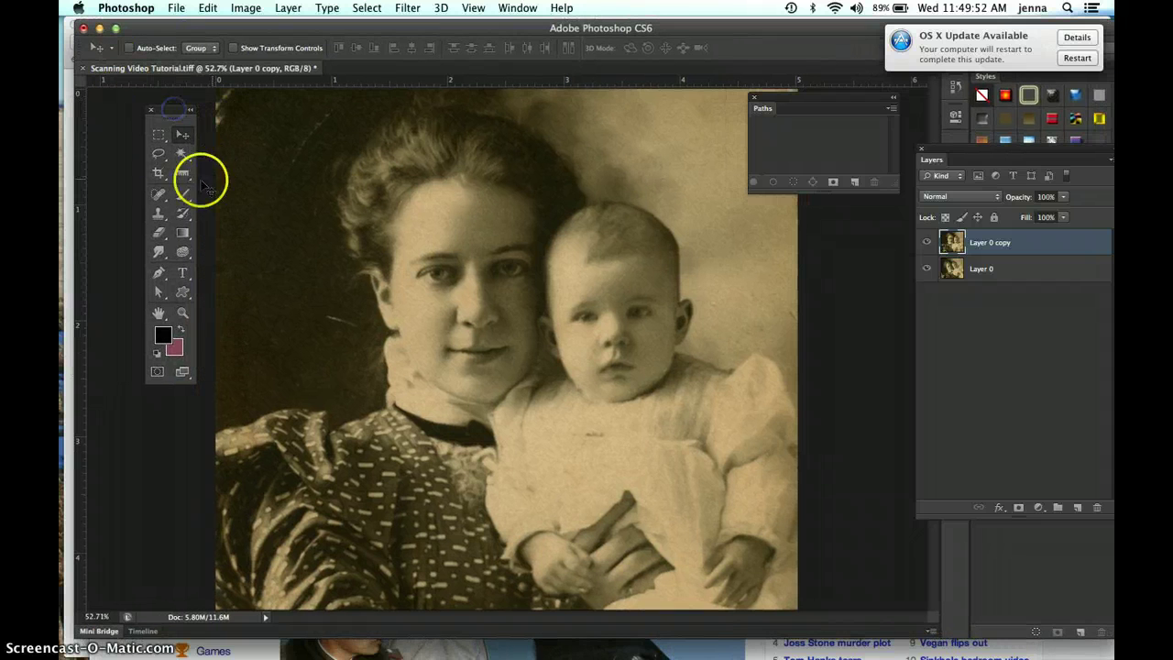
pyautogui.click(189, 110)
pyautogui.click(166, 110)
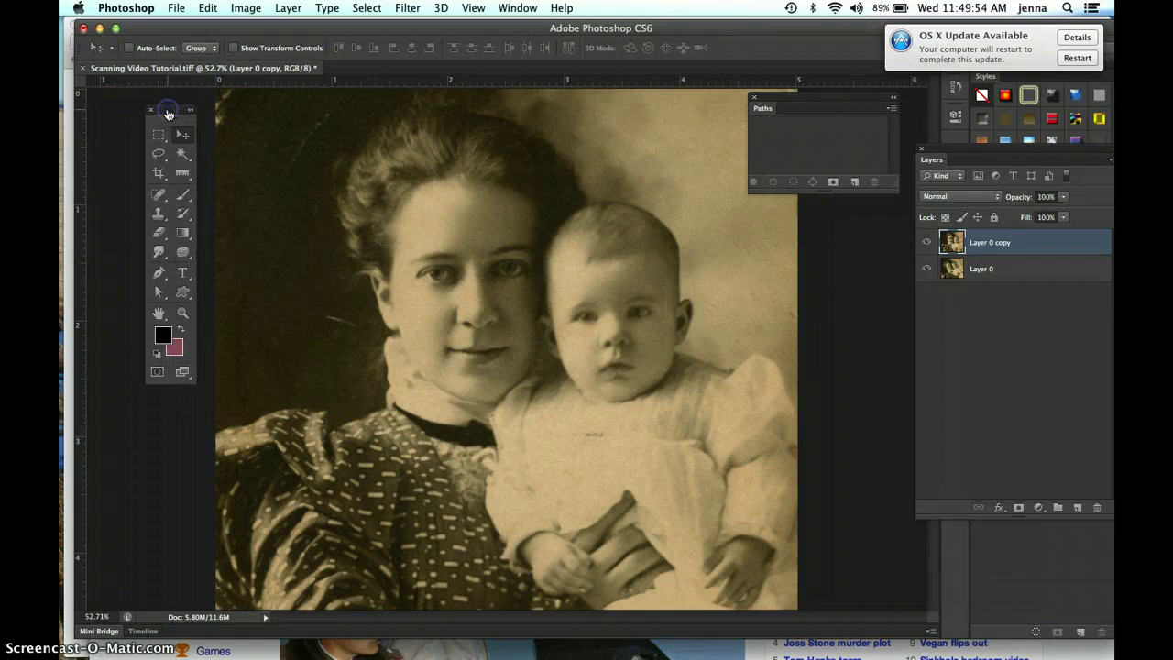
# Step: Select the Clone Stamp Tool from the healing and stamp tool groups
pyautogui.click(184, 156)
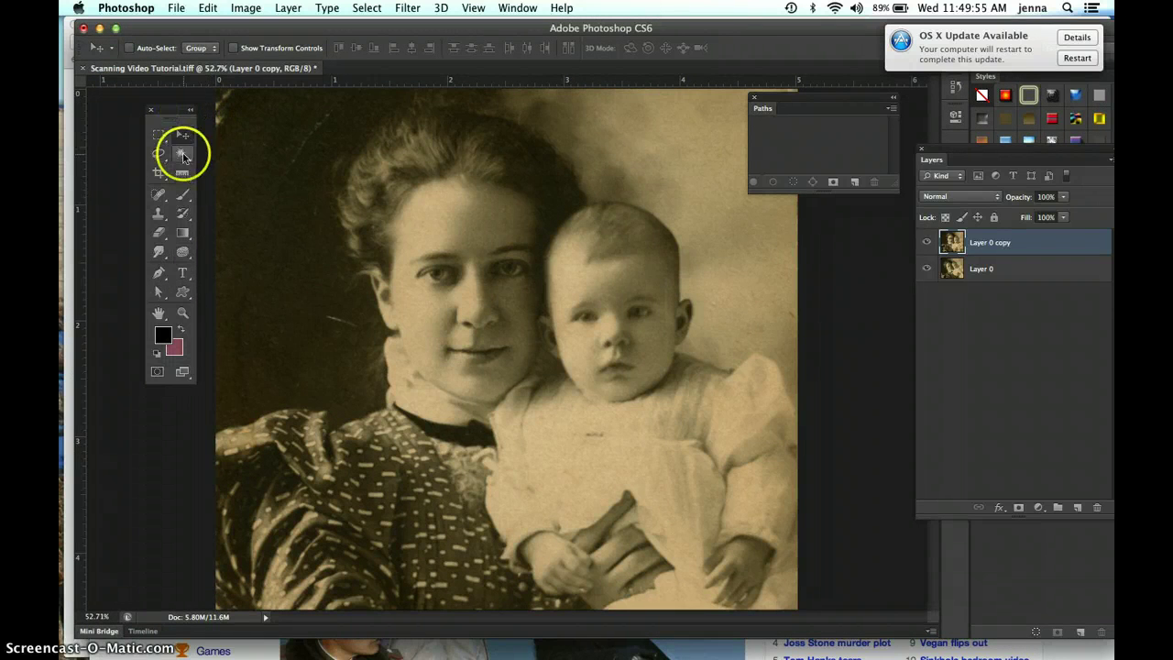
pyautogui.click(157, 199)
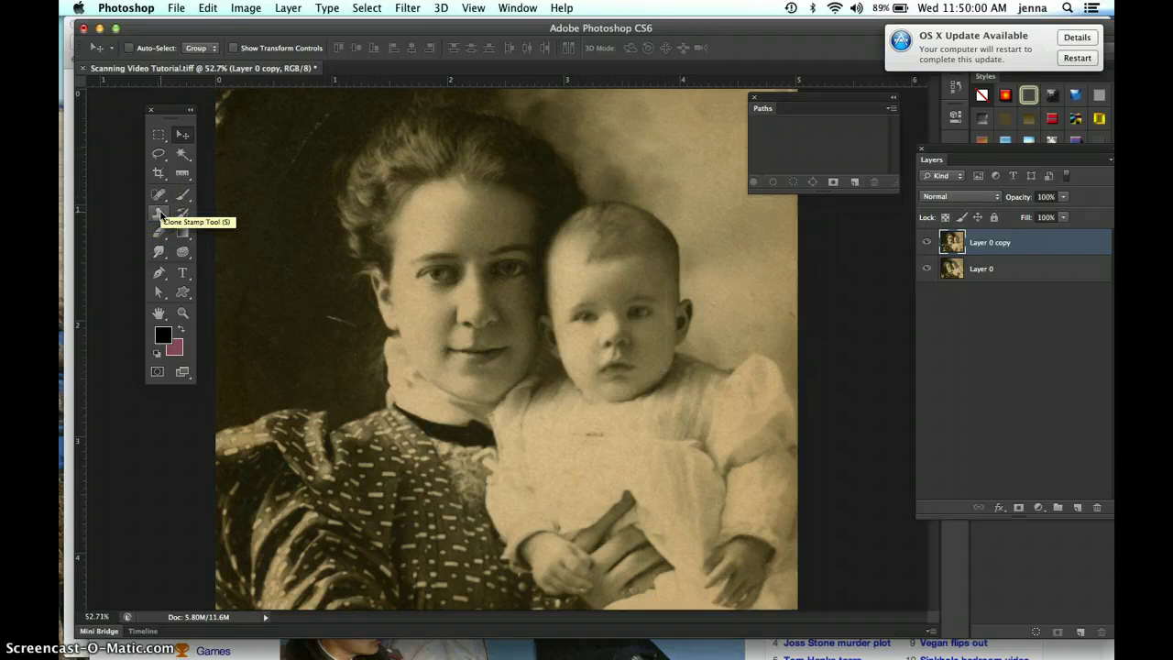
pyautogui.click(160, 216)
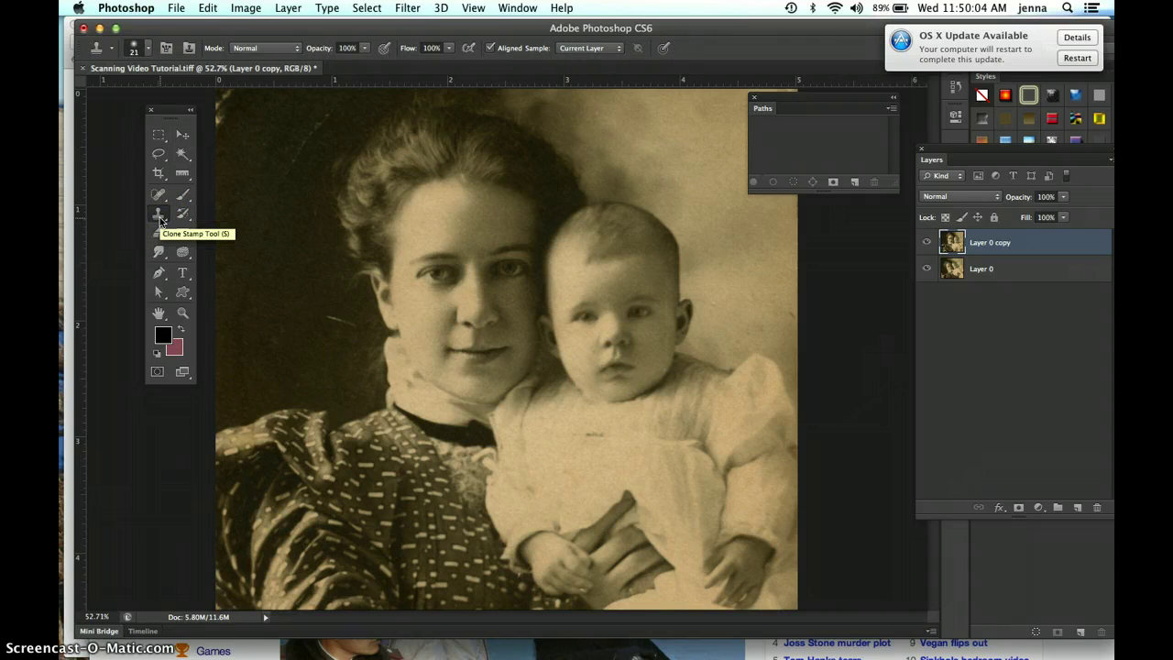
pyautogui.click(160, 218)
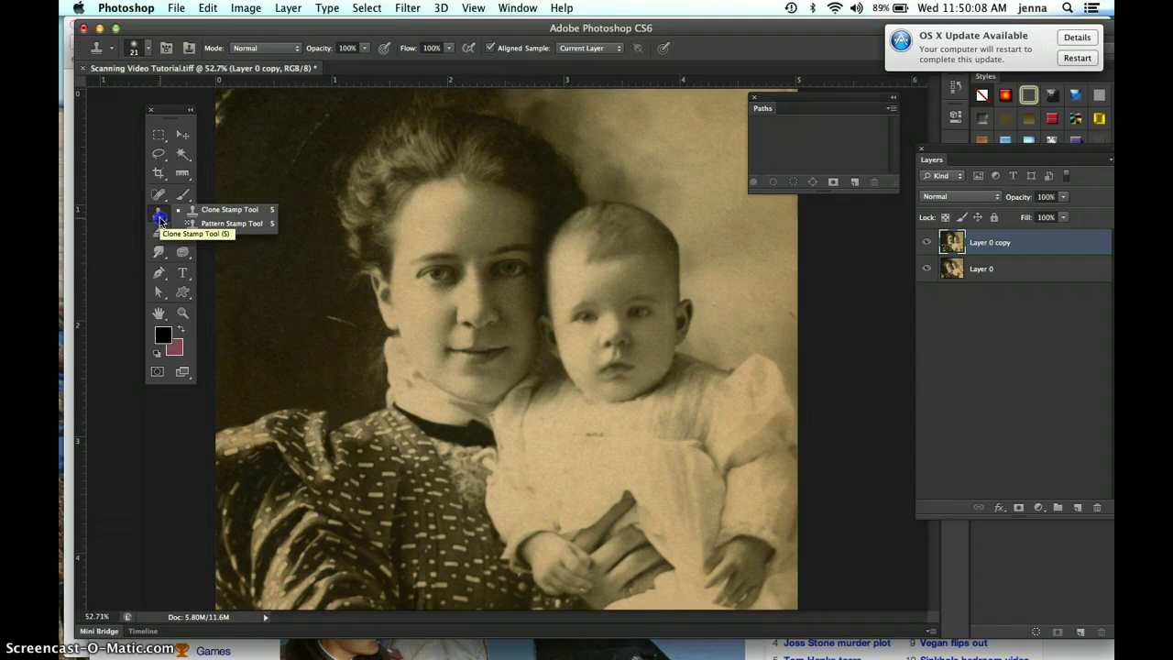
pyautogui.click(213, 217)
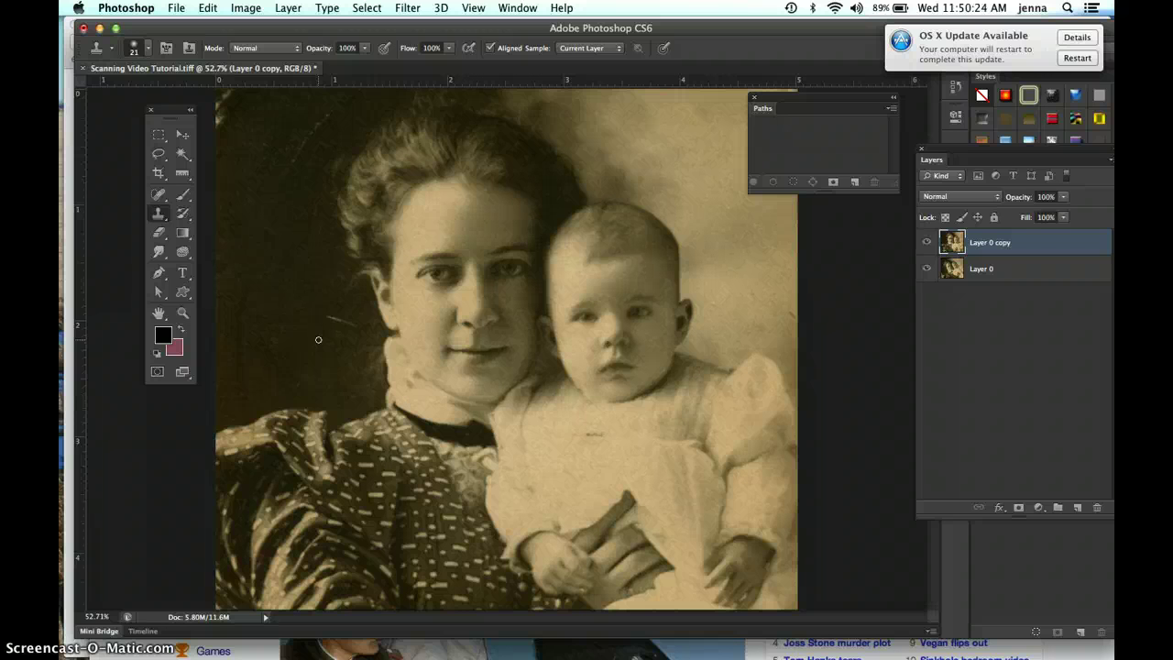
# Step: Paint clone strokes over the pale scratch beside the woman's cheek
pyautogui.moveTo(318, 339)
pyautogui.mouseDown()
pyautogui.moveTo(319, 299)
pyautogui.moveTo(354, 300)
pyautogui.moveTo(370, 318)
pyautogui.moveTo(348, 340)
pyautogui.moveTo(315, 334)
pyautogui.moveTo(323, 308)
pyautogui.moveTo(359, 312)
pyautogui.mouseUp()
pyautogui.moveTo(335, 307)
pyautogui.mouseDown()
pyautogui.moveTo(331, 335)
pyautogui.moveTo(359, 342)
pyautogui.moveTo(365, 312)
pyautogui.moveTo(317, 306)
pyautogui.mouseUp()
pyautogui.moveTo(319, 307)
pyautogui.mouseDown()
pyautogui.moveTo(317, 296)
pyautogui.moveTo(317, 325)
pyautogui.moveTo(366, 332)
pyautogui.moveTo(327, 294)
pyautogui.moveTo(322, 309)
pyautogui.moveTo(356, 321)
pyautogui.moveTo(317, 314)
pyautogui.moveTo(325, 306)
pyautogui.moveTo(328, 317)
pyautogui.mouseUp()
# Step: Resample clean dark background and clone over the rest of the scratch and nearby background
pyautogui.click(326, 315)
pyautogui.moveTo(326, 315); pyautogui.dragTo(336, 318)
pyautogui.moveTo(336, 317); pyautogui.dragTo(338, 318)
pyautogui.moveTo(337, 318); pyautogui.dragTo(355, 328)
pyautogui.moveTo(283, 309); pyautogui.dragTo(222, 309)
# Step: Zoom in to 200% and pan to the cloned background left of the woman's face
pyautogui.click(183, 313)
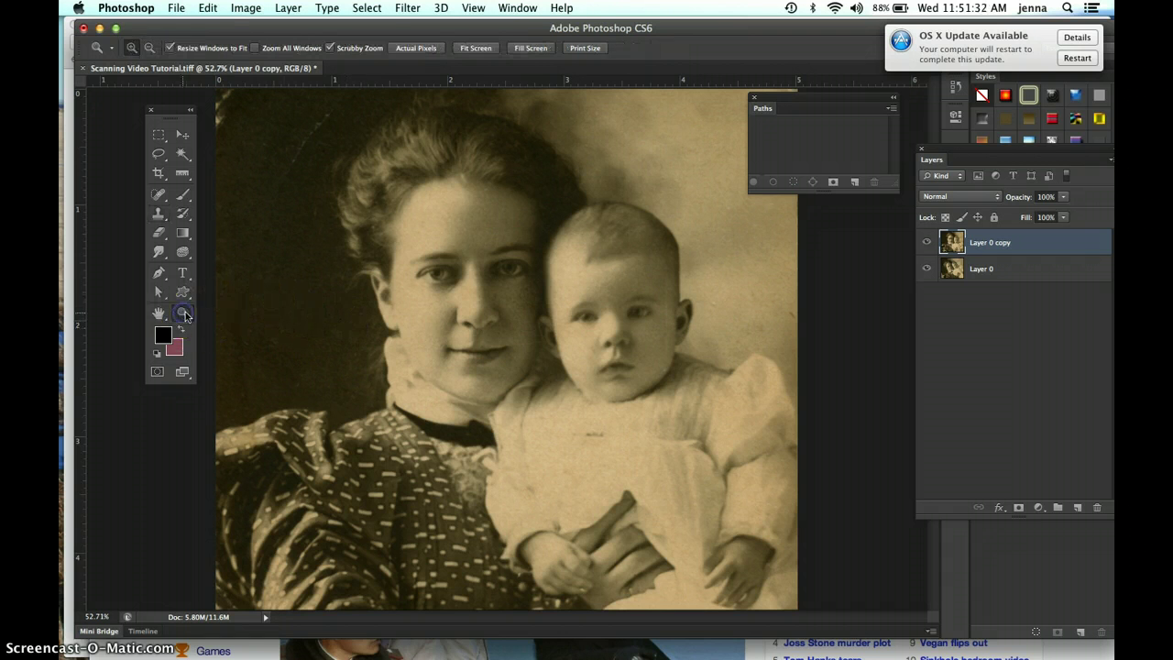
pyautogui.click(325, 323)
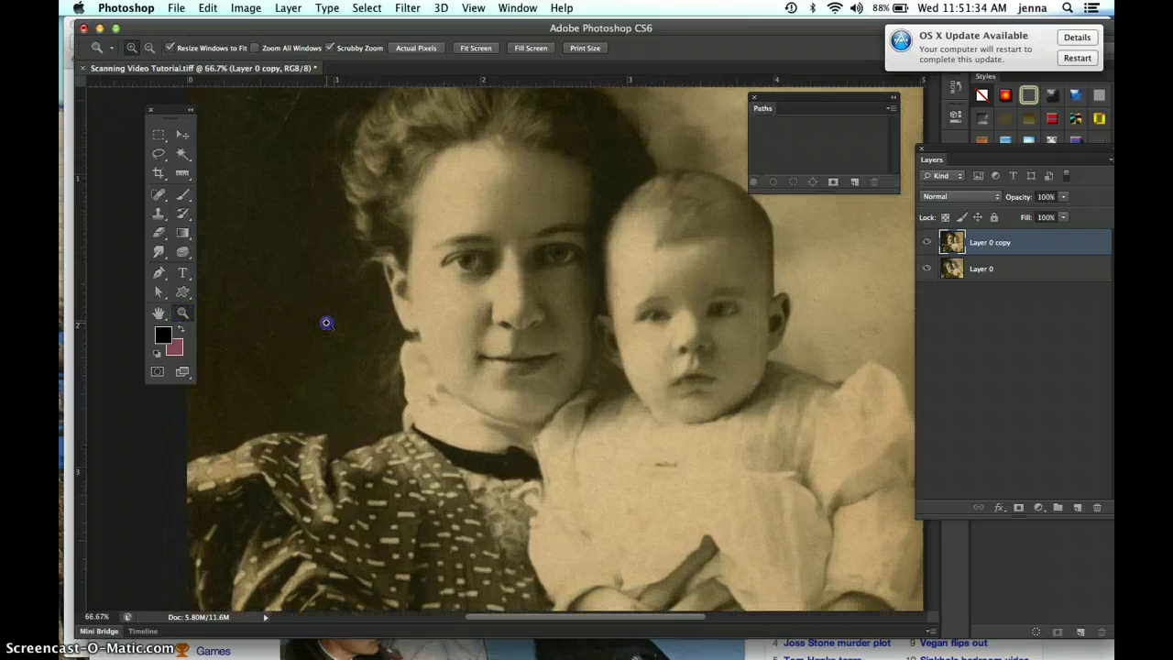
pyautogui.click(325, 322)
pyautogui.click(294, 267)
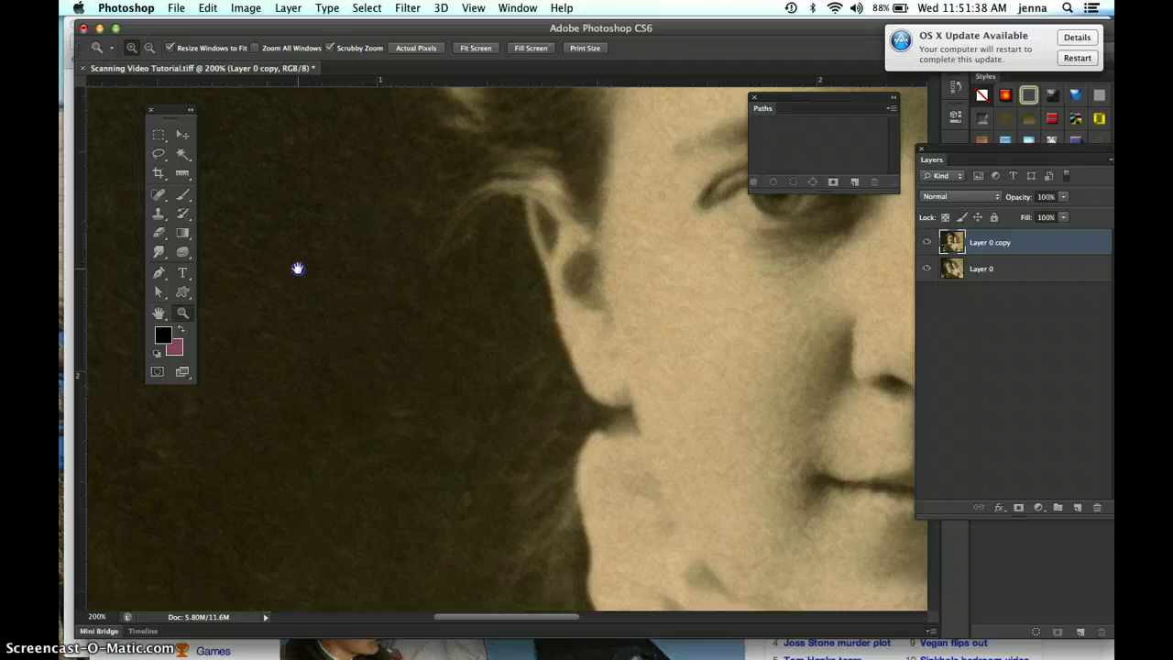
pyautogui.moveTo(296, 267); pyautogui.dragTo(423, 242)
pyautogui.moveTo(369, 214); pyautogui.dragTo(394, 261)
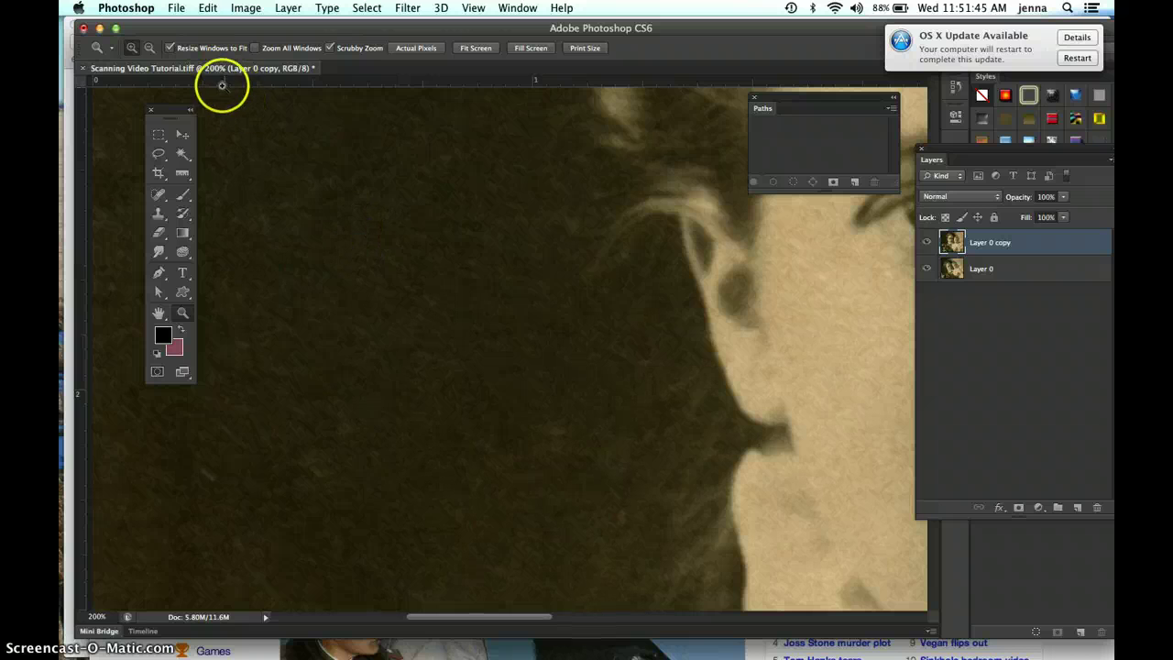
# Step: Undo and redo the Clone Stamp stroke to compare, then zoom to 300%
pyautogui.click(207, 11)
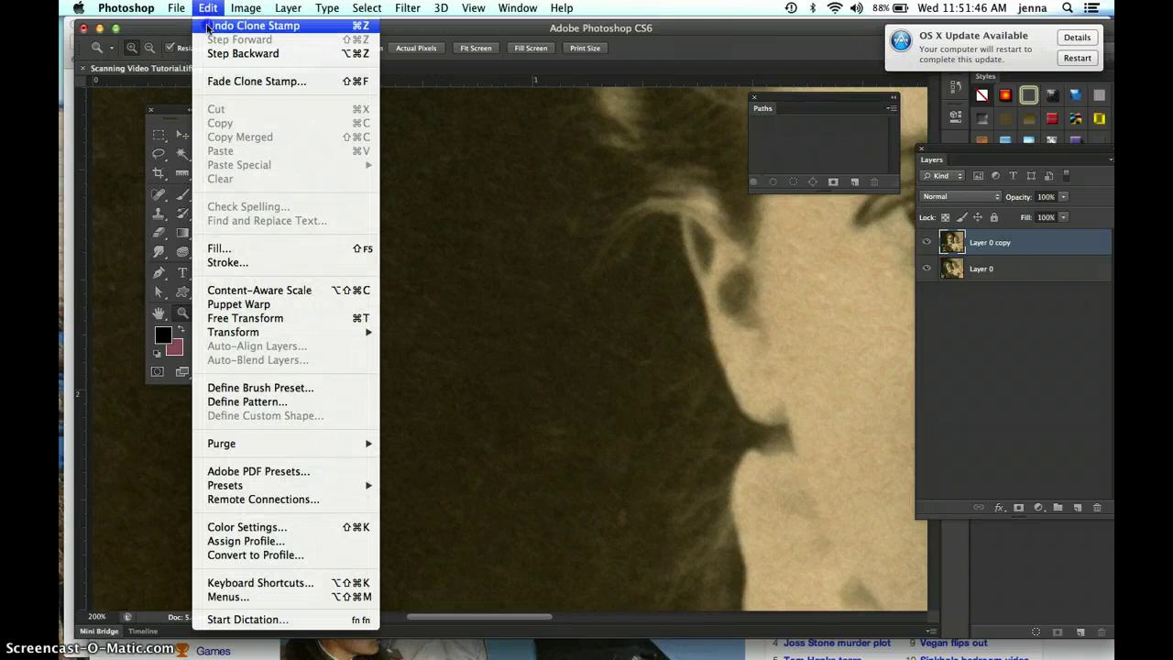
pyautogui.click(209, 25)
pyautogui.click(208, 12)
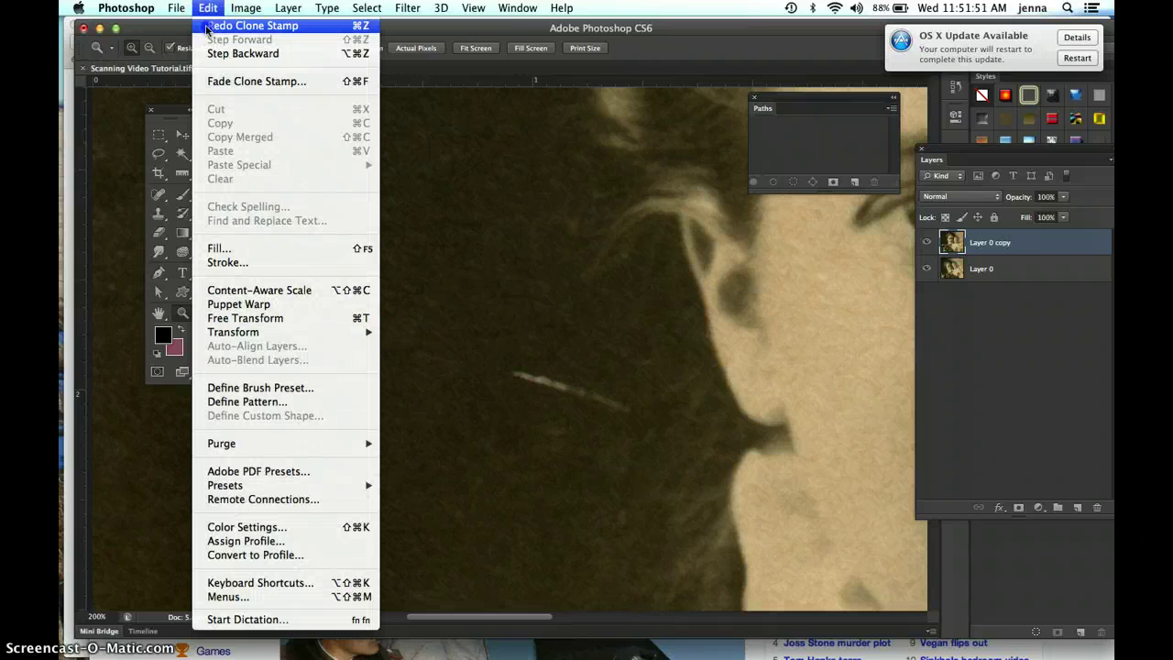
pyautogui.click(207, 27)
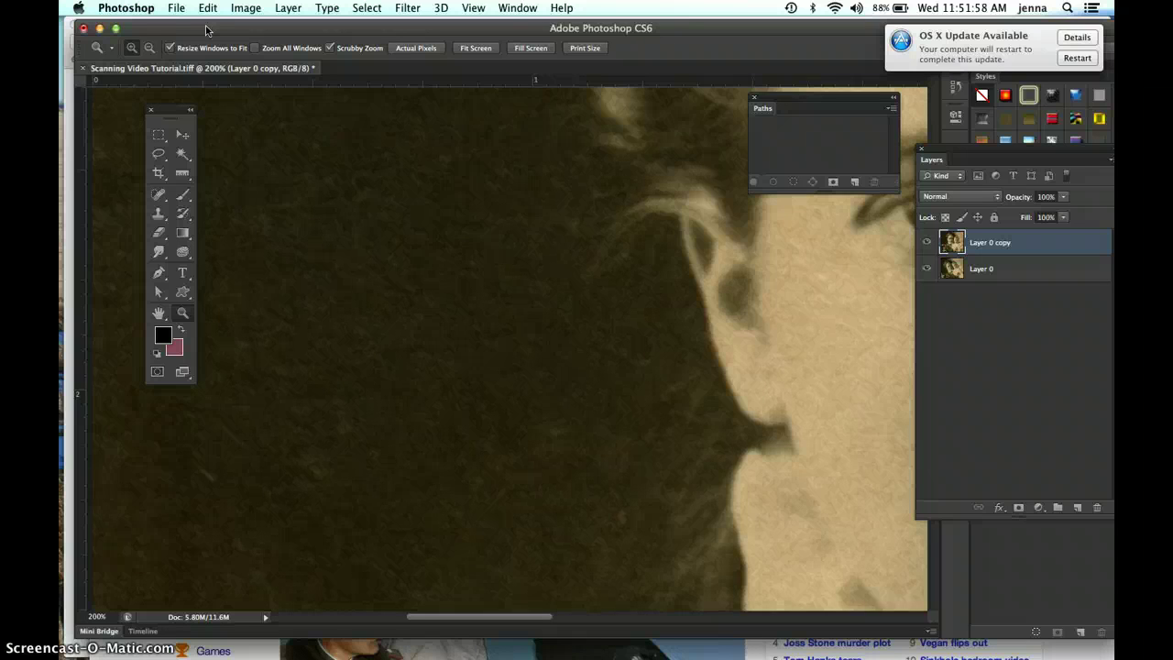
pyautogui.press('super+equal')
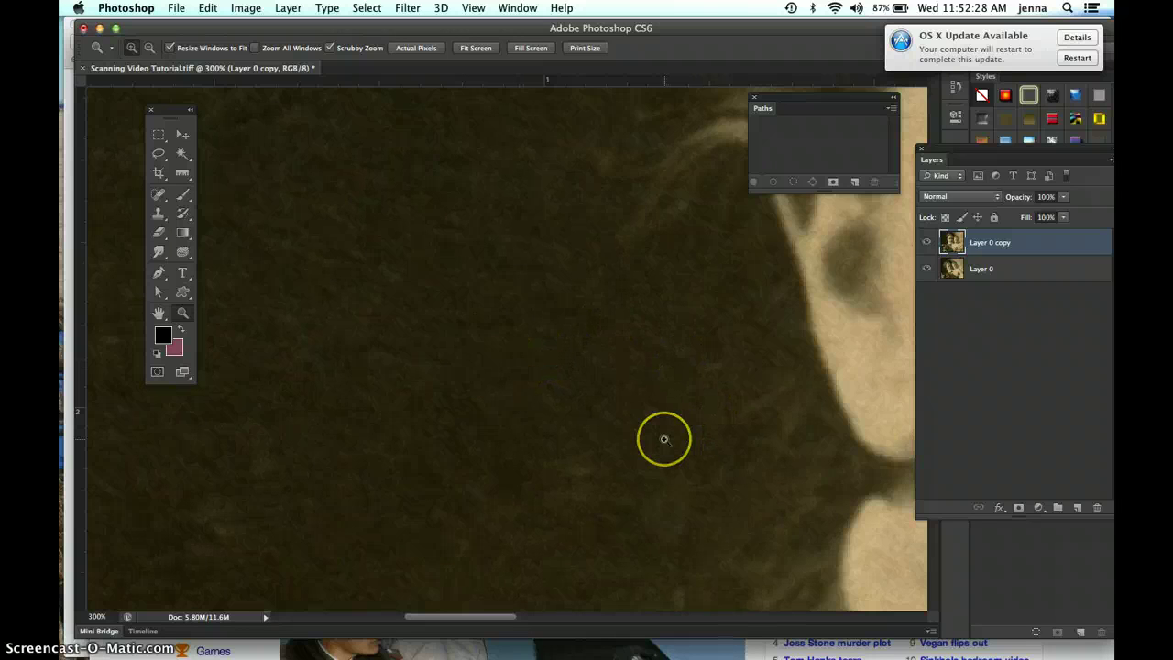
# Step: Resample clean background, clone over the specks left of the face, then fit the photo on screen
pyautogui.click(157, 212)
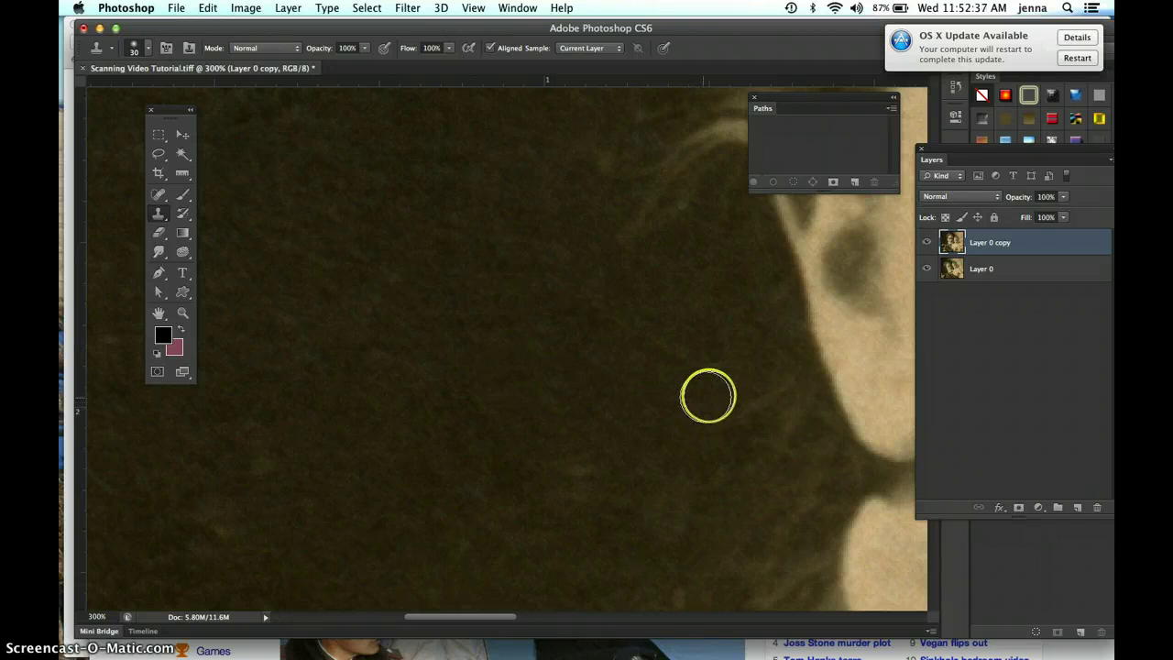
pyautogui.keyDown('alt'); pyautogui.click(712, 395); pyautogui.keyUp('alt')
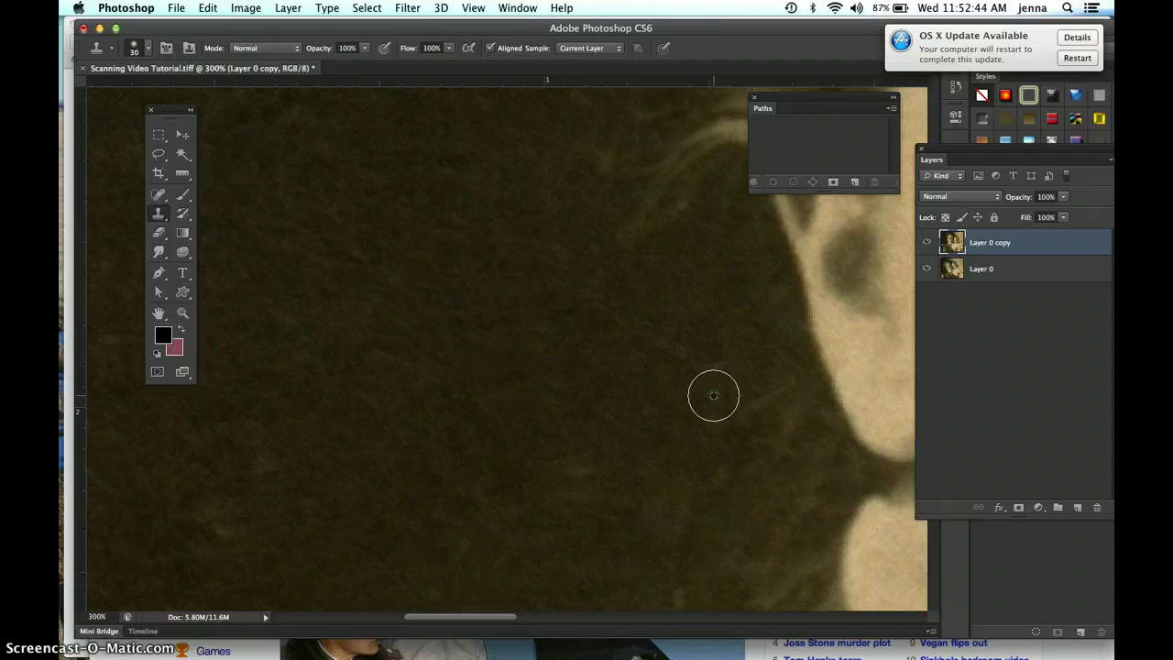
pyautogui.moveTo(702, 392)
pyautogui.mouseDown()
pyautogui.moveTo(657, 372)
pyautogui.moveTo(654, 385)
pyautogui.mouseUp()
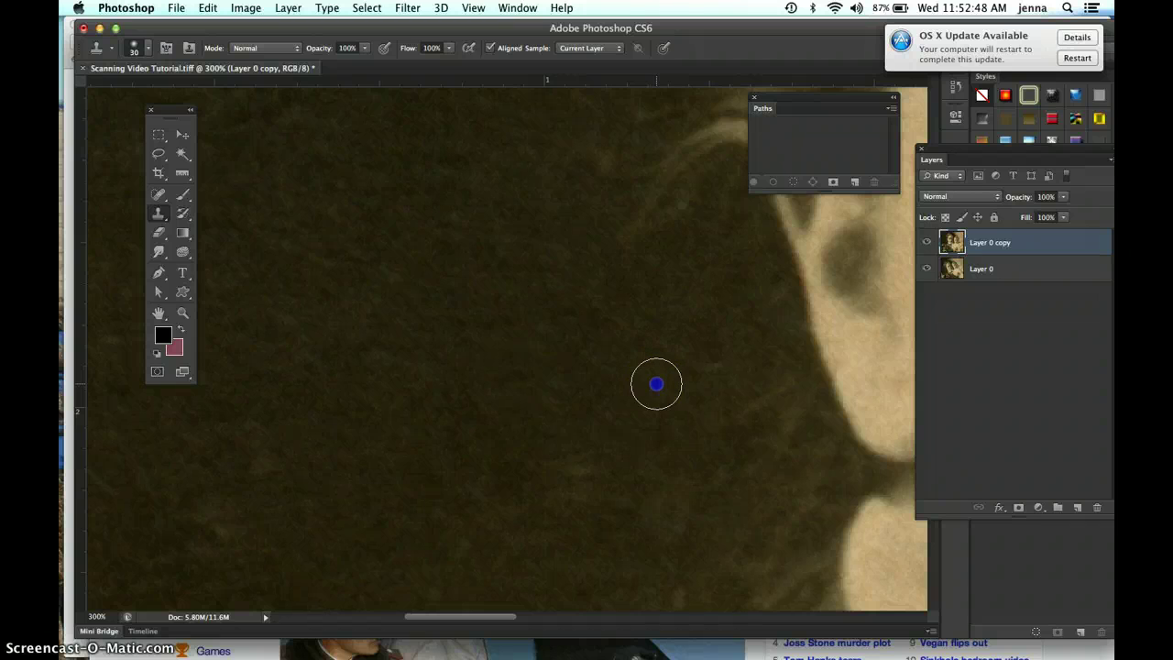
pyautogui.moveTo(613, 297); pyautogui.dragTo(628, 367)
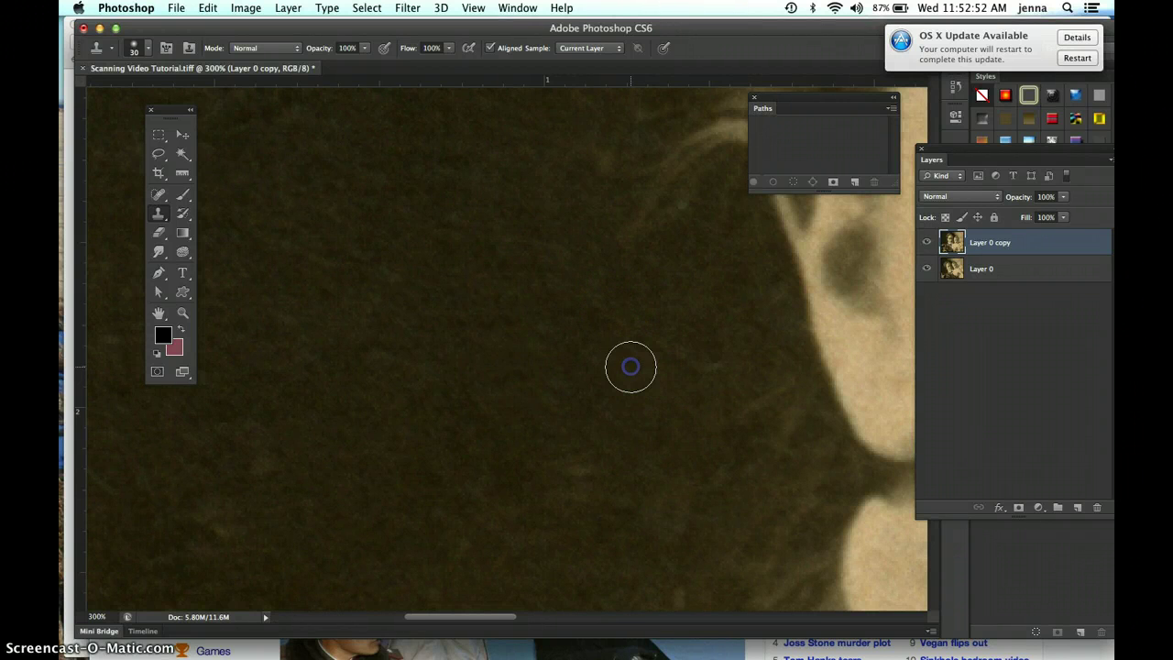
pyautogui.moveTo(702, 327)
pyautogui.mouseDown()
pyautogui.moveTo(642, 356)
pyautogui.moveTo(824, 275)
pyautogui.moveTo(925, 404)
pyautogui.mouseUp()
pyautogui.click(342, 277)
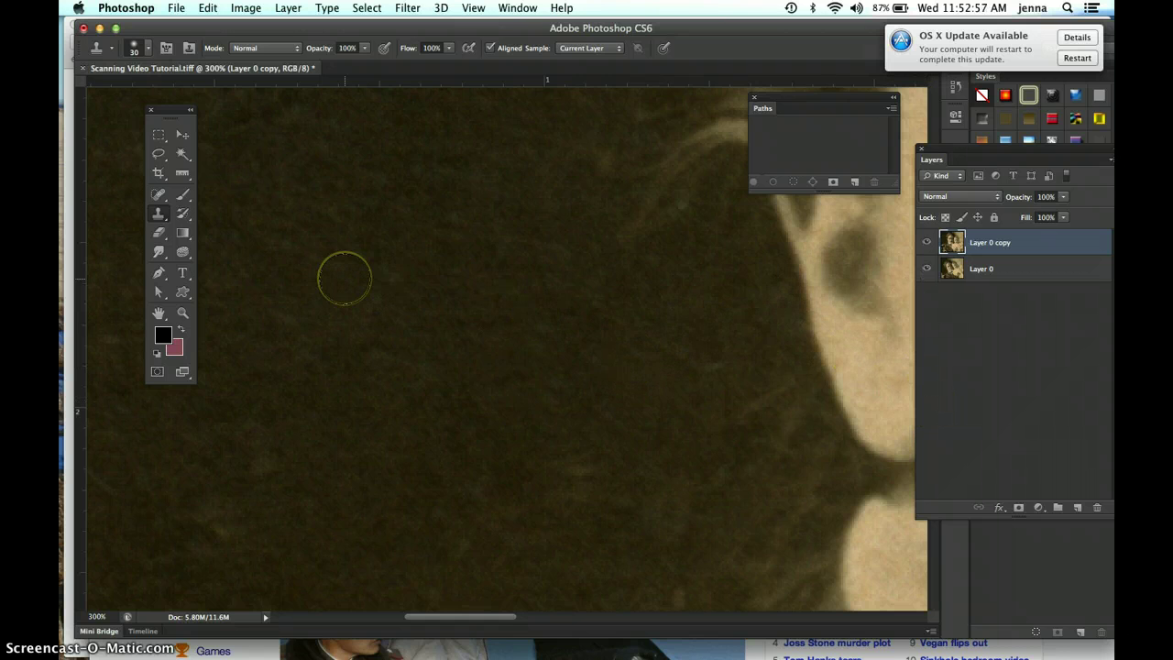
pyautogui.moveTo(623, 330)
pyautogui.mouseDown()
pyautogui.moveTo(582, 345)
pyautogui.moveTo(556, 369)
pyautogui.moveTo(540, 365)
pyautogui.moveTo(601, 410)
pyautogui.mouseUp()
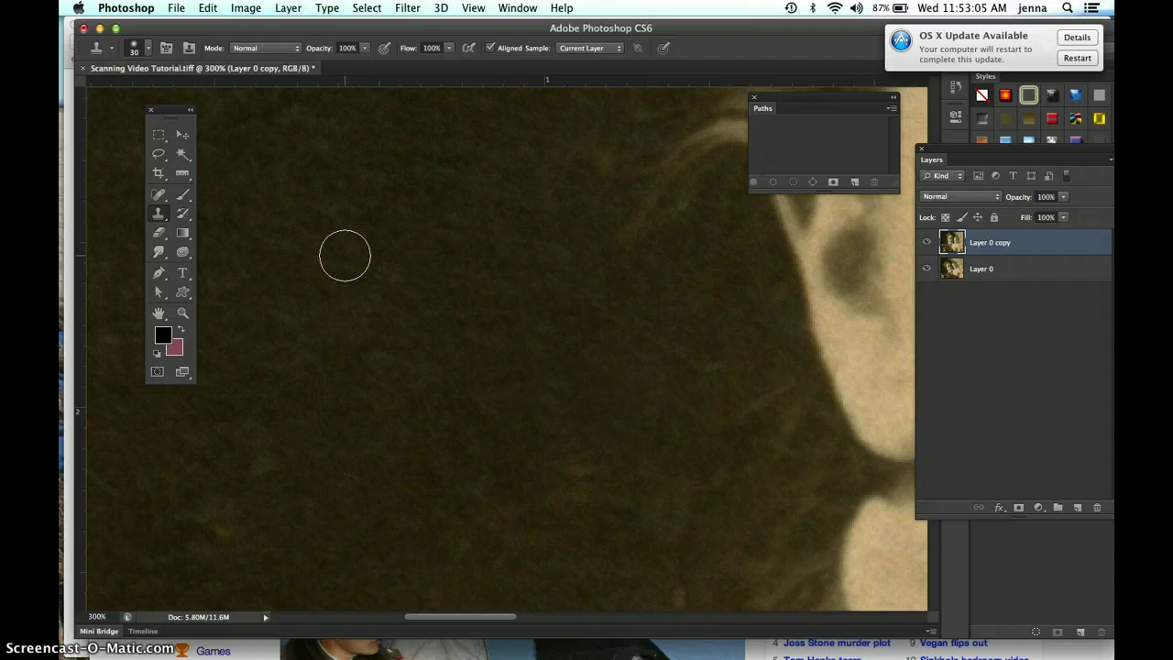
pyautogui.press('super+0')
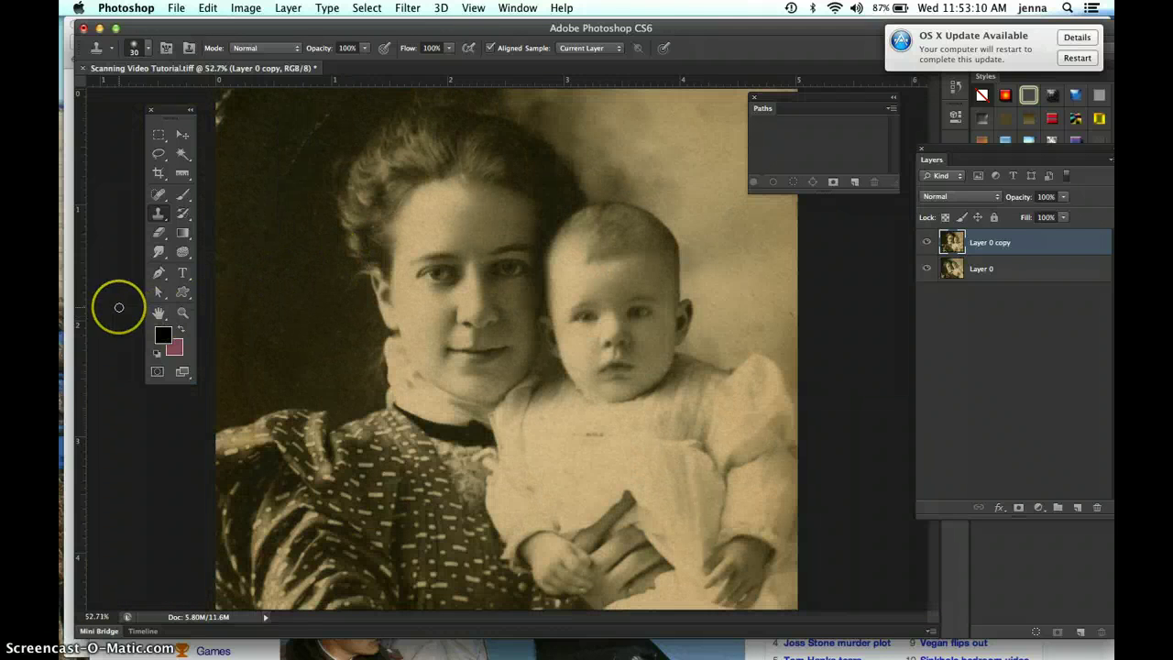
# Step: Zoom to 100%, pan to the background left of the woman's head, and stamp toward her collar
pyautogui.click(112, 617)
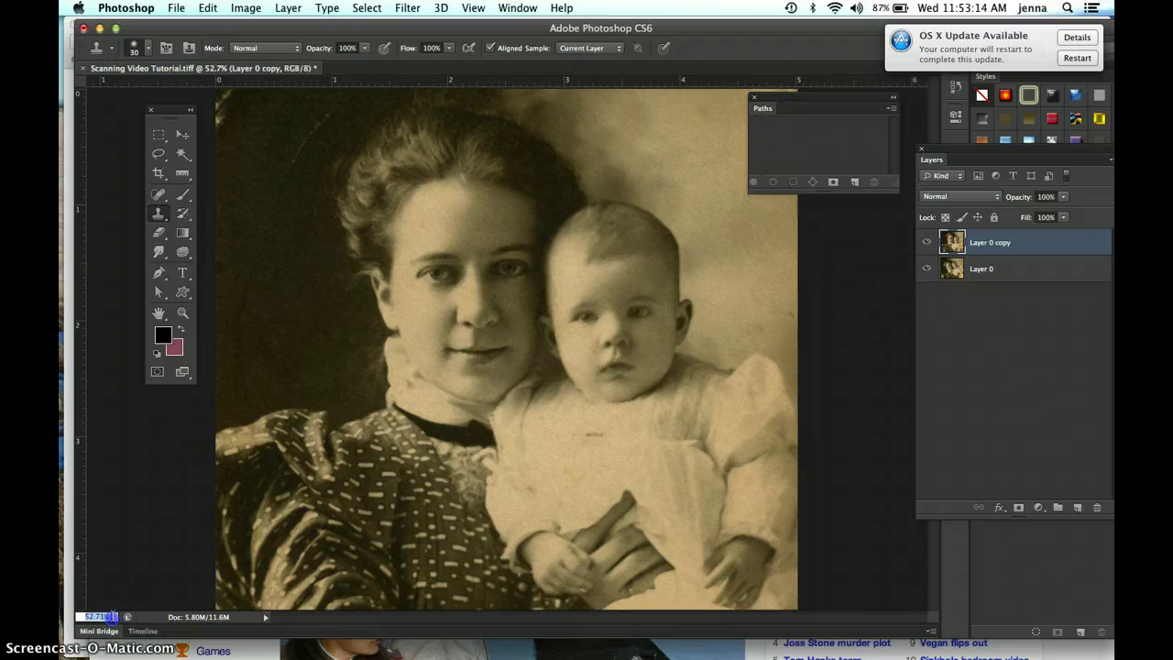
pyautogui.write('100')
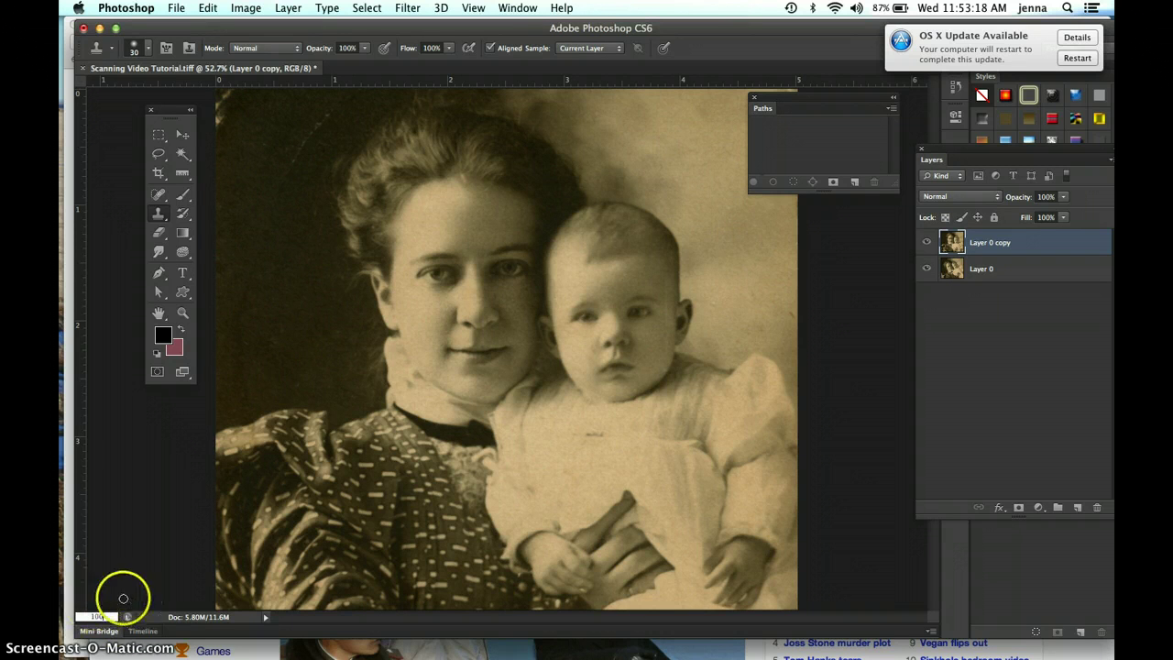
pyautogui.press('Return')
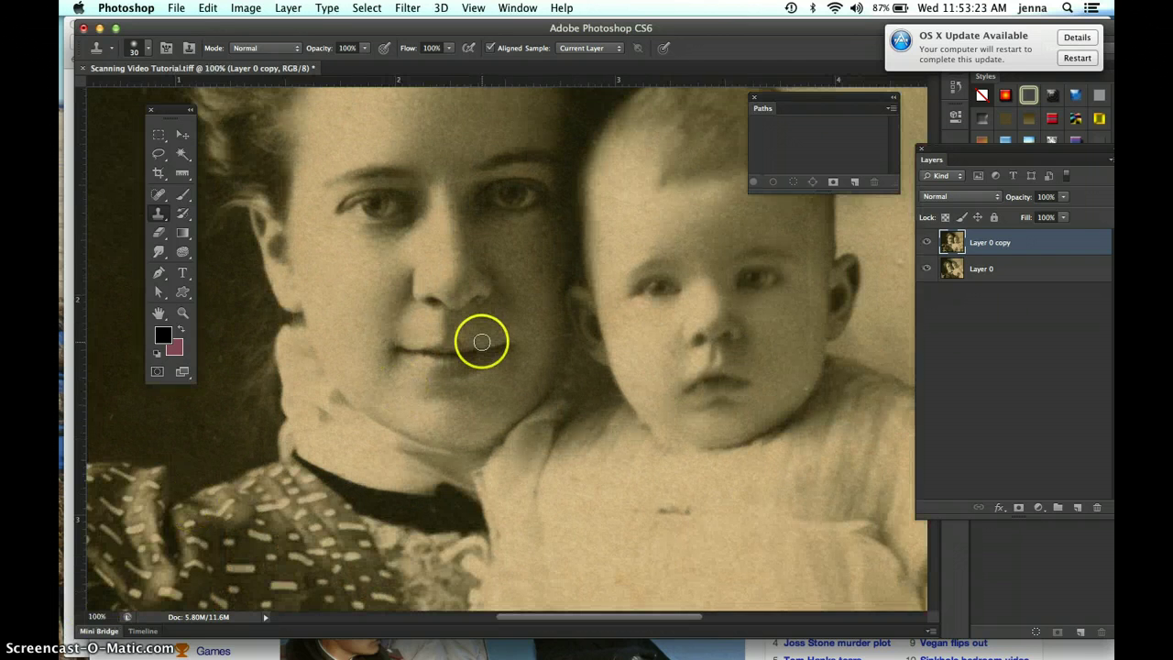
pyautogui.moveTo(481, 342); pyautogui.dragTo(863, 405)
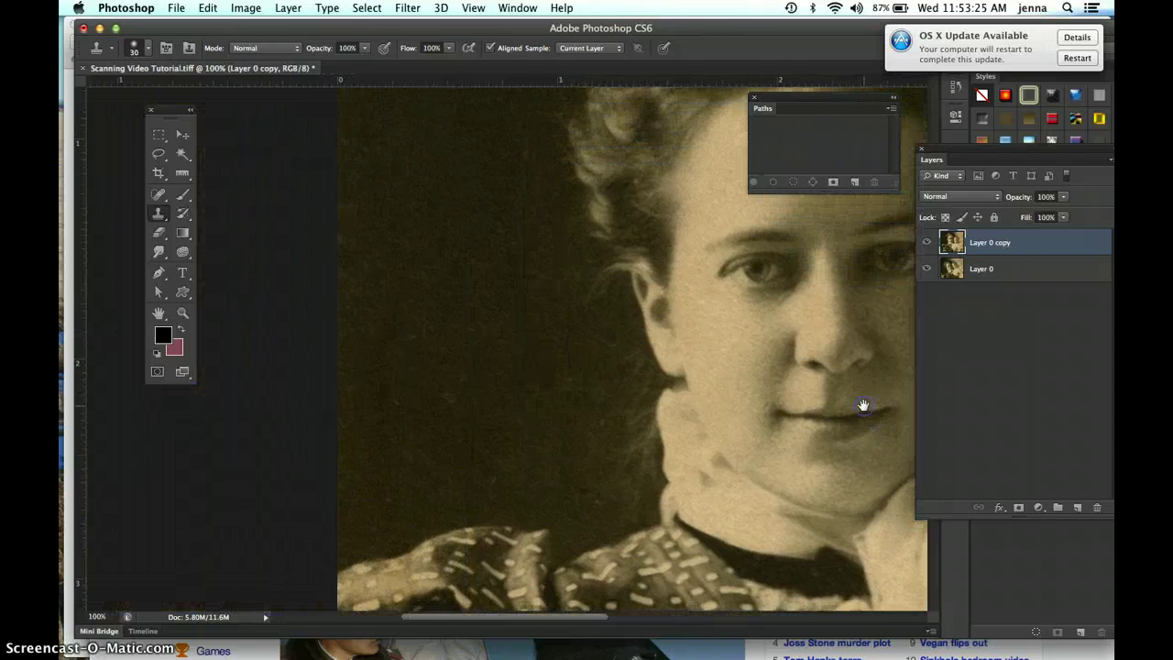
pyautogui.click(394, 419)
pyautogui.click(393, 400)
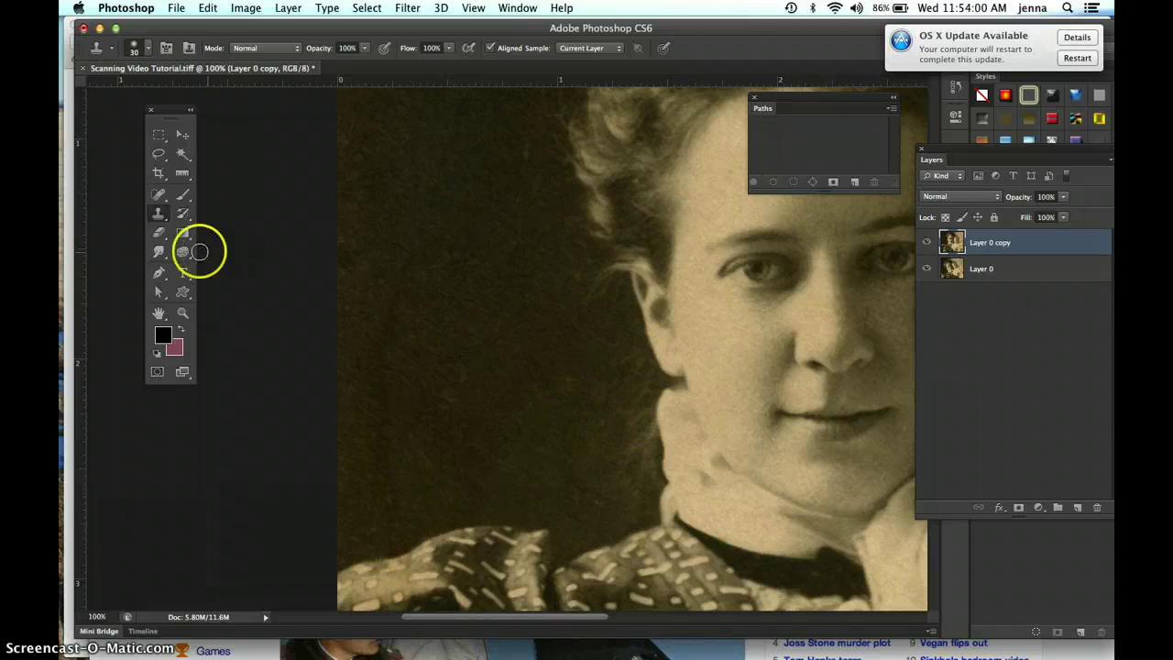
# Step: Select the Healing Brush and zoom to 200% on the baby's face
pyautogui.click(159, 195)
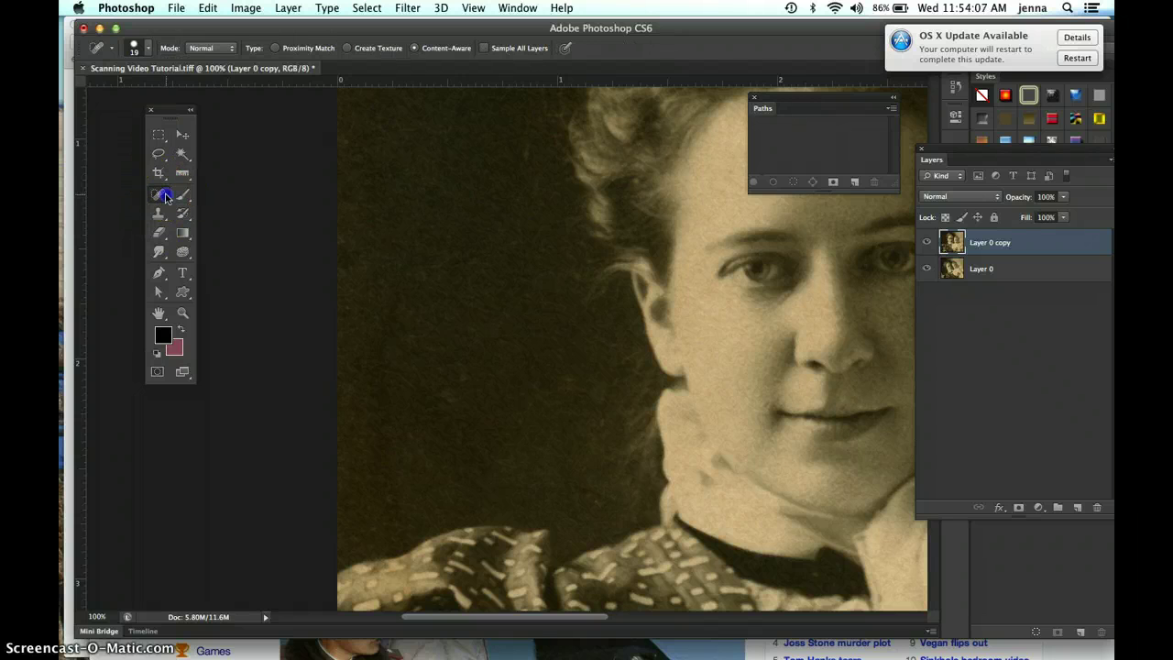
pyautogui.moveTo(166, 197); pyautogui.dragTo(221, 212)
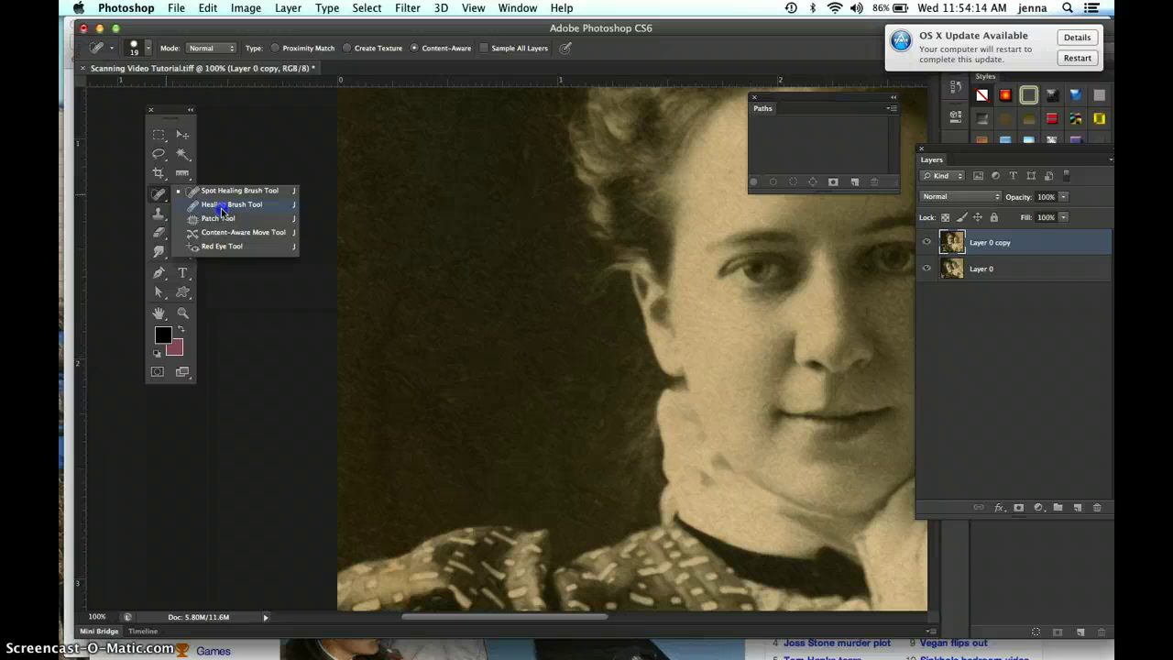
pyautogui.click(221, 208)
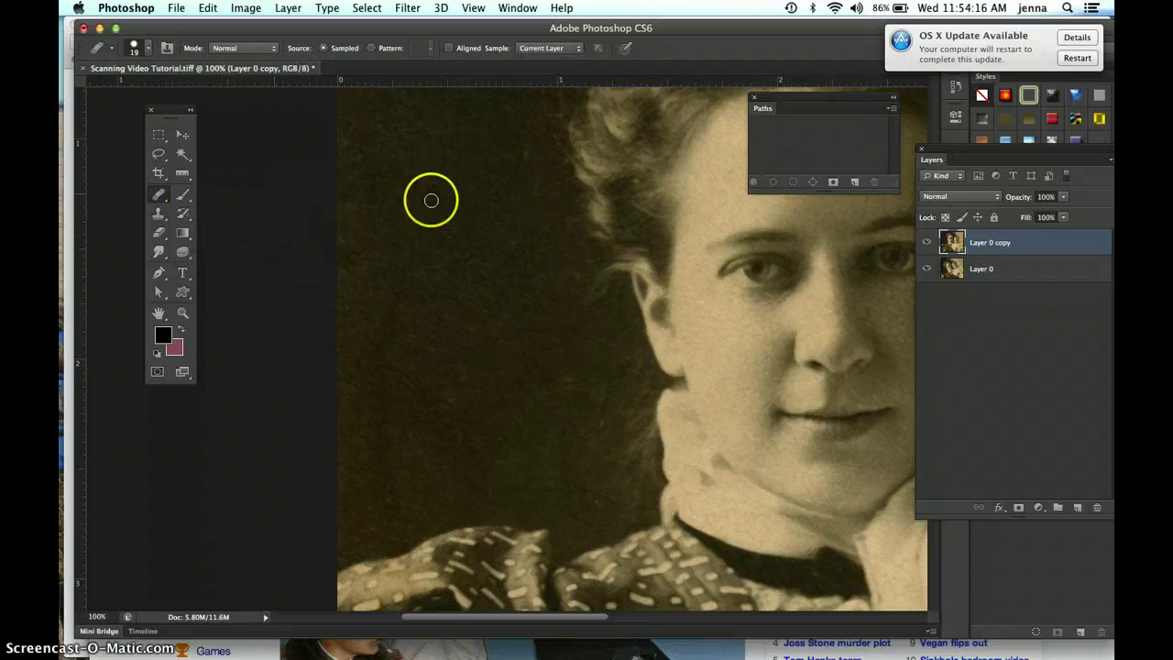
pyautogui.moveTo(642, 269); pyautogui.dragTo(211, 249)
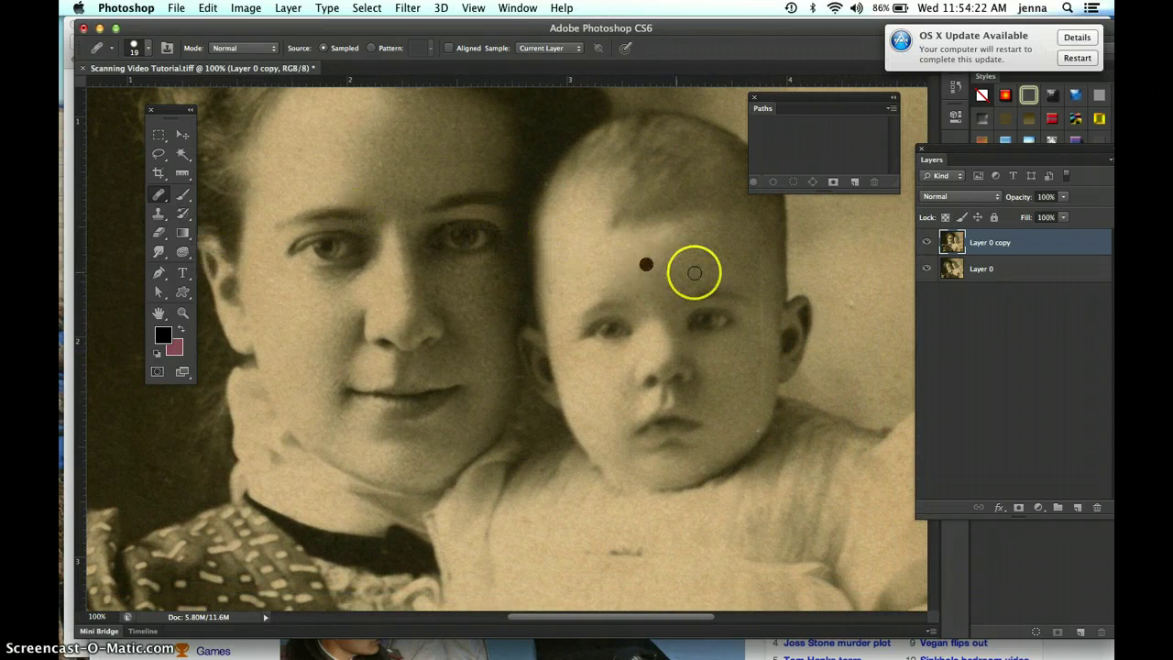
pyautogui.moveTo(694, 273); pyautogui.dragTo(434, 289)
pyautogui.press('super+equal')
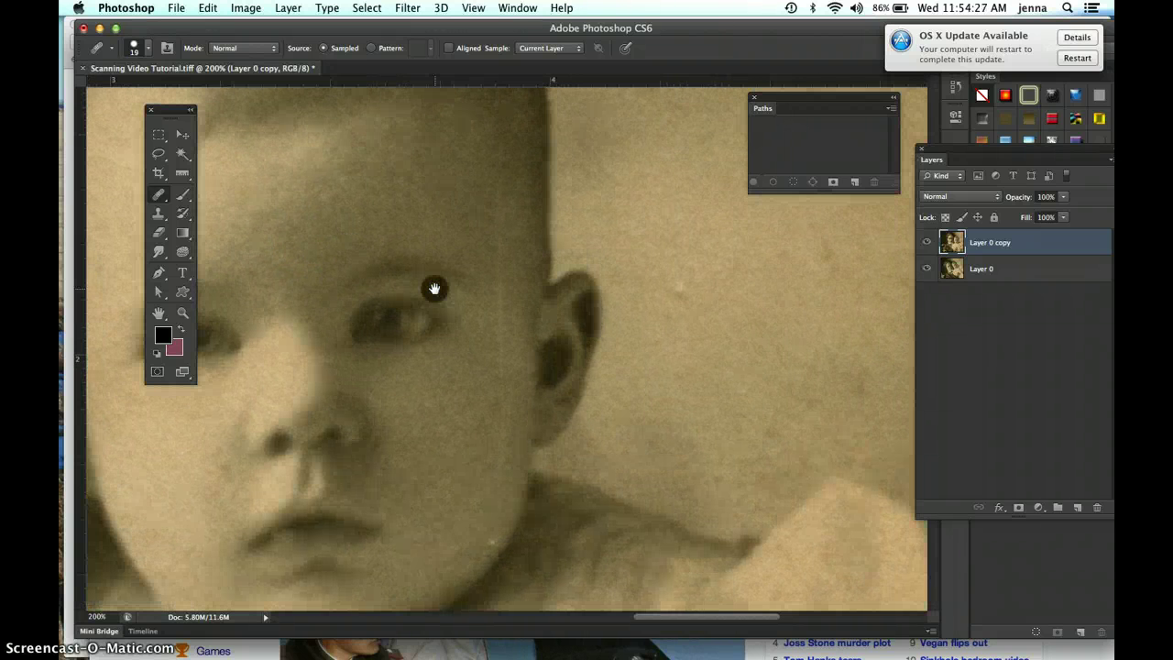
# Step: Heal the specks across the baby's forehead up to the hairline
pyautogui.click(490, 242)
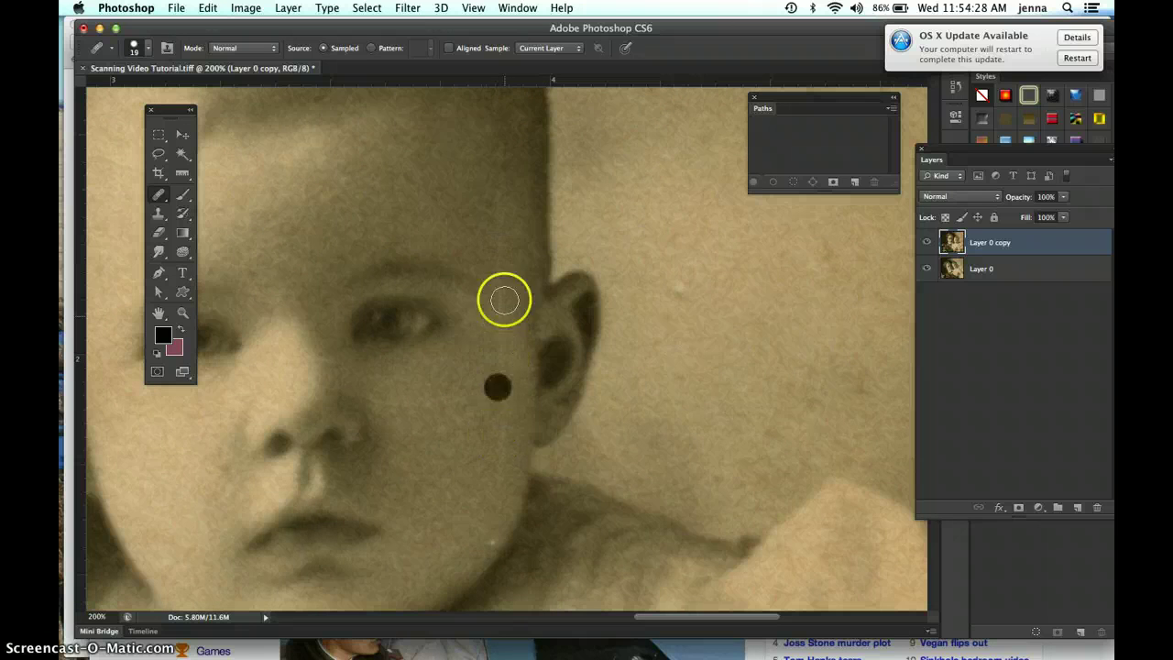
pyautogui.click(491, 201)
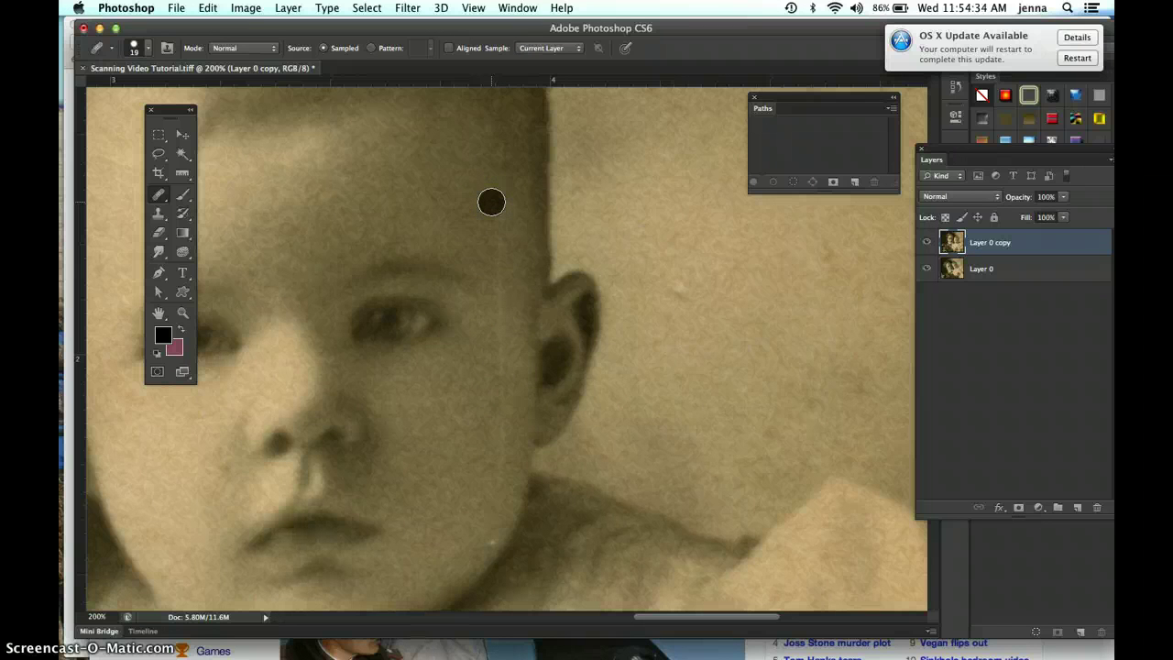
pyautogui.click(478, 190)
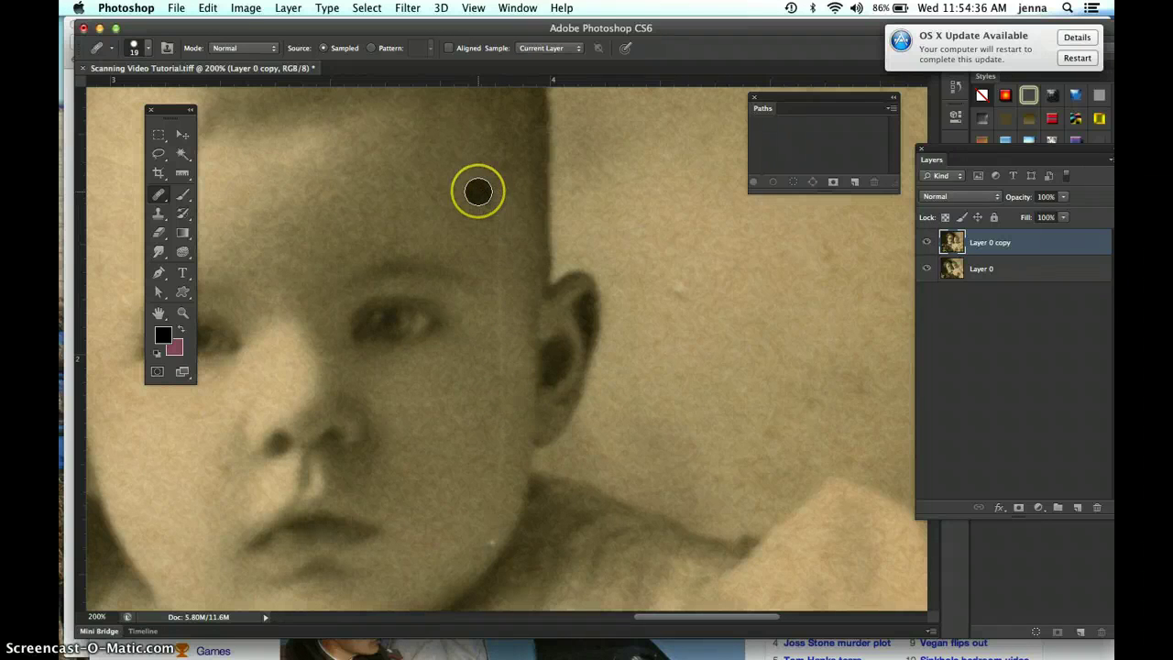
pyautogui.click(470, 167)
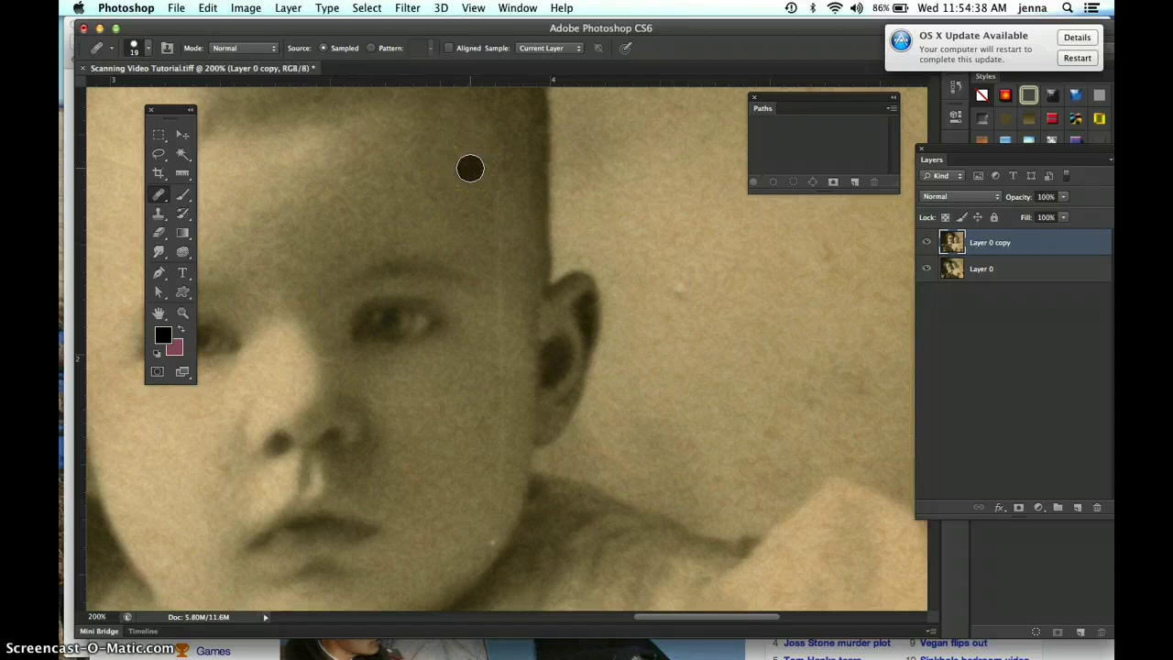
pyautogui.click(469, 160)
pyautogui.click(497, 137)
pyautogui.click(495, 247)
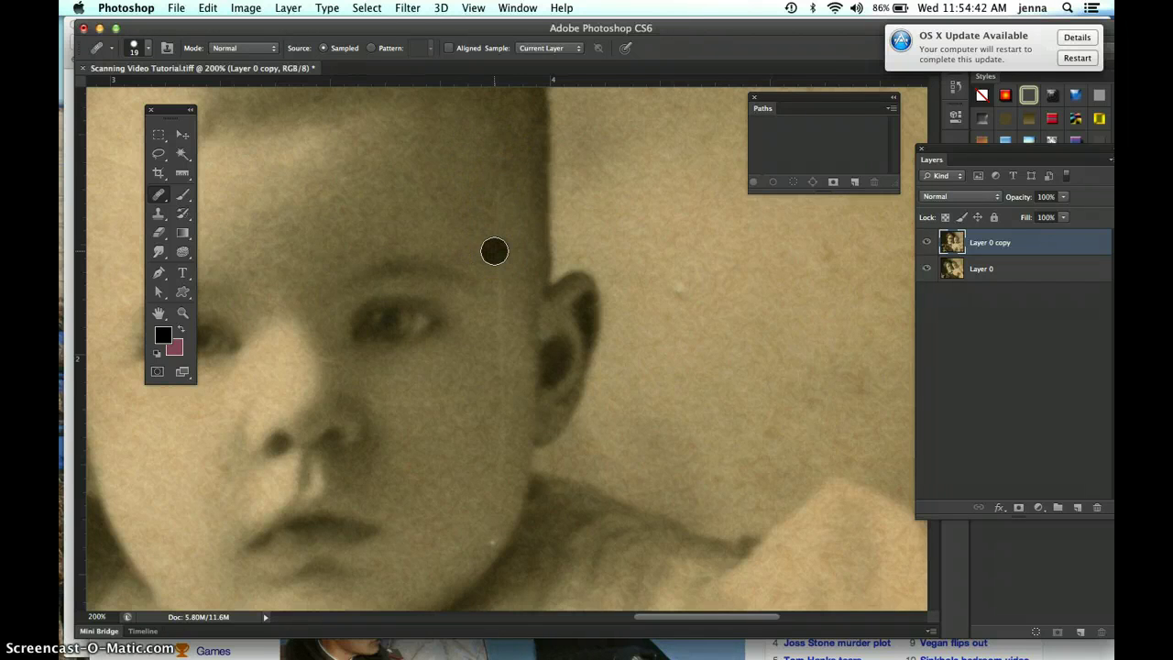
pyautogui.click(388, 225)
pyautogui.moveTo(411, 226); pyautogui.dragTo(542, 225)
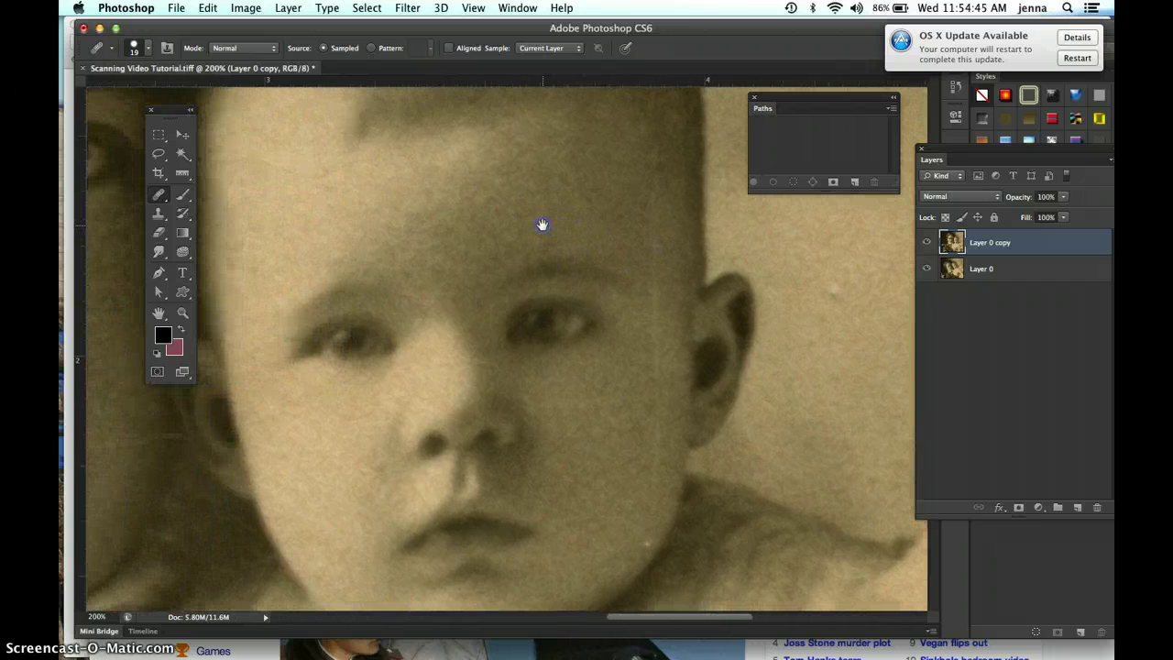
pyautogui.click(542, 225)
# Step: Heal the specks between the eyes, on the nose, temple and cheeks
pyautogui.click(471, 275)
pyautogui.click(429, 392)
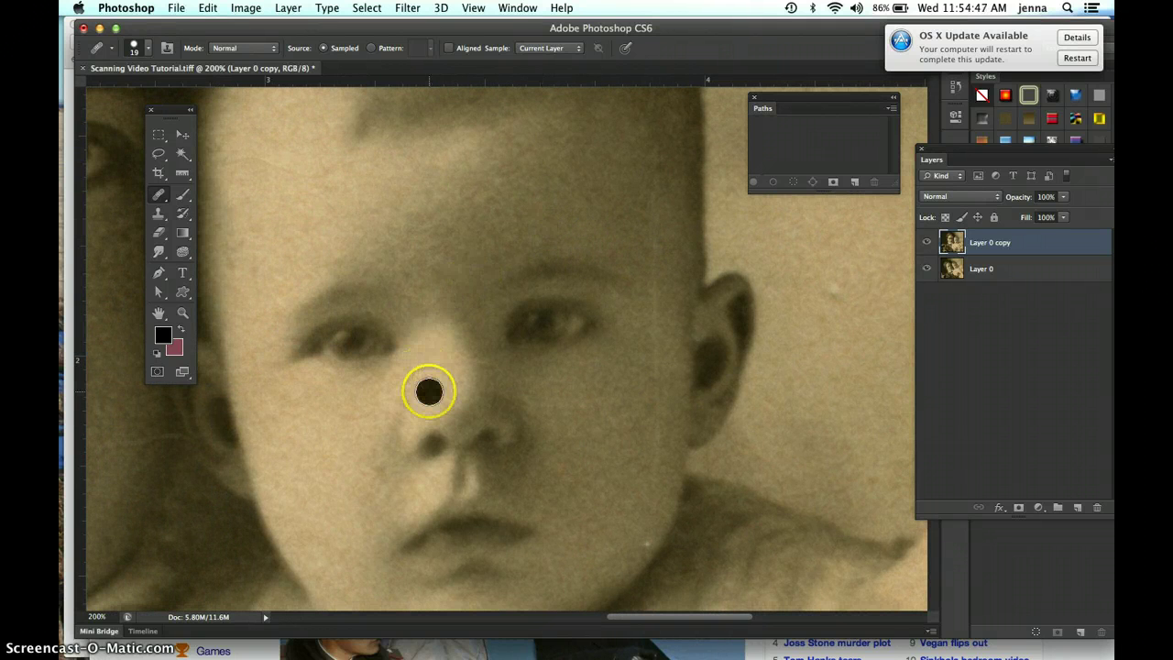
pyautogui.click(403, 414)
pyautogui.click(346, 460)
pyautogui.click(479, 353)
pyautogui.click(540, 287)
pyautogui.click(654, 168)
pyautogui.click(651, 239)
pyautogui.click(427, 392)
pyautogui.click(326, 444)
pyautogui.click(347, 417)
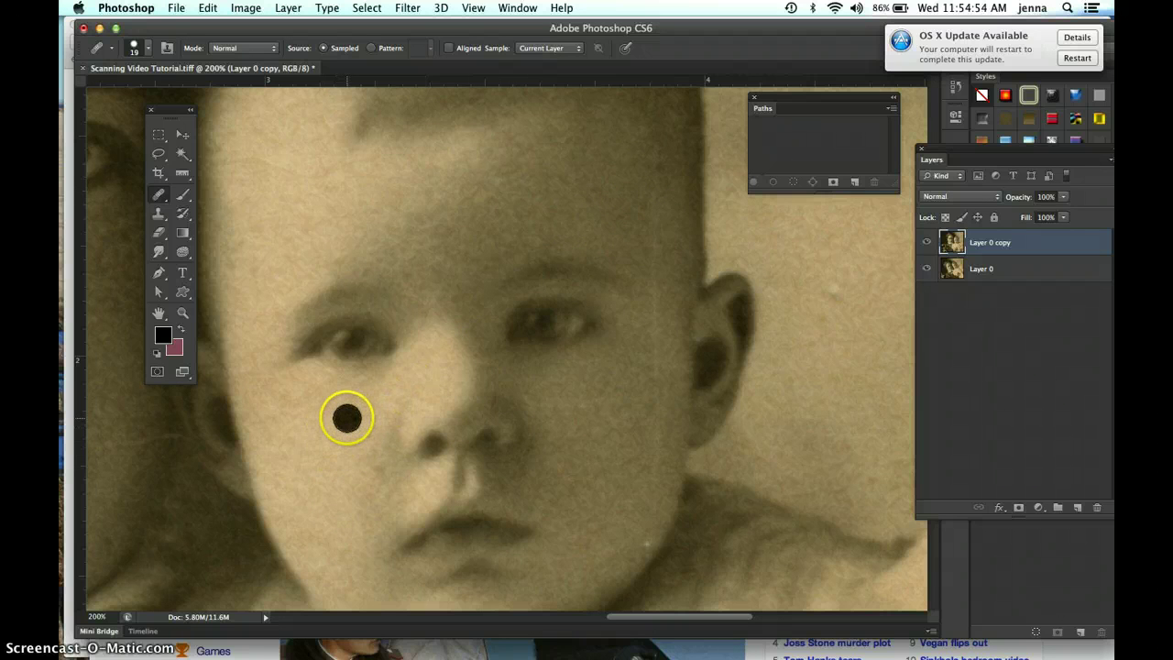
# Step: Lower the Healing Brush hardness to 81% in the brush picker
pyautogui.click(149, 51)
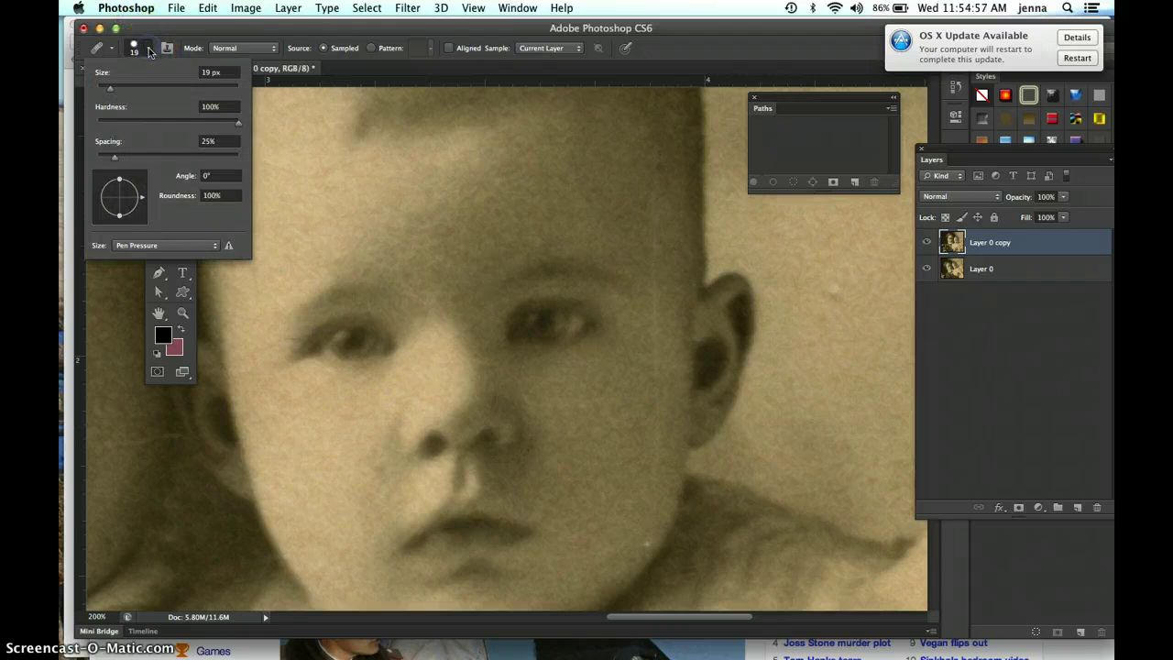
pyautogui.click(238, 126)
pyautogui.moveTo(238, 126); pyautogui.dragTo(212, 129)
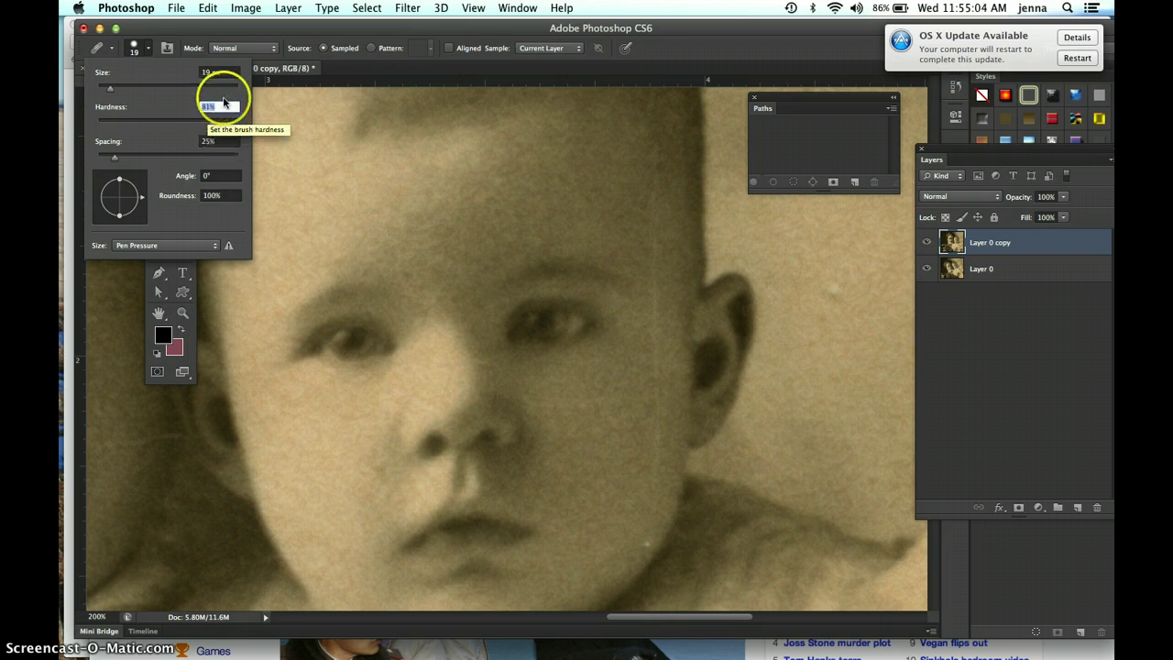
pyautogui.press('Return')
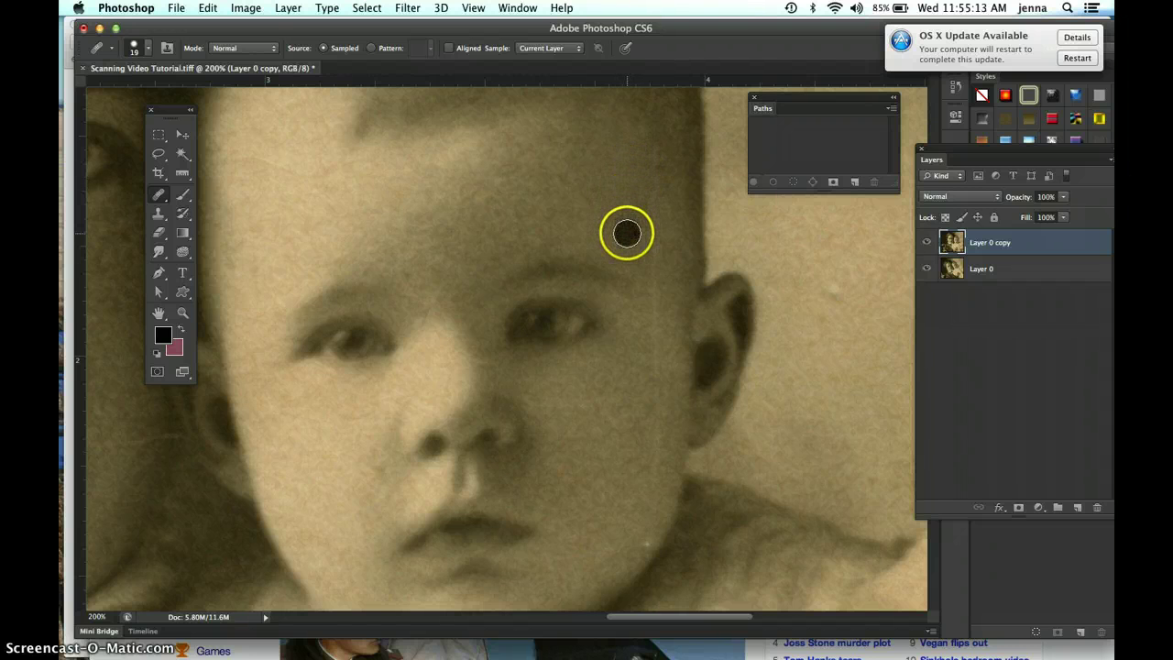
# Step: Heal the blotches across the baby's forehead and down from the brow to the cheek
pyautogui.click(567, 238)
pyautogui.moveTo(563, 238)
pyautogui.mouseDown()
pyautogui.moveTo(673, 209)
pyautogui.moveTo(653, 205)
pyautogui.moveTo(686, 162)
pyautogui.moveTo(644, 281)
pyautogui.moveTo(638, 186)
pyautogui.moveTo(634, 235)
pyautogui.mouseUp()
pyautogui.click(634, 235)
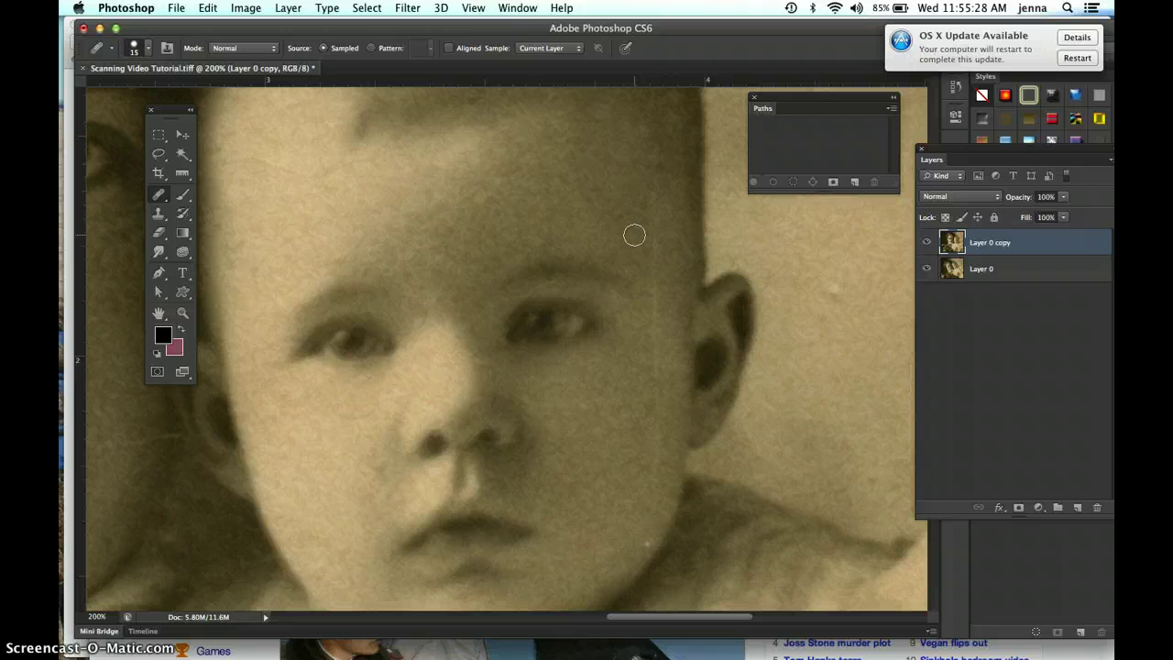
pyautogui.click(634, 235)
pyautogui.moveTo(634, 234)
pyautogui.mouseDown()
pyautogui.moveTo(657, 233)
pyautogui.moveTo(654, 263)
pyautogui.mouseUp()
pyautogui.moveTo(654, 263)
pyautogui.mouseDown()
pyautogui.moveTo(550, 282)
pyautogui.moveTo(595, 252)
pyautogui.moveTo(647, 319)
pyautogui.moveTo(670, 296)
pyautogui.mouseUp()
# Step: Sample clean cheek skin, zoom to 300%, and heal the hairline mark and cheek patches
pyautogui.keyDown('alt'); pyautogui.click(657, 302); pyautogui.keyUp('alt')
pyautogui.click(678, 236)
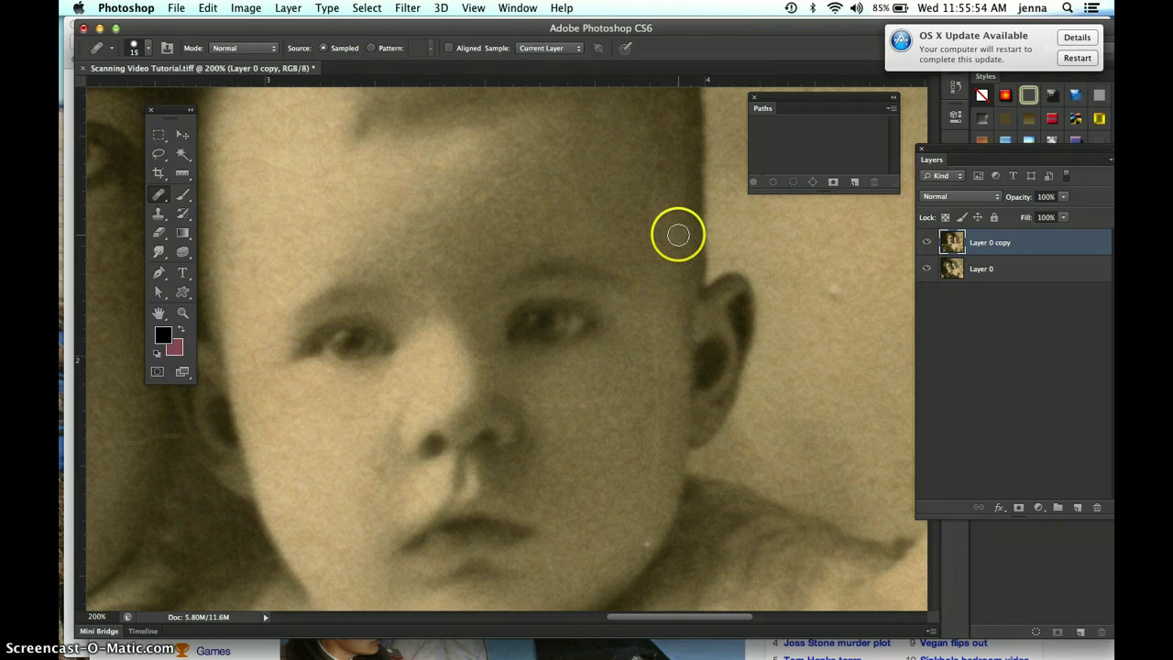
pyautogui.press('super+equal')
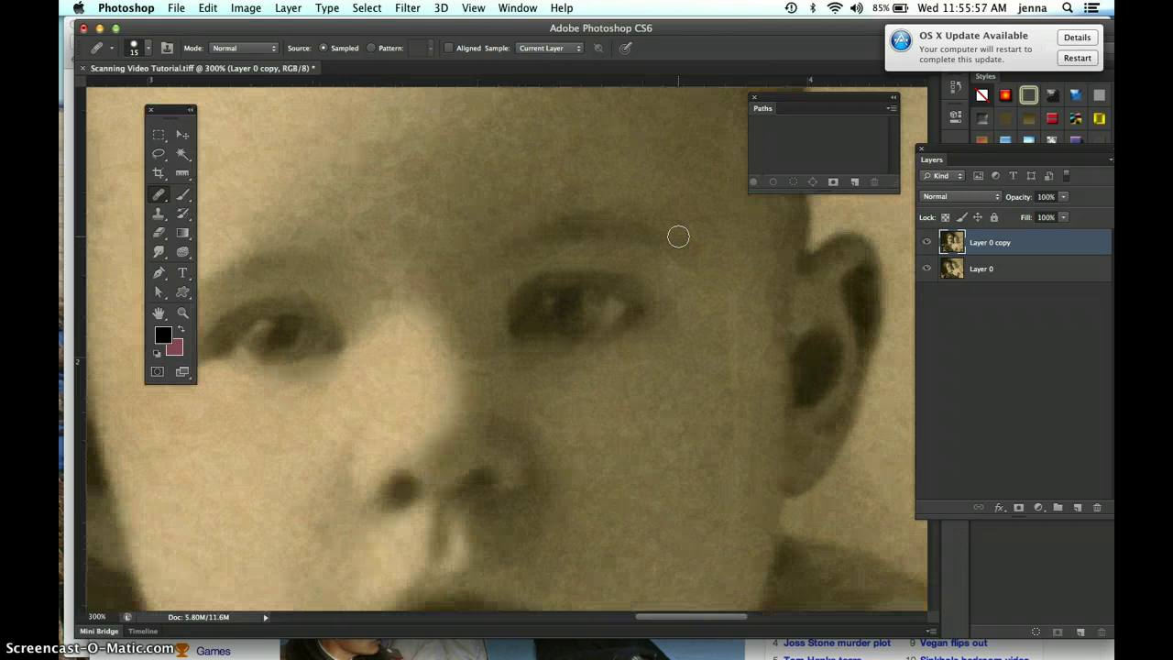
pyautogui.moveTo(636, 244)
pyautogui.mouseDown()
pyautogui.moveTo(550, 295)
pyautogui.moveTo(480, 290)
pyautogui.moveTo(496, 351)
pyautogui.moveTo(534, 354)
pyautogui.mouseUp()
pyautogui.keyDown('alt'); pyautogui.click(503, 355); pyautogui.keyUp('alt')
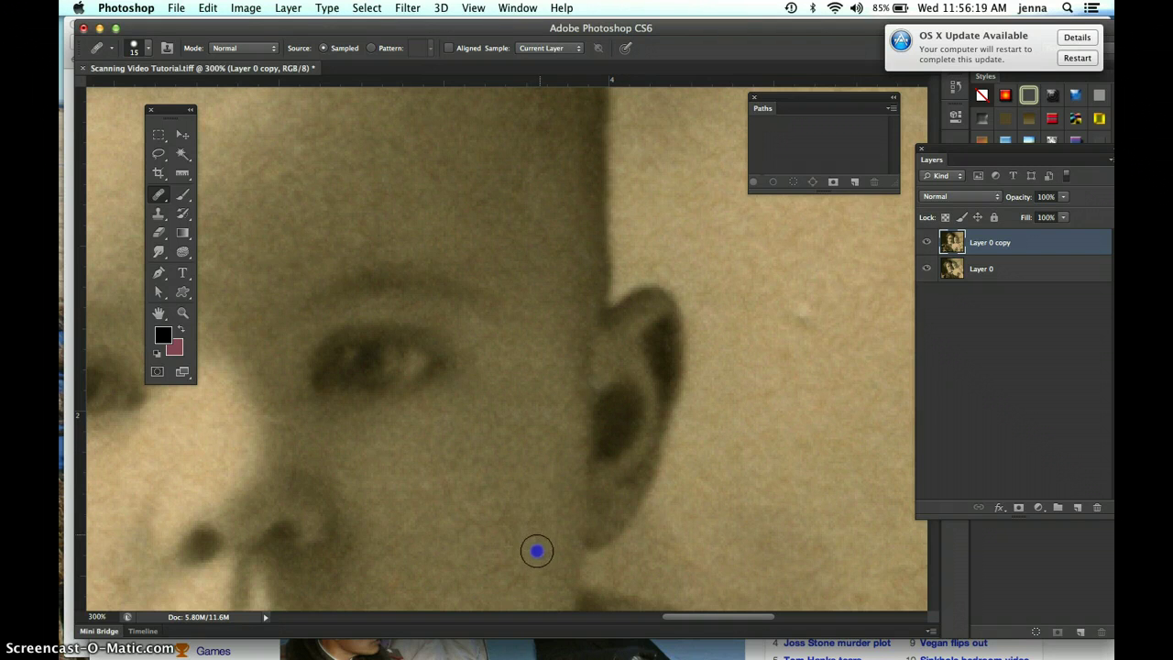
pyautogui.click(531, 575)
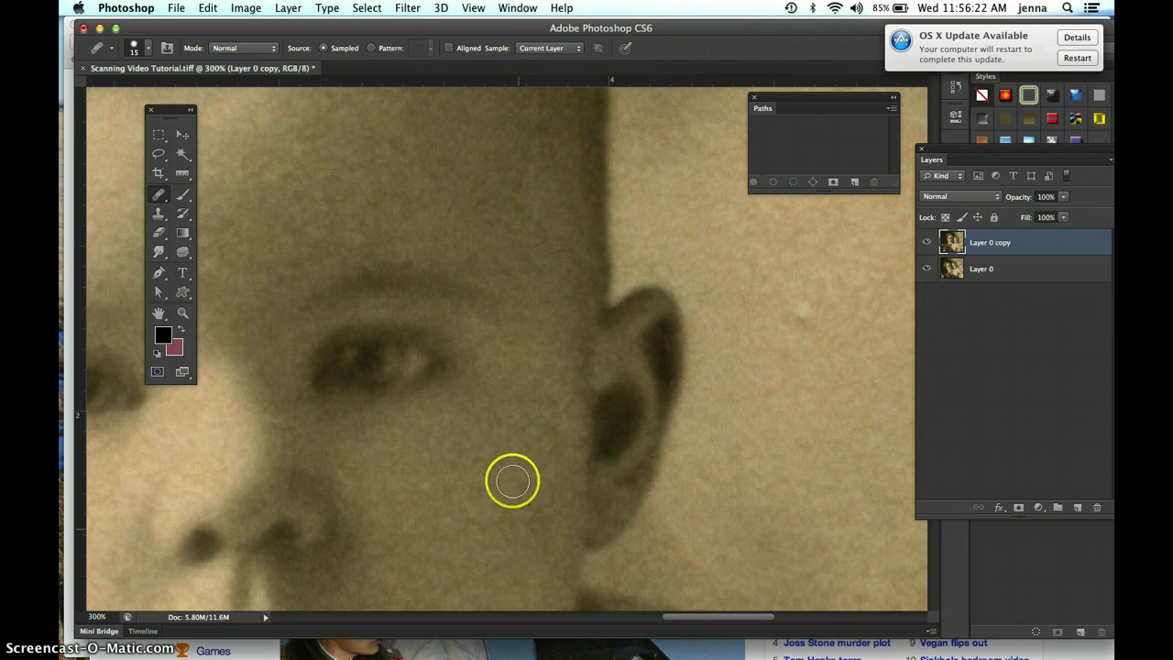
pyautogui.moveTo(519, 428)
pyautogui.mouseDown()
pyautogui.moveTo(513, 361)
pyautogui.moveTo(531, 487)
pyautogui.mouseUp()
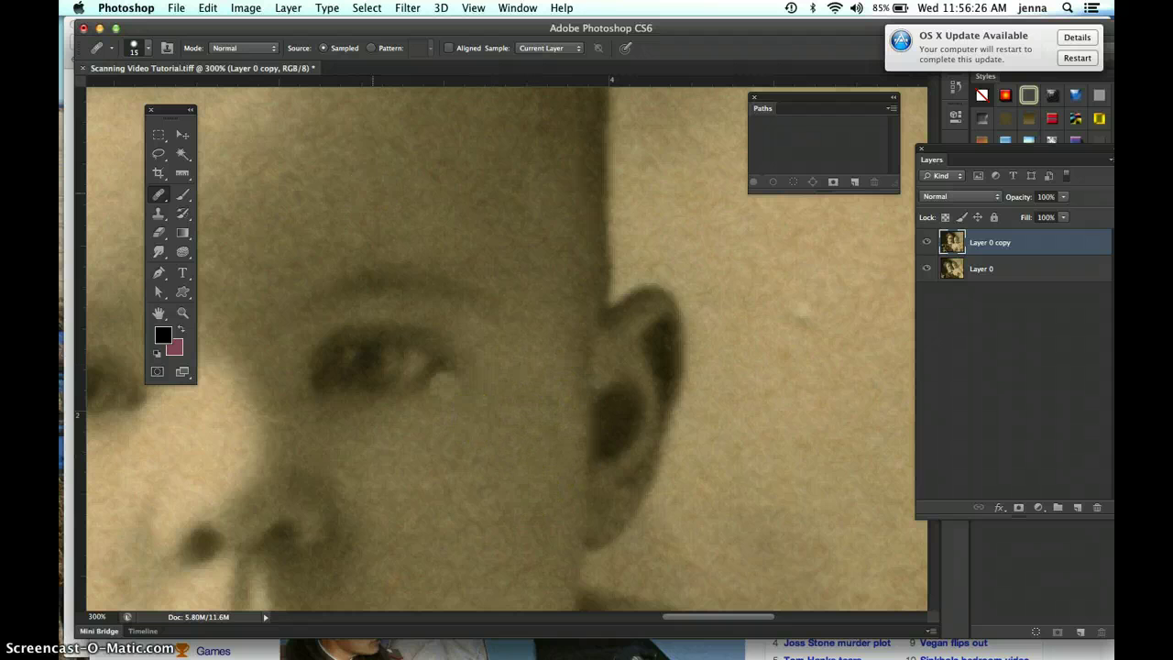
pyautogui.click(207, 8)
pyautogui.click(207, 26)
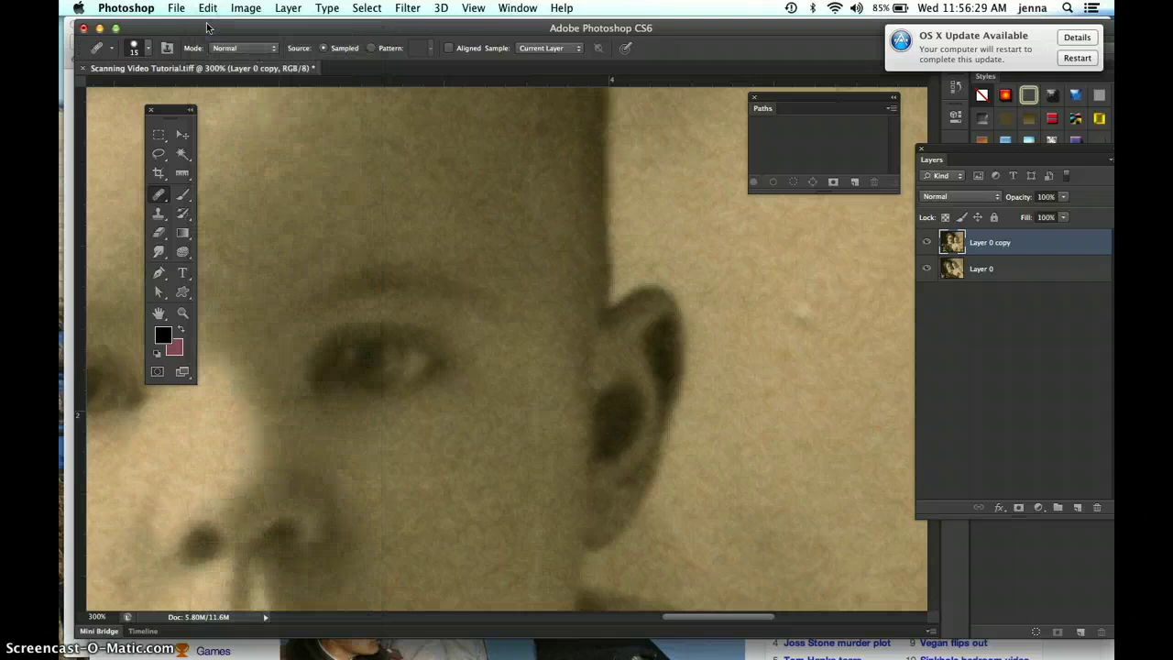
pyautogui.click(208, 8)
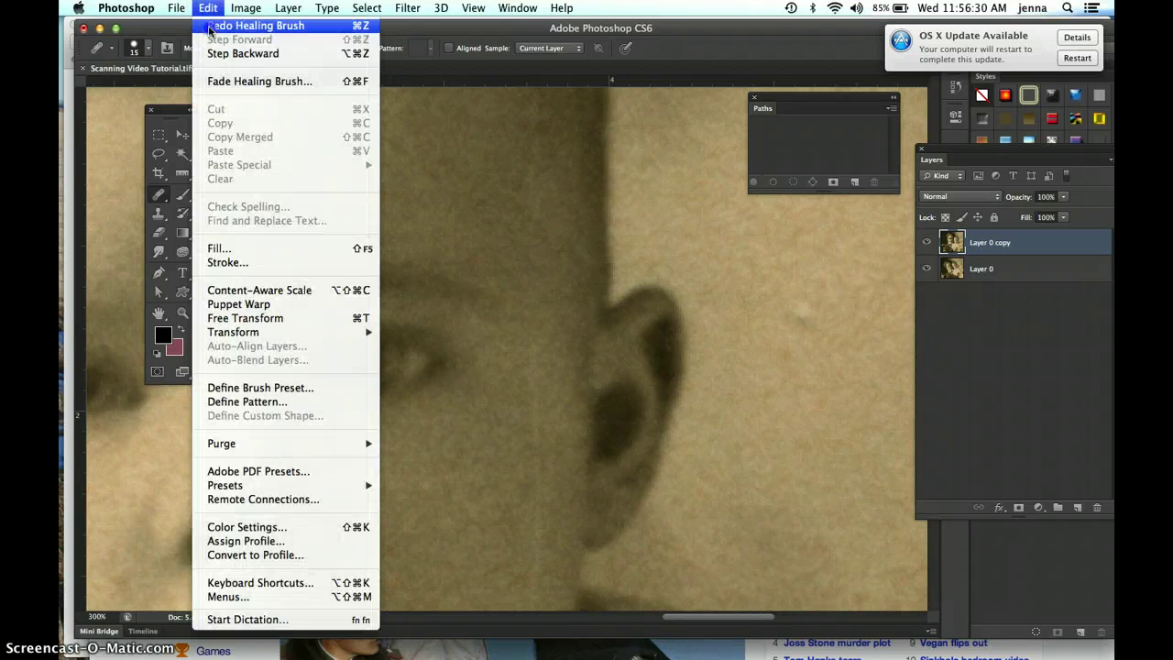
pyautogui.click(209, 28)
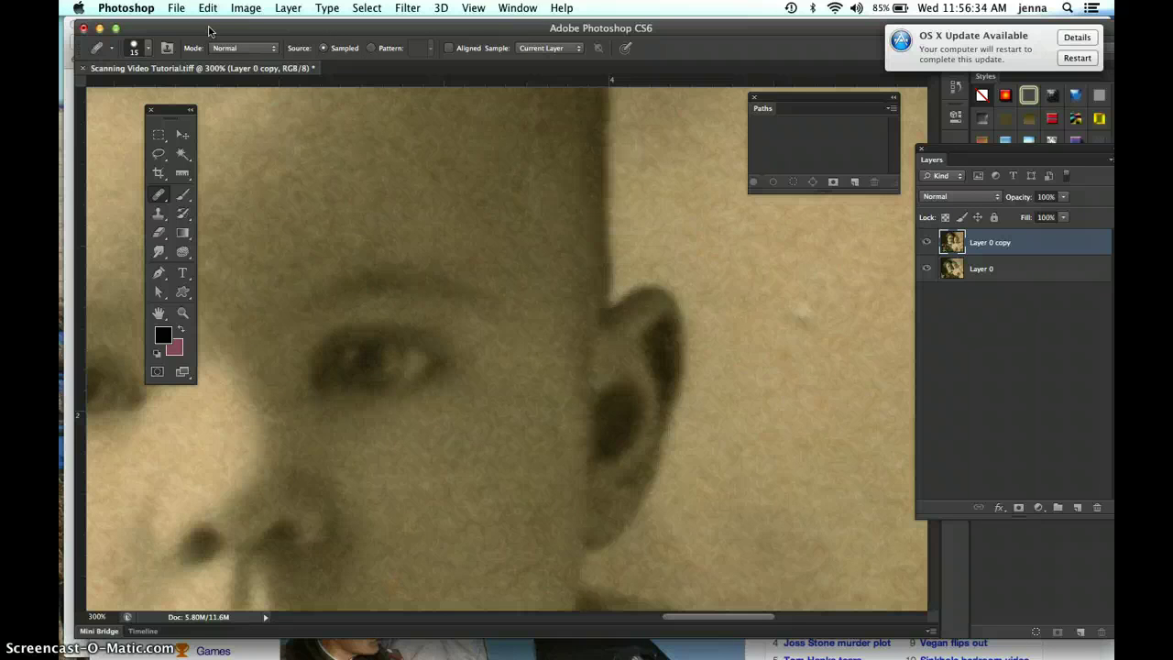
pyautogui.press('super+plus')
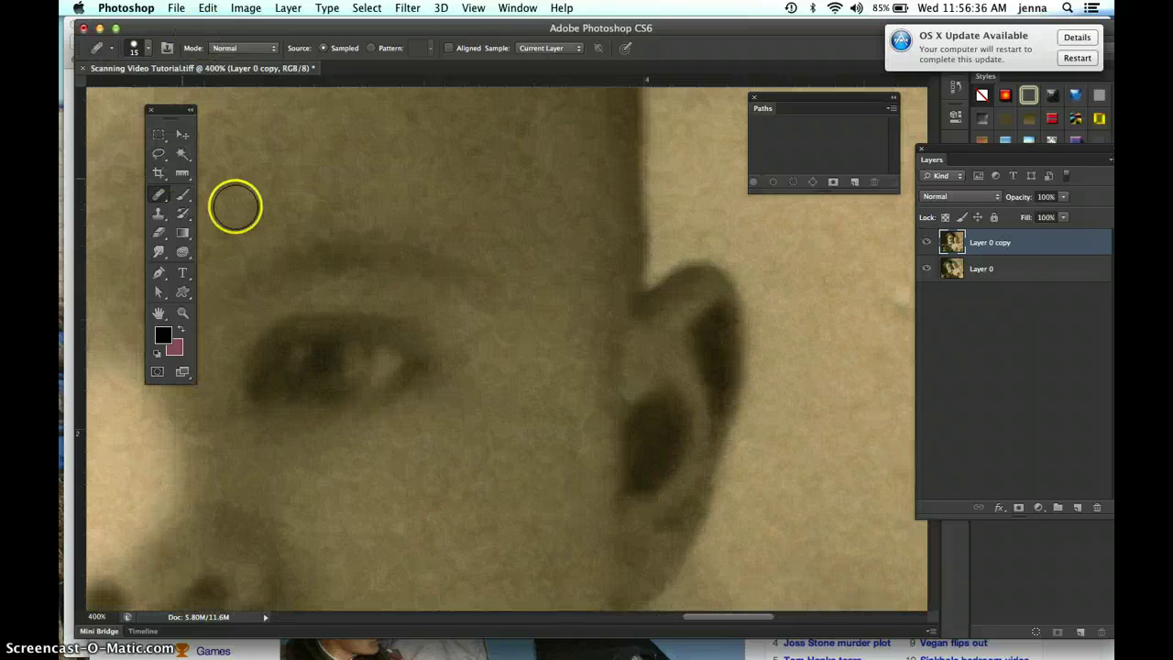
pyautogui.moveTo(530, 462); pyautogui.dragTo(532, 199)
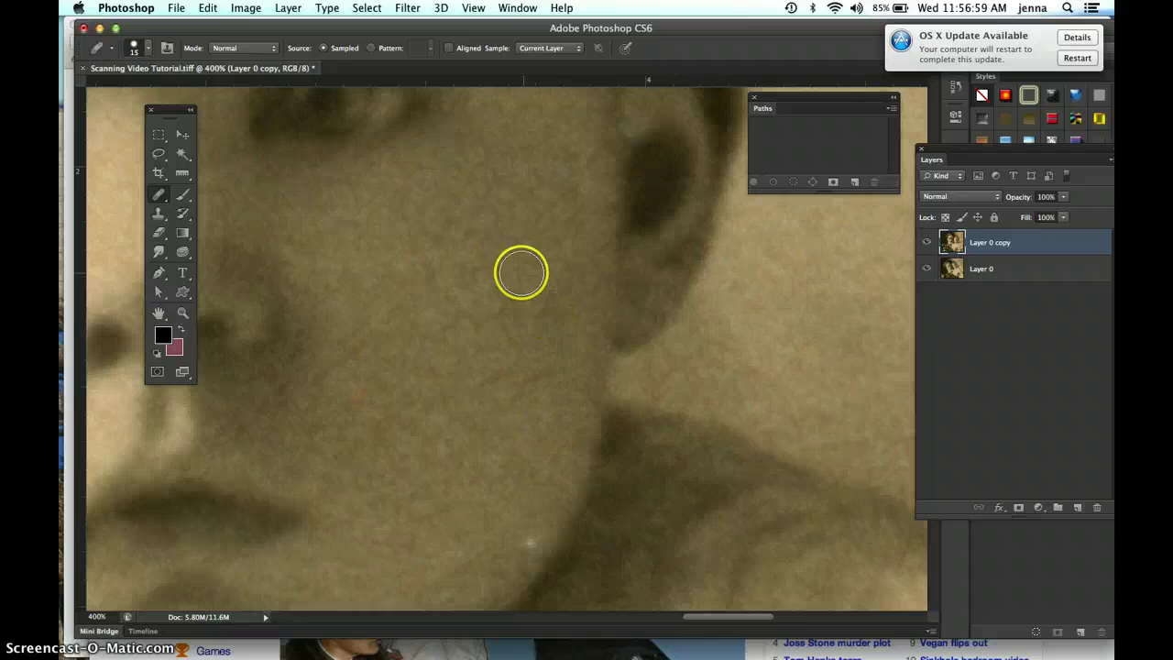
# Step: Heal a scatter of spots across the baby's cheek near the chin
pyautogui.rightClick(479, 248)
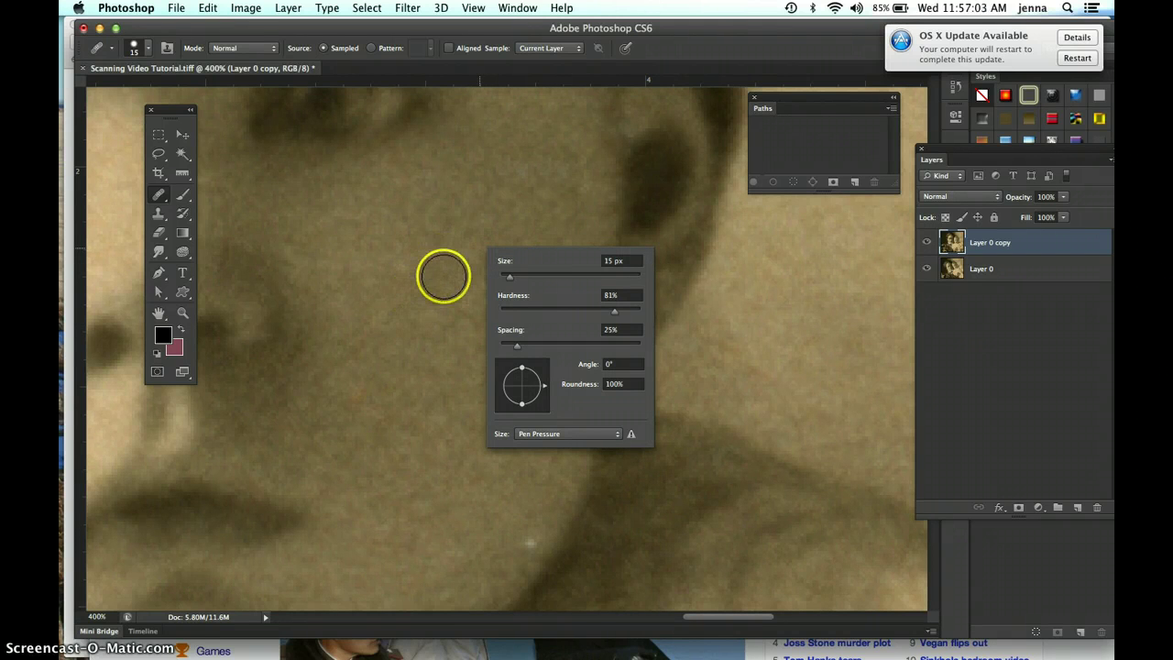
pyautogui.click(446, 276)
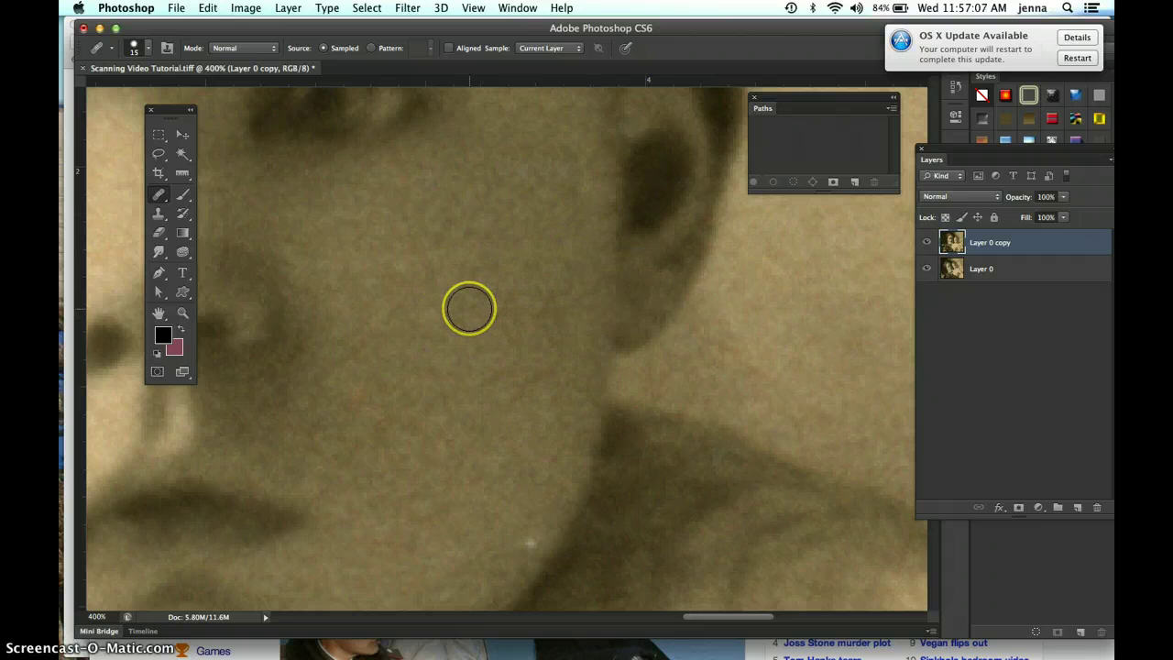
pyautogui.click(469, 308)
pyautogui.click(508, 315)
pyautogui.click(524, 388)
pyautogui.click(532, 238)
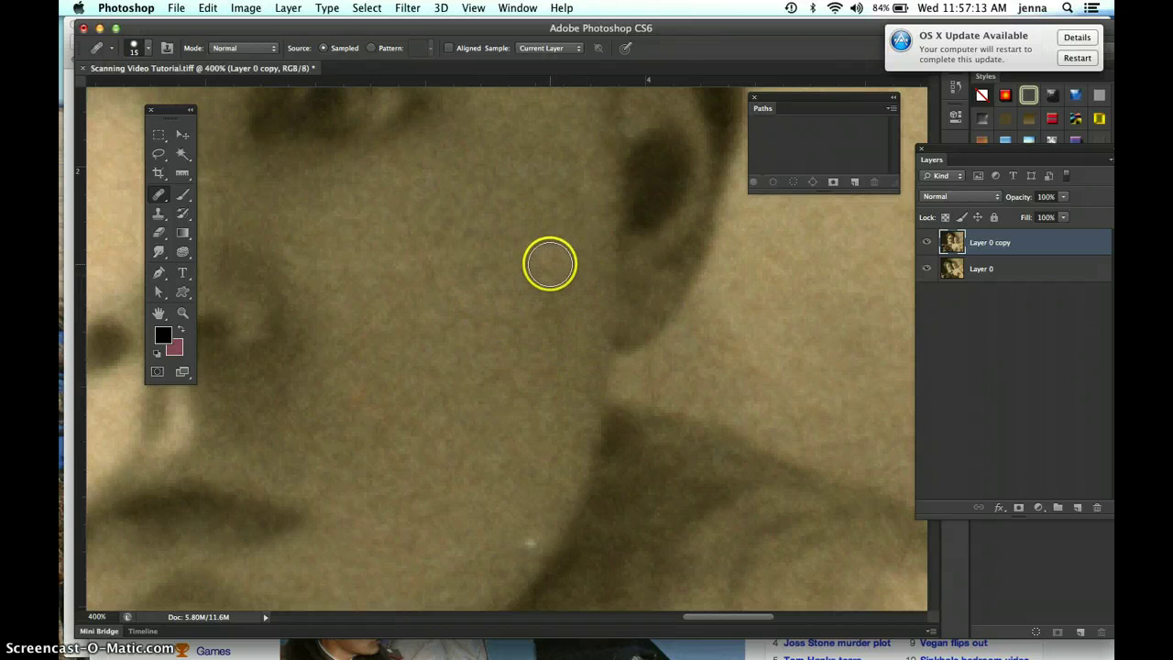
pyautogui.click(547, 304)
pyautogui.click(434, 218)
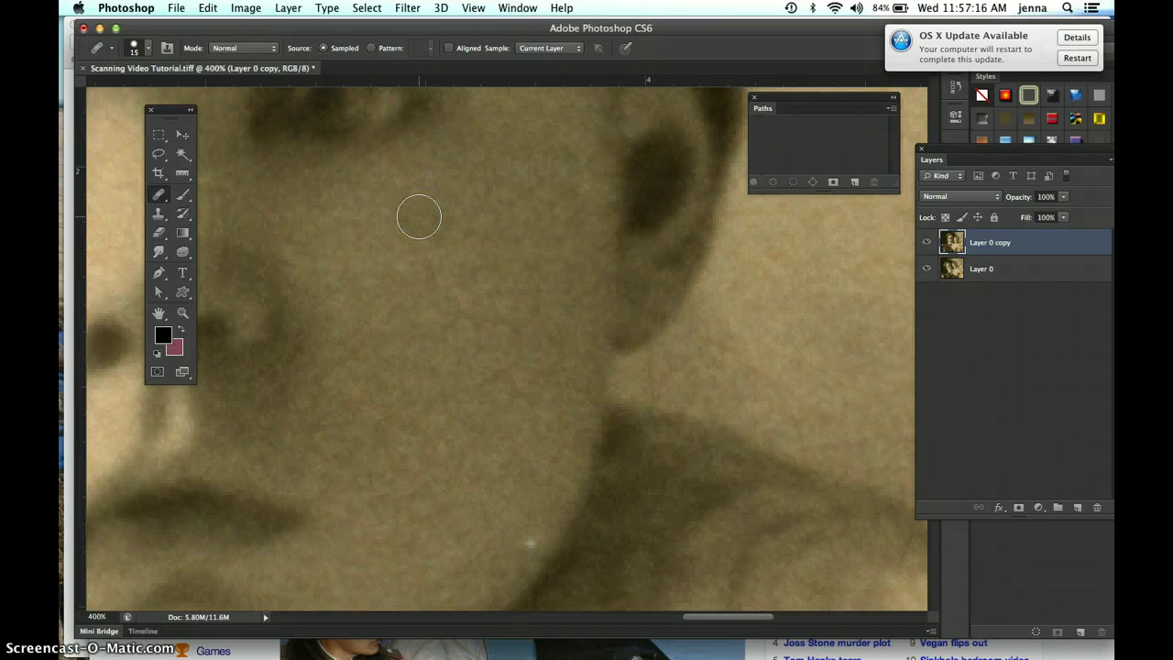
pyautogui.click(471, 424)
pyautogui.click(530, 439)
# Step: Heal the remaining cheek spots and paint over the mark and white speck near the jaw
pyautogui.rightClick(530, 441)
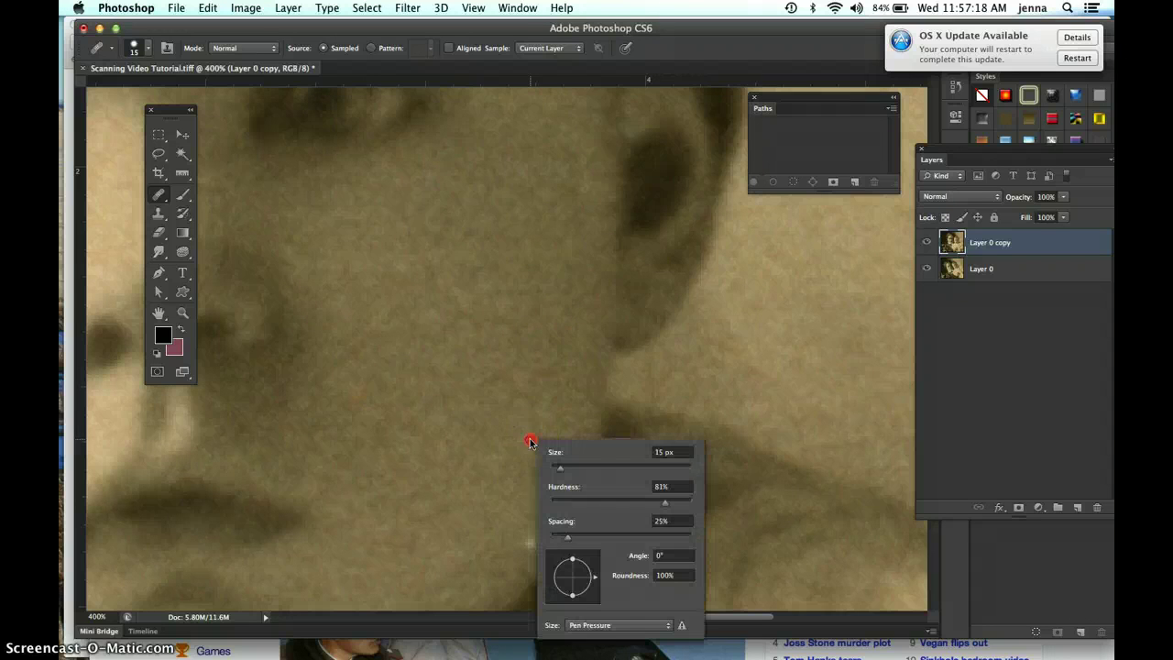
pyautogui.click(519, 439)
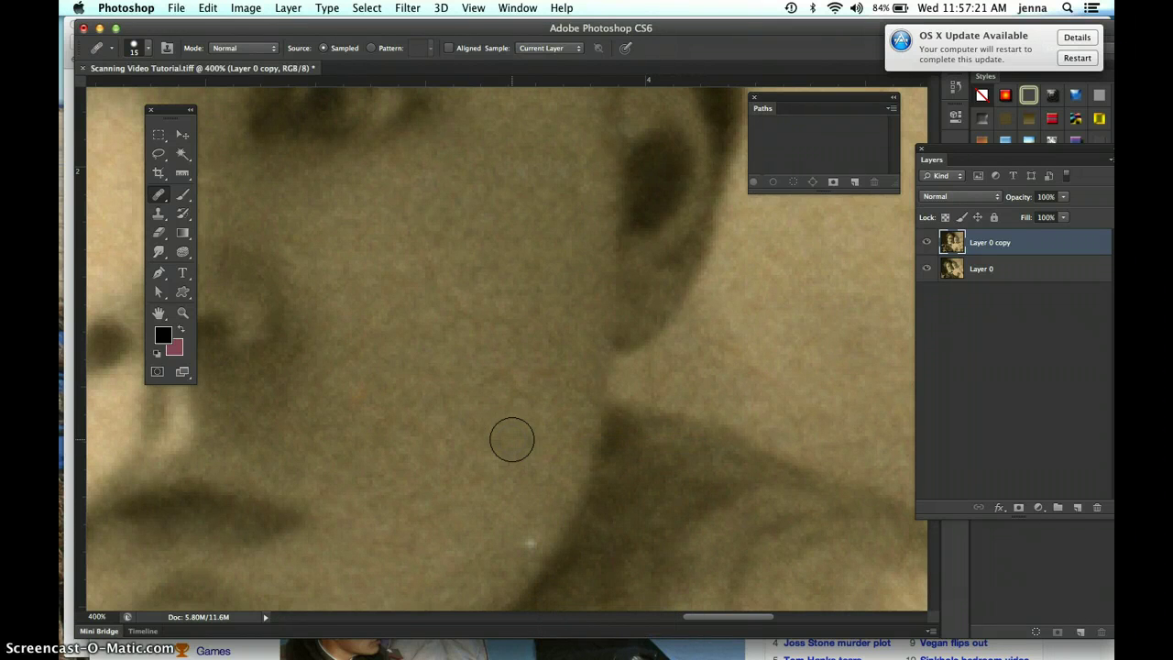
pyautogui.click(522, 441)
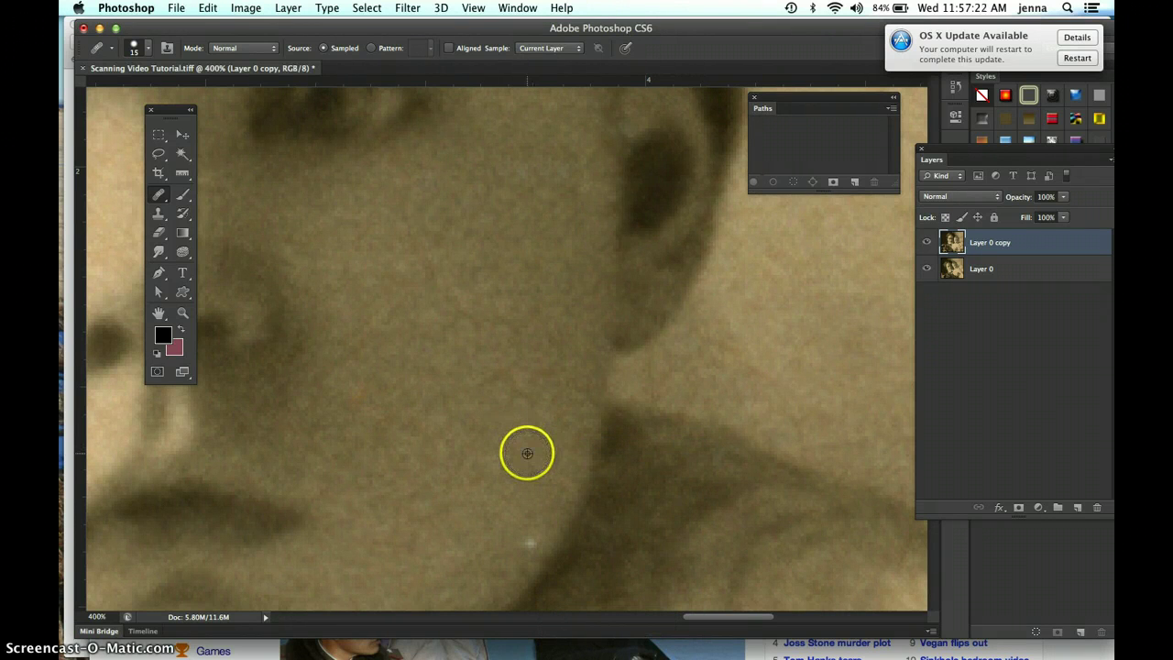
pyautogui.click(526, 393)
pyautogui.click(581, 266)
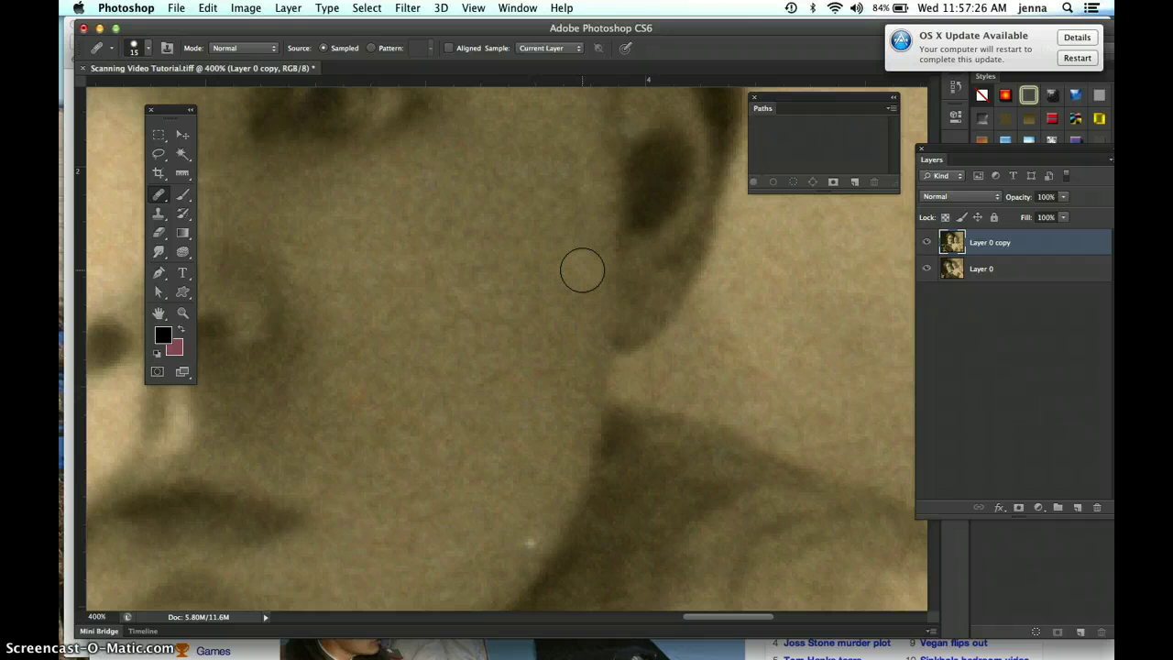
pyautogui.moveTo(582, 270)
pyautogui.mouseDown()
pyautogui.moveTo(542, 269)
pyautogui.moveTo(361, 430)
pyautogui.moveTo(335, 324)
pyautogui.moveTo(485, 370)
pyautogui.mouseUp()
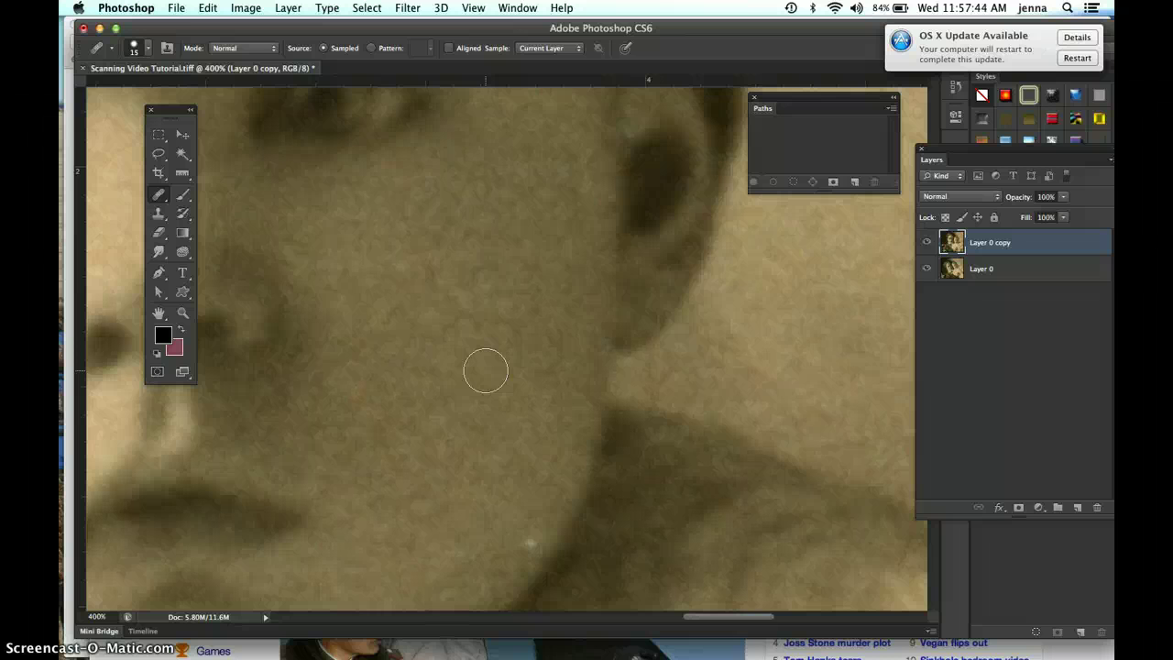
pyautogui.moveTo(484, 370)
pyautogui.mouseDown()
pyautogui.moveTo(511, 406)
pyautogui.moveTo(540, 502)
pyautogui.moveTo(531, 546)
pyautogui.mouseUp()
# Step: Heal small spots near the chin and pan to the baby's nose and eyes
pyautogui.moveTo(471, 494)
pyautogui.mouseDown()
pyautogui.moveTo(450, 468)
pyautogui.moveTo(839, 369)
pyautogui.mouseUp()
pyautogui.click(412, 256)
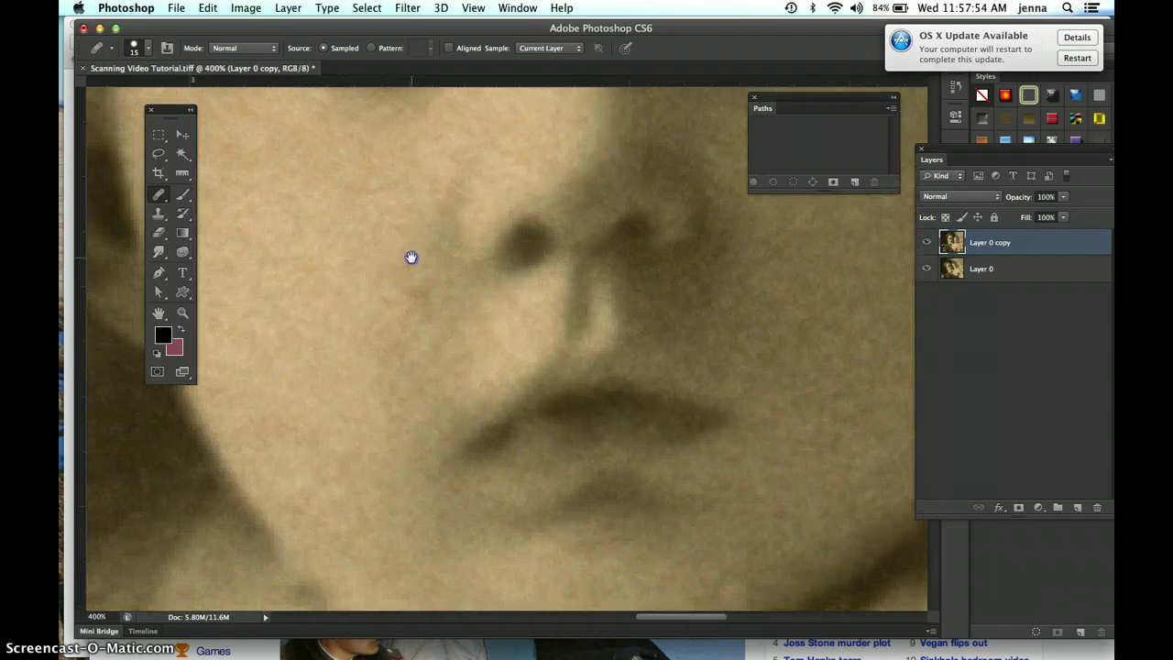
pyautogui.moveTo(411, 256)
pyautogui.mouseDown()
pyautogui.moveTo(390, 387)
pyautogui.moveTo(346, 489)
pyautogui.moveTo(345, 568)
pyautogui.mouseUp()
pyautogui.click(345, 568)
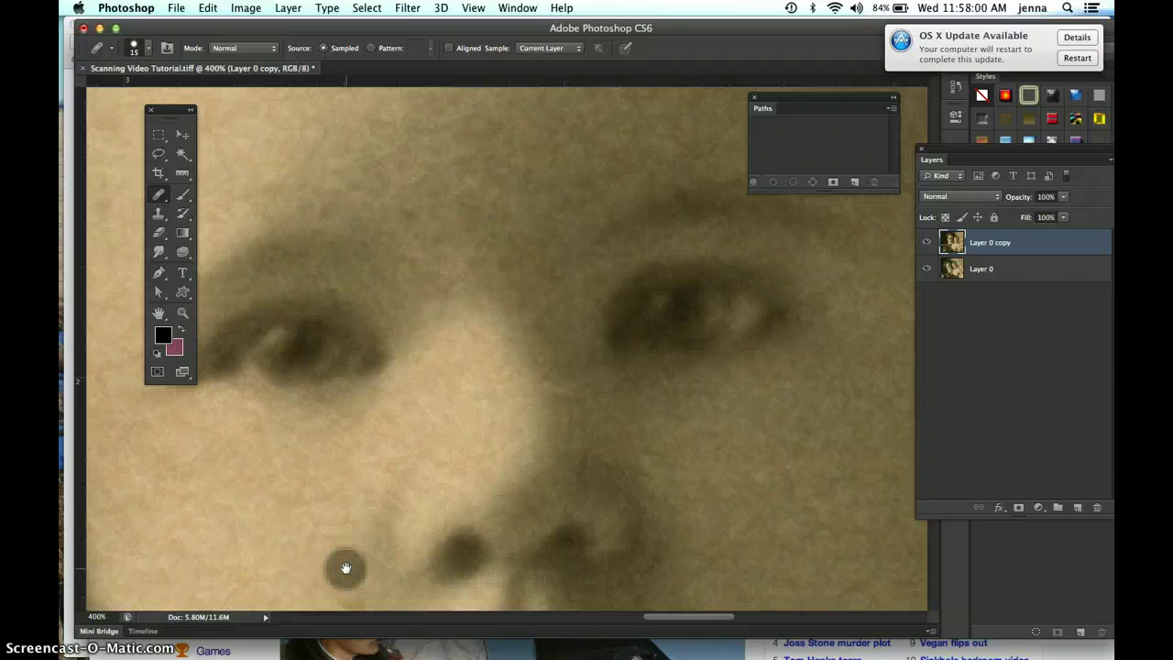
pyautogui.moveTo(468, 411)
pyautogui.mouseDown()
pyautogui.moveTo(486, 427)
pyautogui.moveTo(388, 424)
pyautogui.mouseUp()
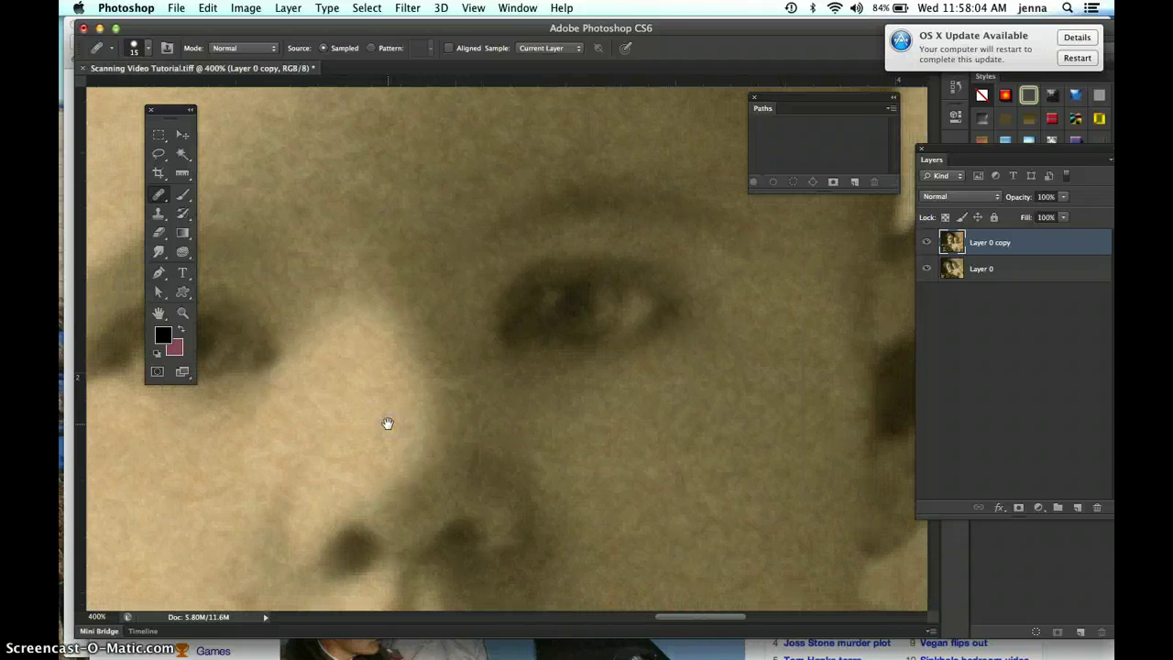
# Step: Heal the spots on the cheek beside the nose, across the nose and below the eye
pyautogui.click(299, 430)
pyautogui.click(241, 450)
pyautogui.click(265, 433)
pyautogui.click(274, 473)
pyautogui.click(466, 448)
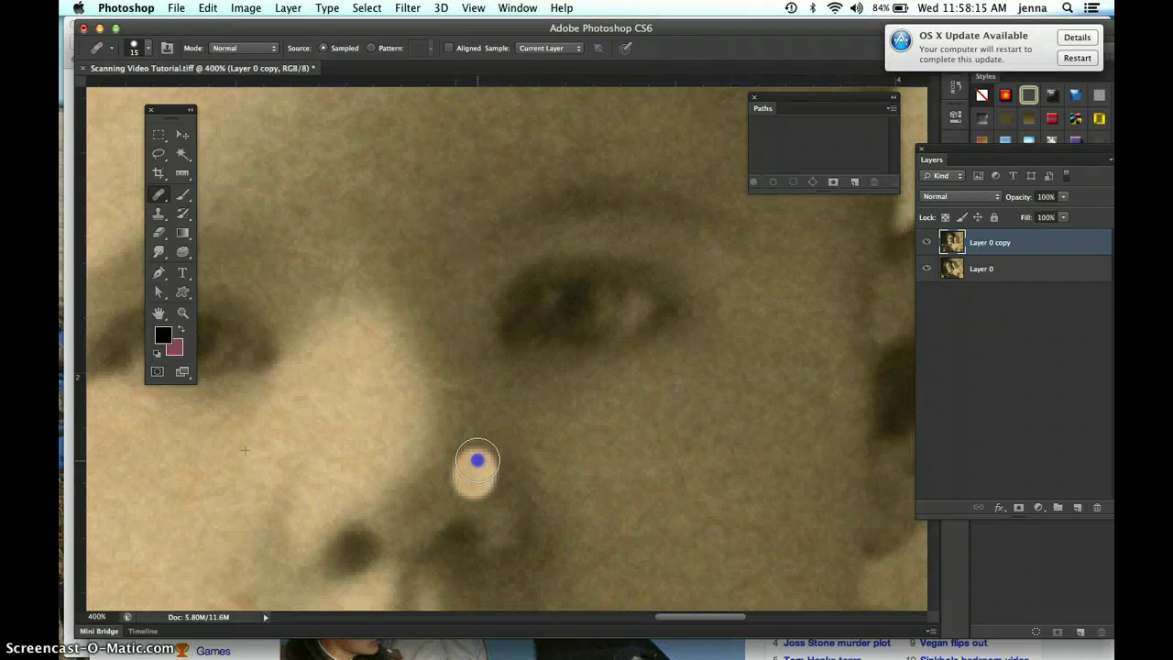
pyautogui.click(572, 436)
pyautogui.click(581, 438)
pyautogui.click(647, 411)
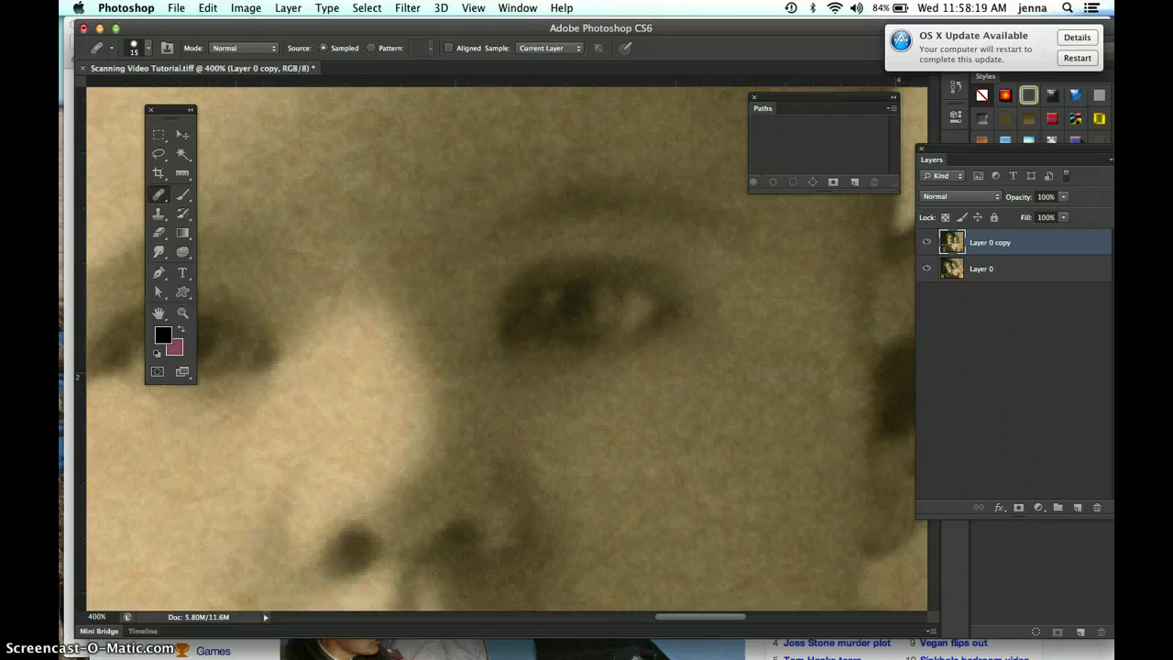
# Step: Undo and redo the last Healing Brush stroke to compare
pyautogui.click(208, 8)
pyautogui.click(243, 26)
pyautogui.click(208, 9)
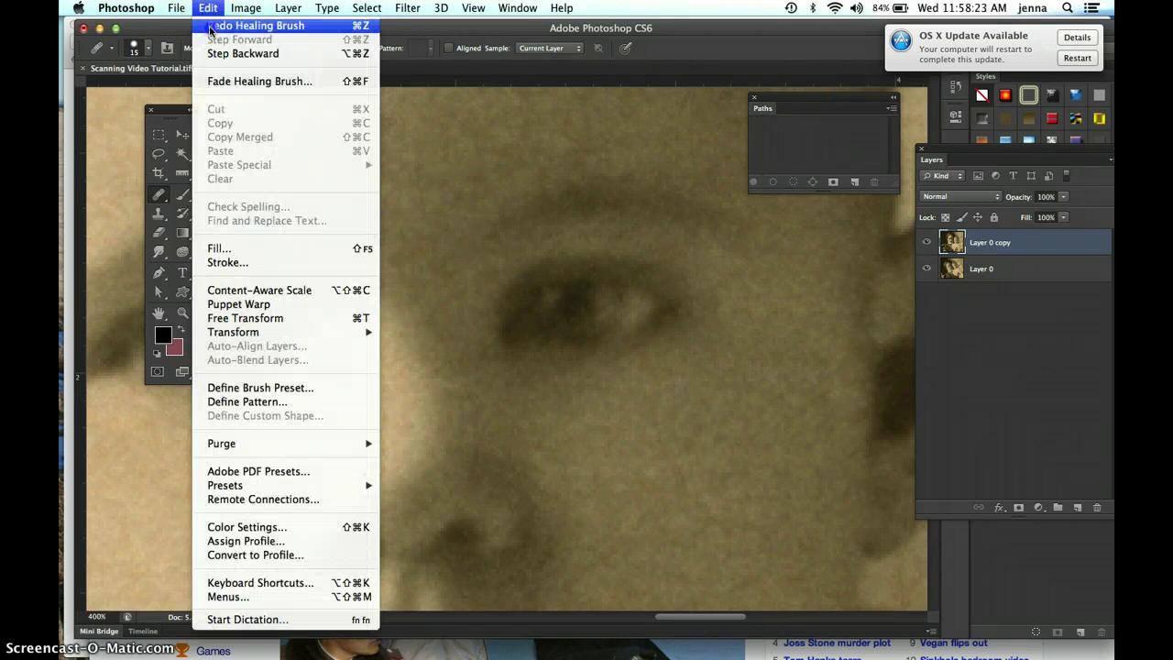
pyautogui.click(210, 27)
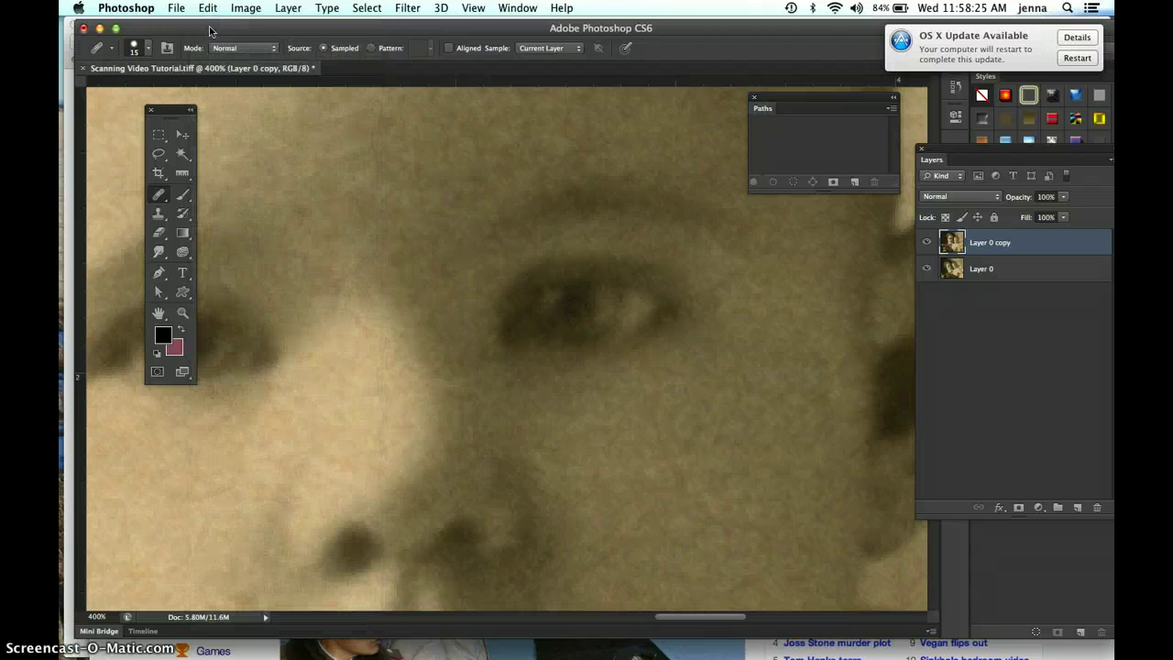
# Step: Undo the last healing stroke and heal a spot near the top of the forehead
pyautogui.press('super+z')
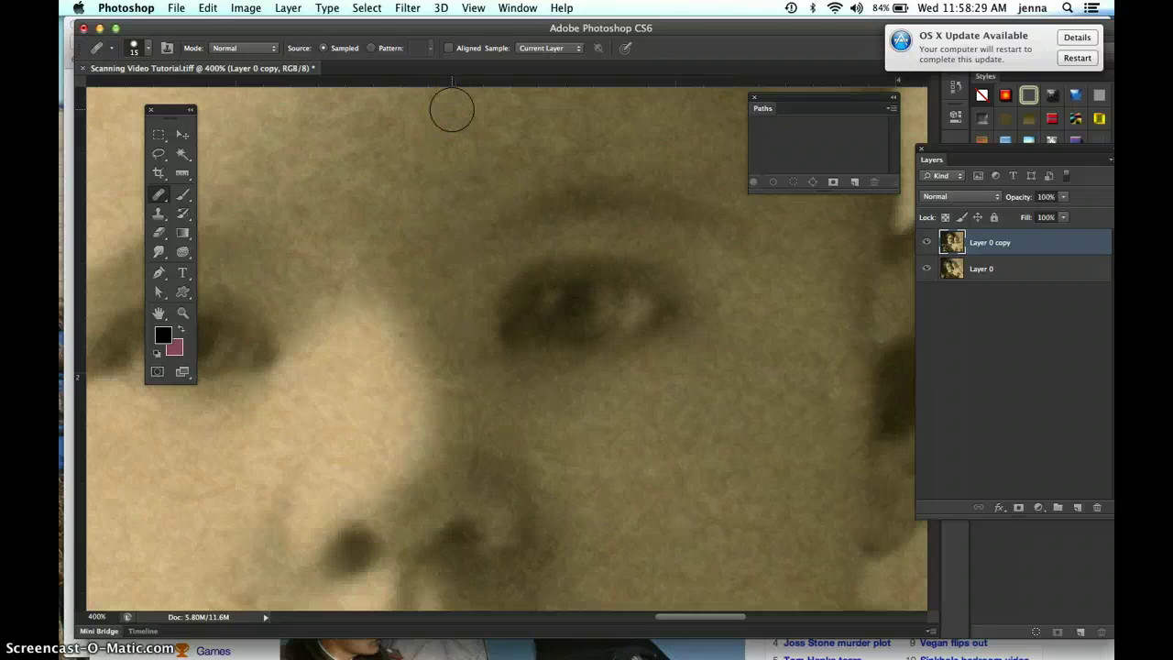
pyautogui.click(565, 152)
pyautogui.moveTo(617, 173)
pyautogui.mouseDown()
pyautogui.moveTo(480, 164)
pyautogui.moveTo(360, 302)
pyautogui.mouseUp()
pyautogui.click(356, 296)
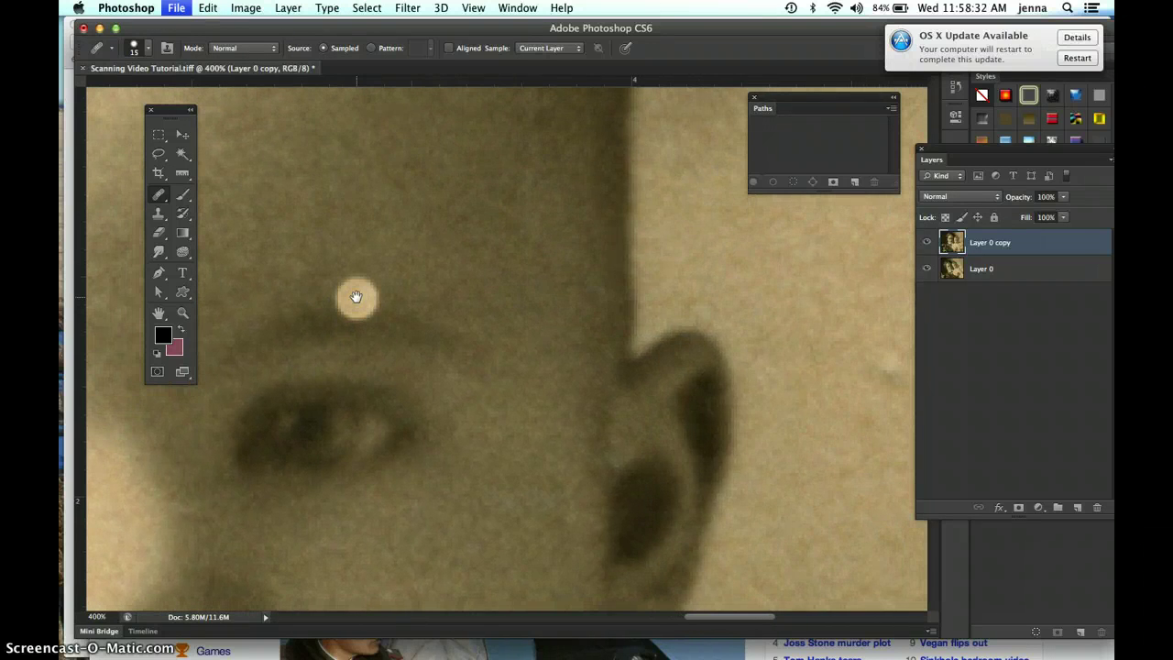
# Step: Cancel the save-before-closing prompt twice so the unsaved photo stays open
pyautogui.press('super+w')
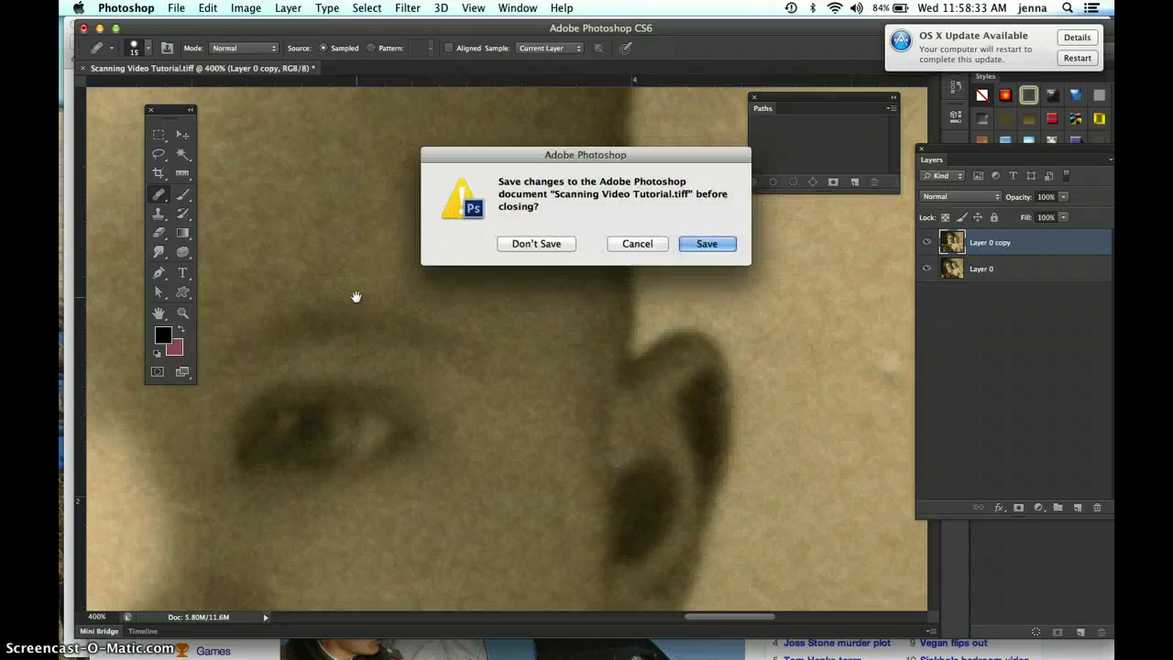
pyautogui.click(638, 245)
pyautogui.press('super+w')
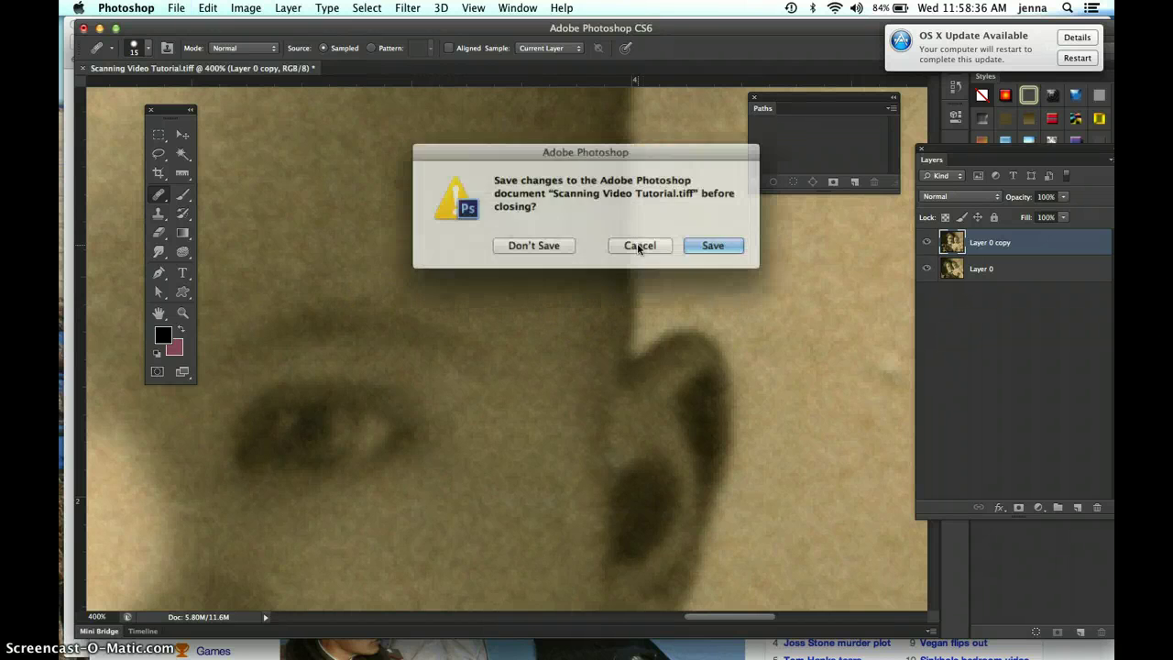
pyautogui.click(637, 245)
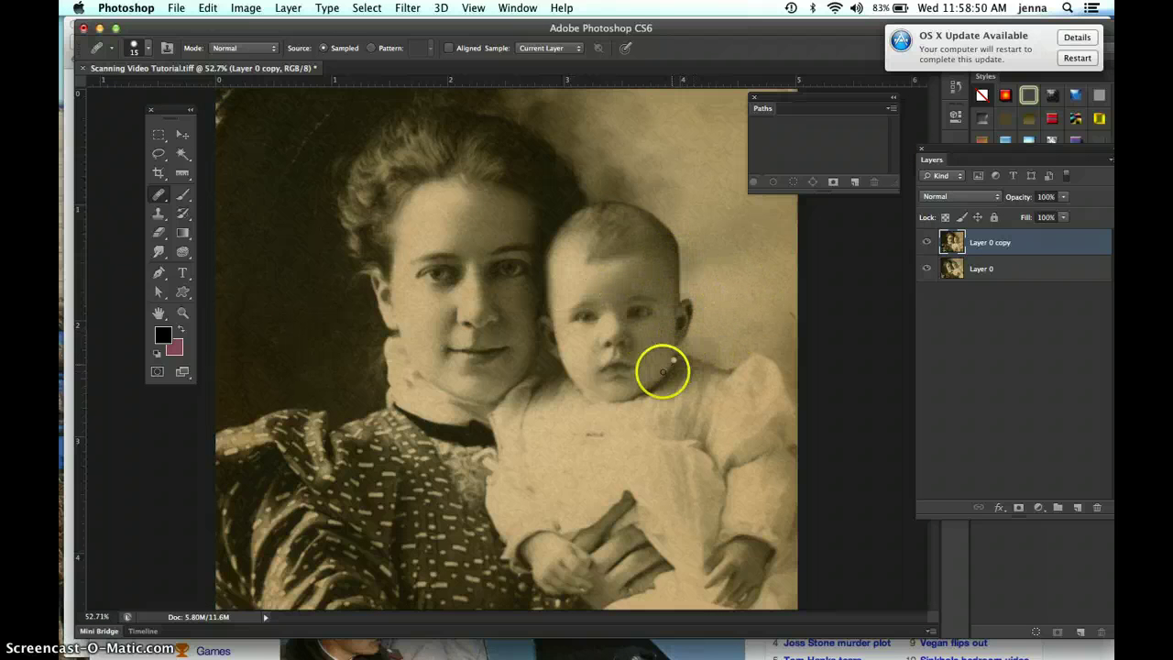
# Step: At 200% zoom, heal the specks on the baby's right cheek, along the jaw and below the eye
pyautogui.click(674, 368)
pyautogui.press('super+equal')
pyautogui.press('super+equal')
pyautogui.press('super+equal')
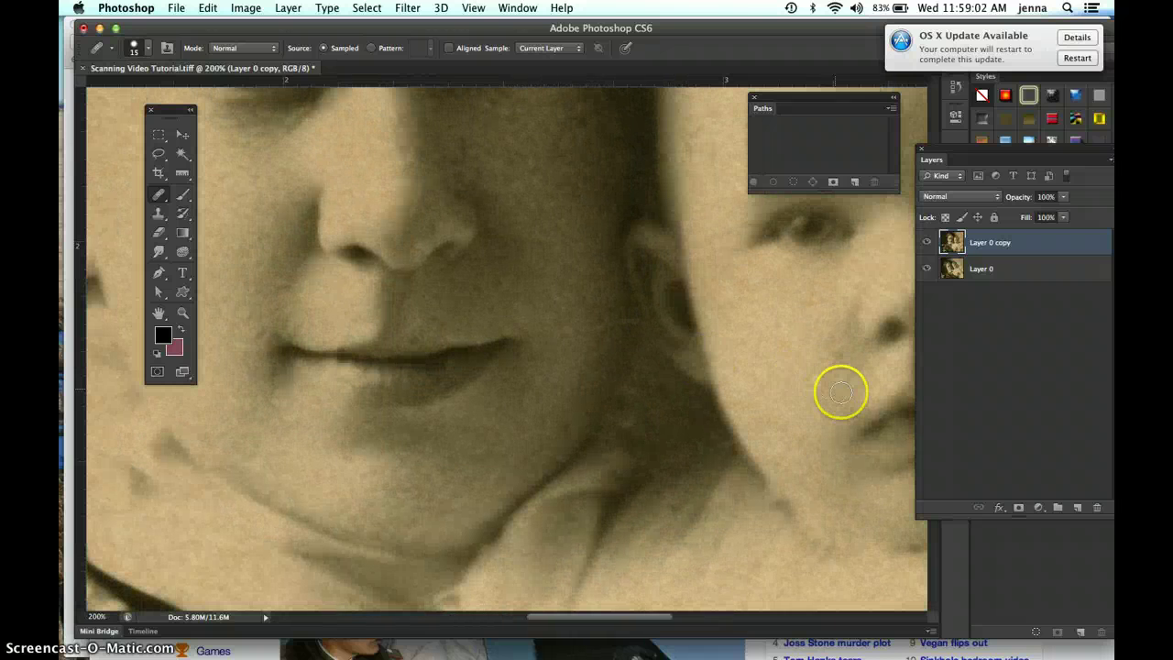
pyautogui.moveTo(840, 393); pyautogui.dragTo(363, 446)
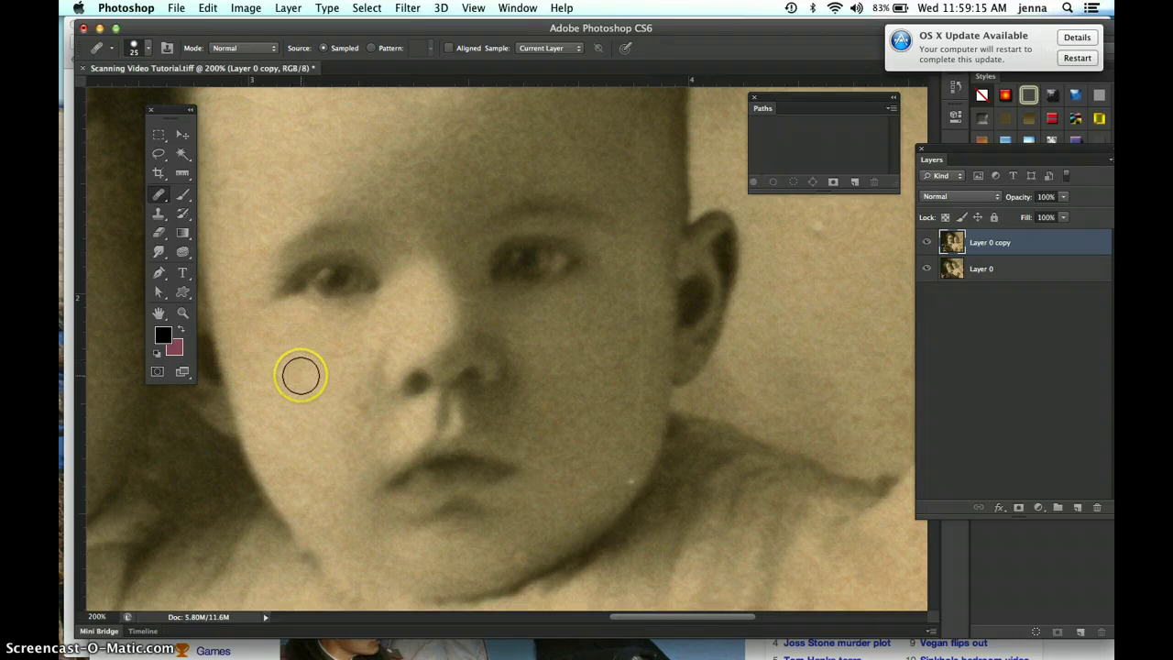
pyautogui.click(576, 335)
pyautogui.moveTo(635, 293)
pyautogui.mouseDown()
pyautogui.moveTo(635, 256)
pyautogui.moveTo(639, 316)
pyautogui.mouseUp()
pyautogui.moveTo(688, 395)
pyautogui.mouseDown()
pyautogui.moveTo(638, 421)
pyautogui.moveTo(641, 336)
pyautogui.moveTo(641, 353)
pyautogui.mouseUp()
pyautogui.moveTo(535, 314); pyautogui.dragTo(534, 316)
# Step: At 400%, heal the background spots beside the ear, the remaining cheek spots and an upper forehead spot
pyautogui.moveTo(770, 317); pyautogui.dragTo(773, 318)
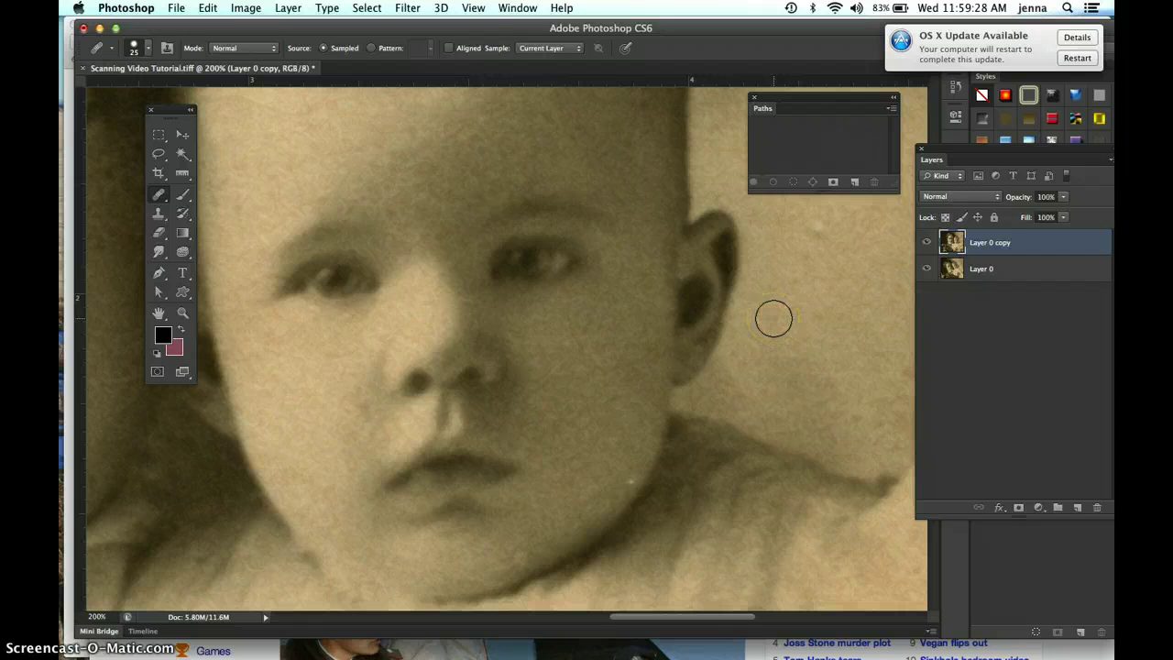
pyautogui.press('super+equal')
pyautogui.press('super+equal')
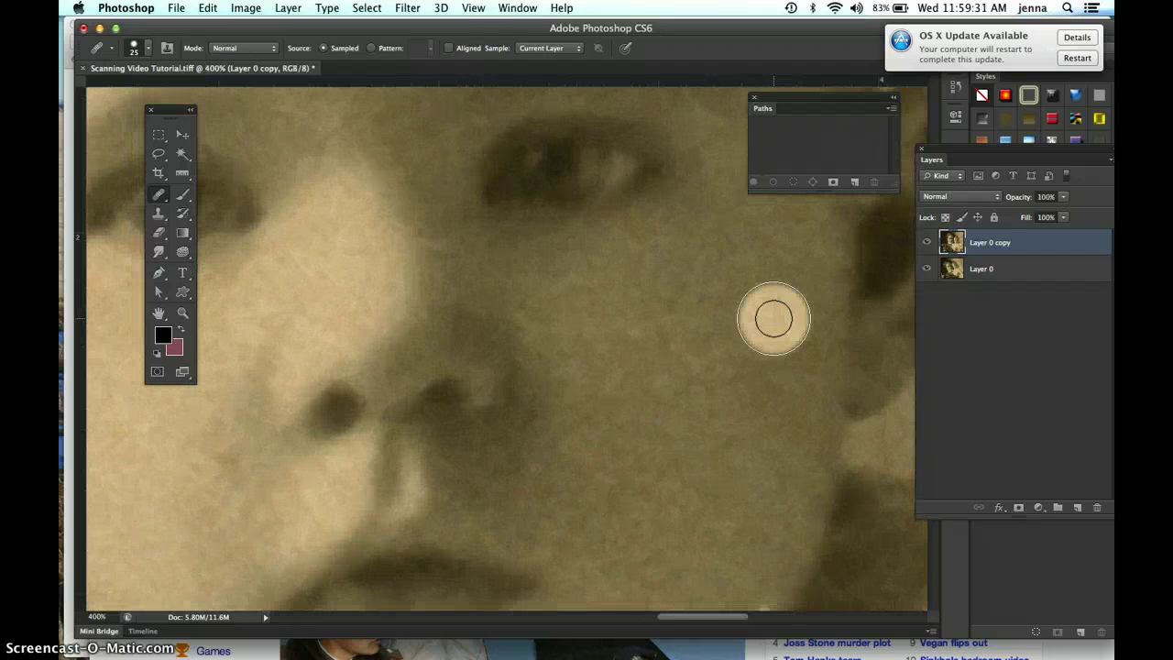
pyautogui.moveTo(773, 318)
pyautogui.mouseDown()
pyautogui.moveTo(516, 395)
pyautogui.moveTo(450, 477)
pyautogui.mouseUp()
pyautogui.click(721, 305)
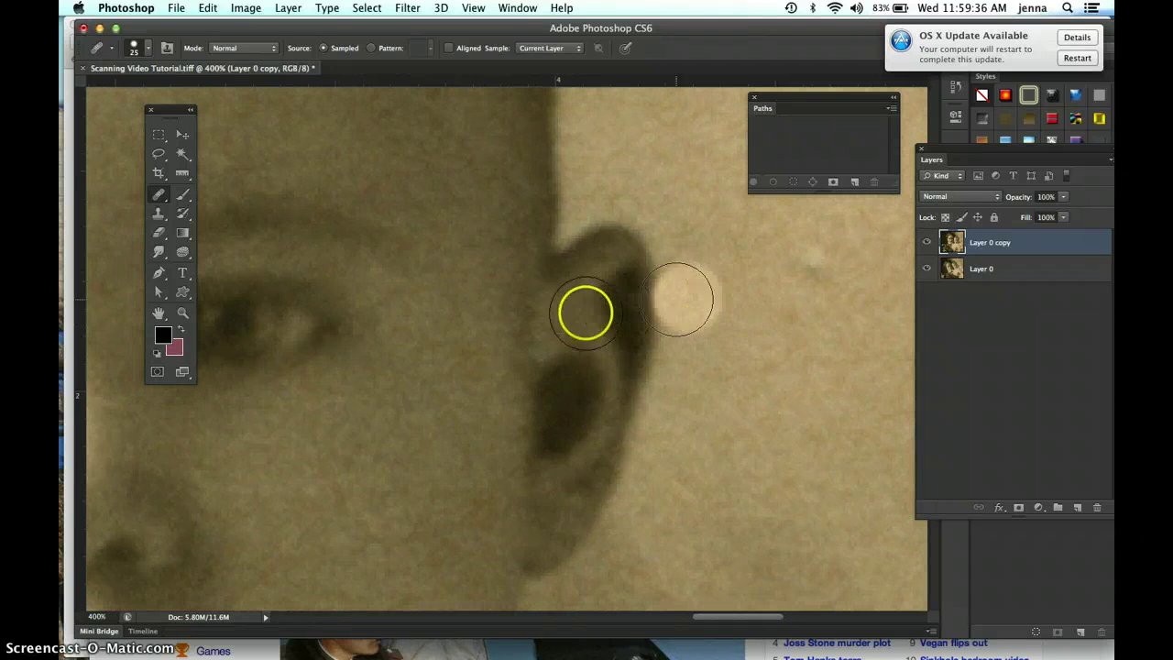
pyautogui.click(486, 369)
pyautogui.click(342, 415)
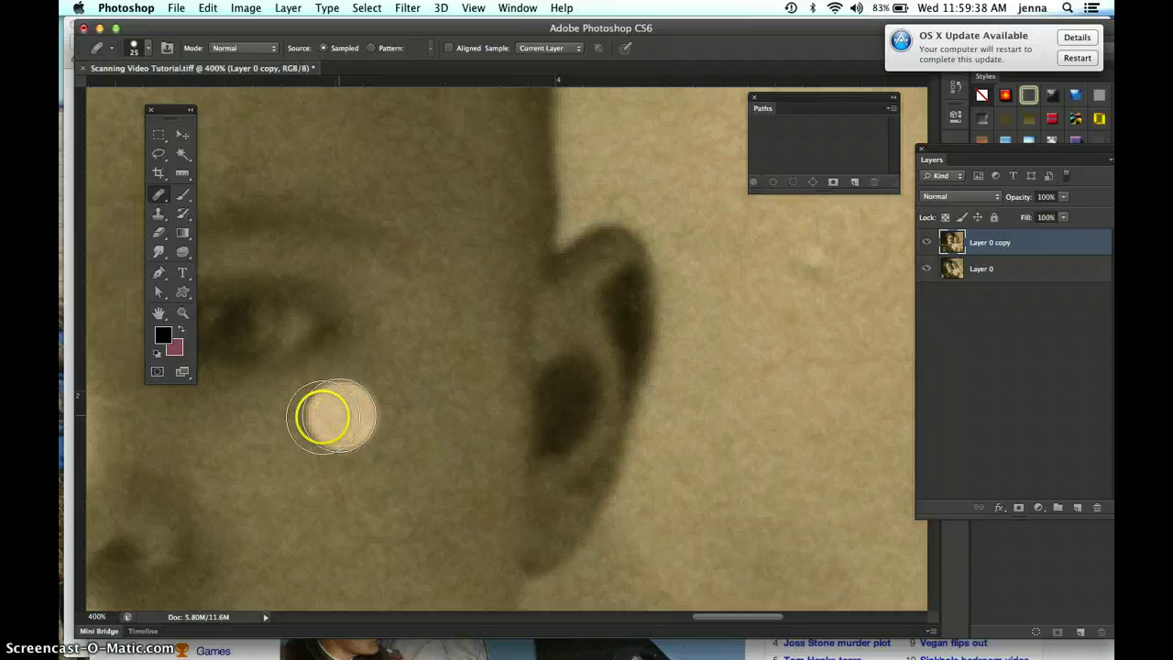
pyautogui.click(302, 443)
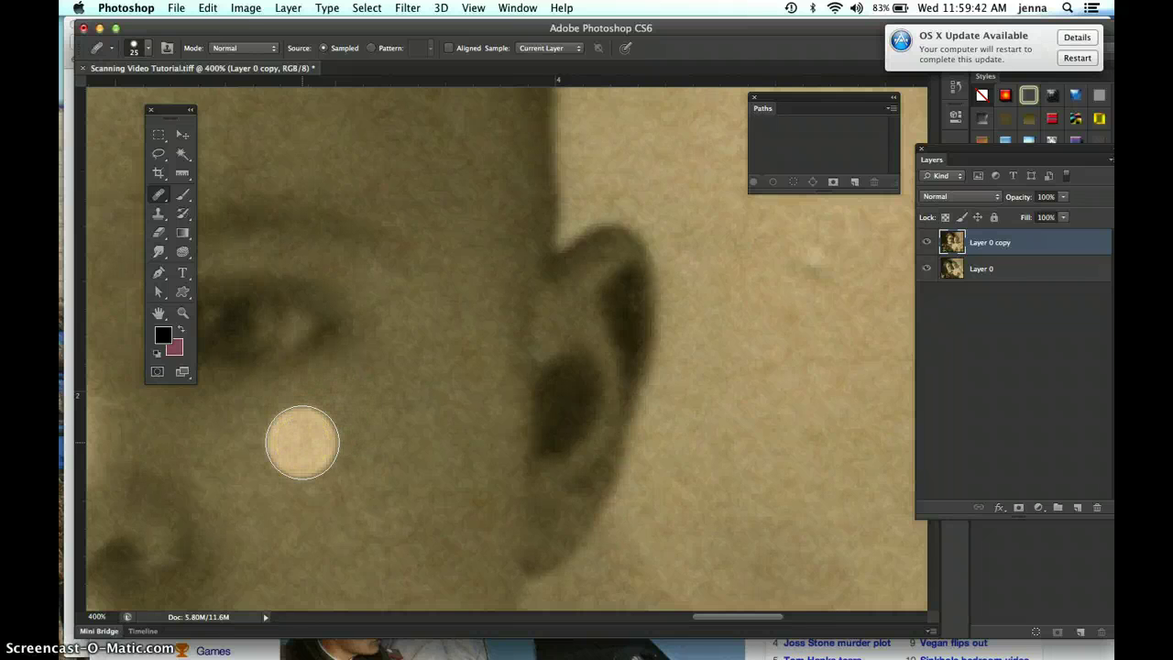
pyautogui.click(376, 428)
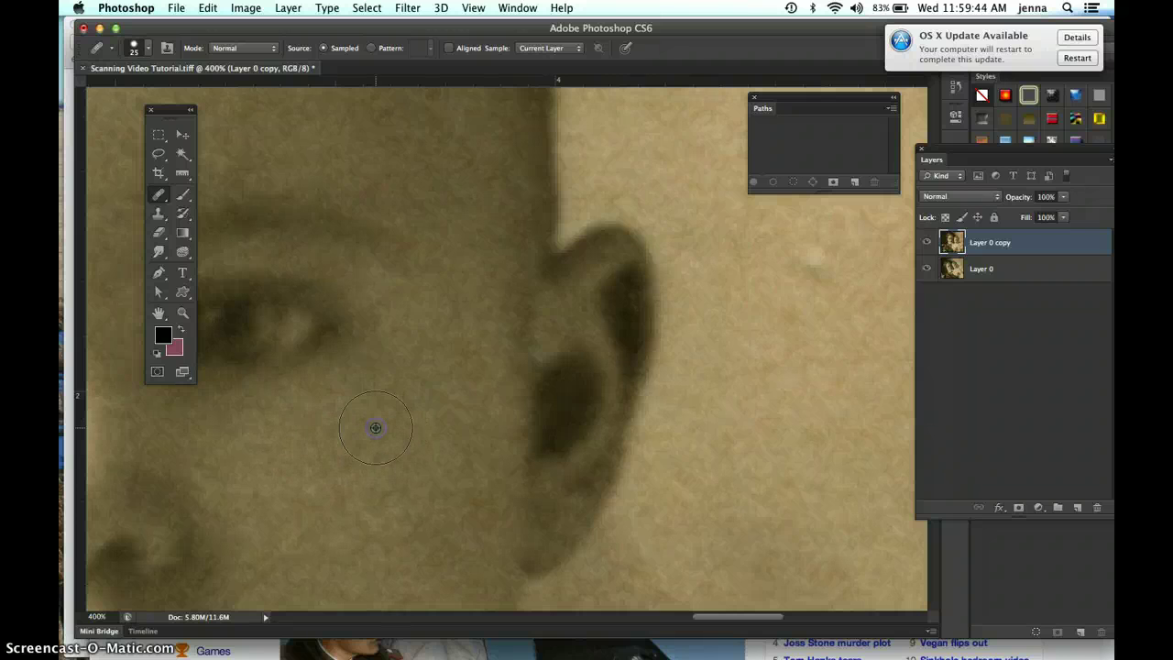
pyautogui.keyDown('alt'); pyautogui.click(465, 346); pyautogui.keyUp('alt')
pyautogui.click(454, 202)
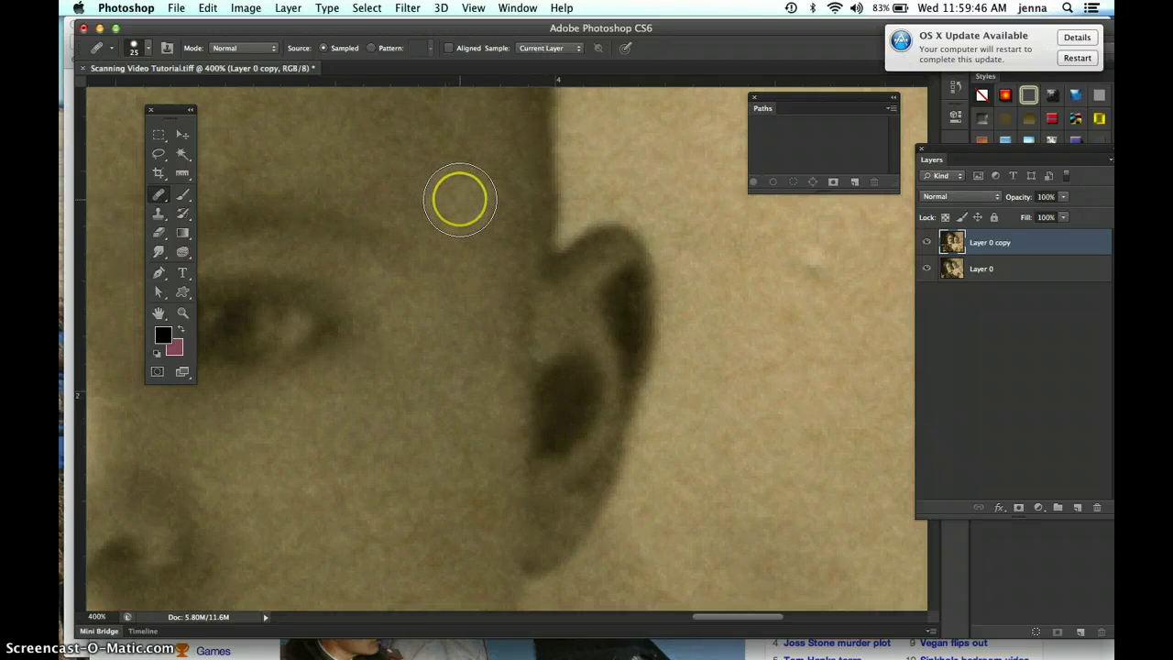
# Step: Fit the photo on screen and heal the woman's forehead up to the hairline with a size-30 brush
pyautogui.press('super+minus')
pyautogui.press('super+minus')
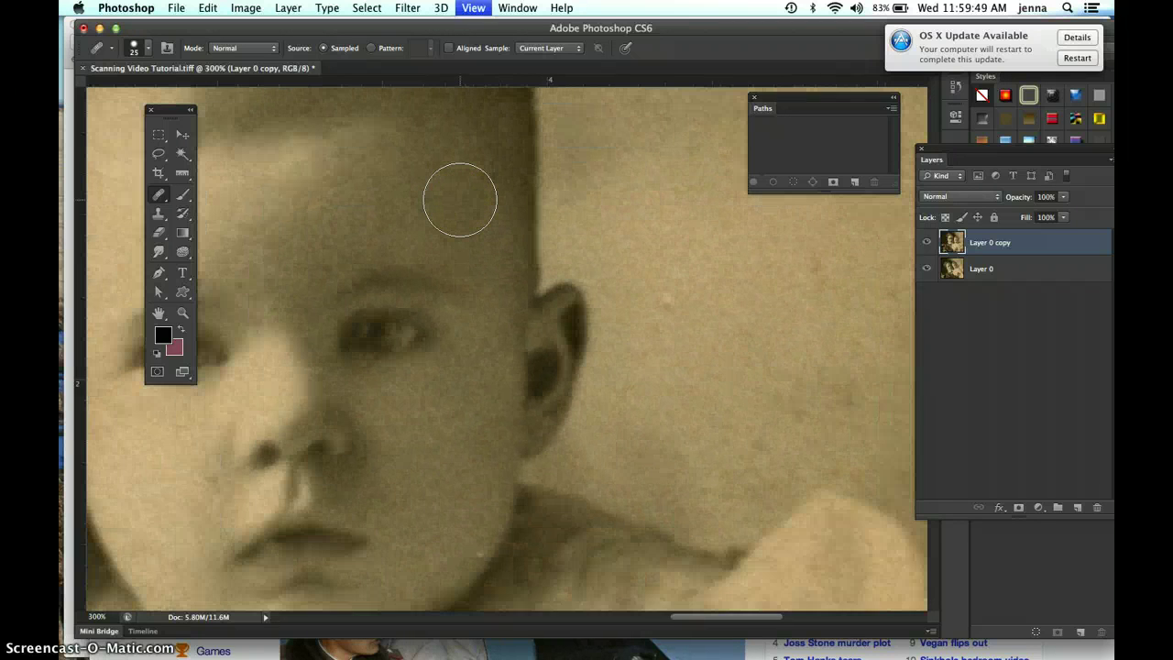
pyautogui.press('super+minus')
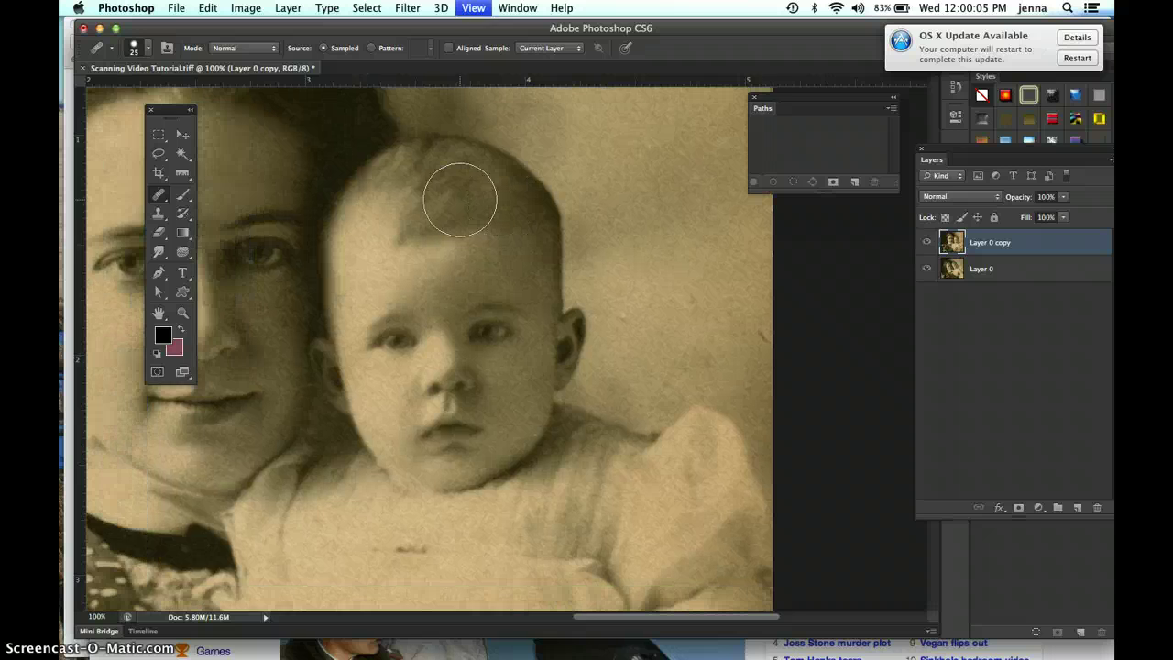
pyautogui.press('super+0')
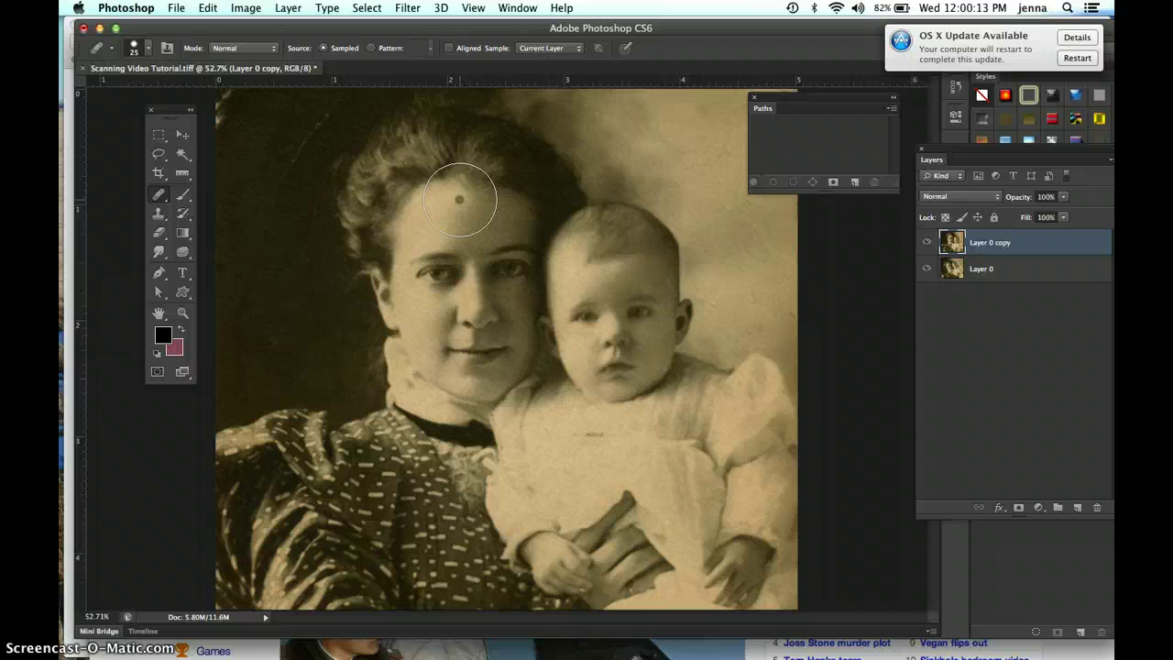
pyautogui.moveTo(459, 199)
pyautogui.mouseDown()
pyautogui.moveTo(469, 235)
pyautogui.moveTo(496, 224)
pyautogui.moveTo(514, 197)
pyautogui.moveTo(531, 216)
pyautogui.moveTo(510, 232)
pyautogui.moveTo(495, 218)
pyautogui.moveTo(426, 214)
pyautogui.moveTo(421, 238)
pyautogui.moveTo(492, 214)
pyautogui.moveTo(437, 214)
pyautogui.mouseUp()
pyautogui.press(']')
pyautogui.moveTo(439, 206)
pyautogui.mouseDown()
pyautogui.moveTo(508, 207)
pyautogui.moveTo(445, 189)
pyautogui.moveTo(438, 170)
pyautogui.mouseUp()
pyautogui.moveTo(439, 171)
pyautogui.mouseDown()
pyautogui.moveTo(501, 204)
pyautogui.moveTo(534, 163)
pyautogui.moveTo(508, 200)
pyautogui.mouseUp()
pyautogui.click(156, 196)
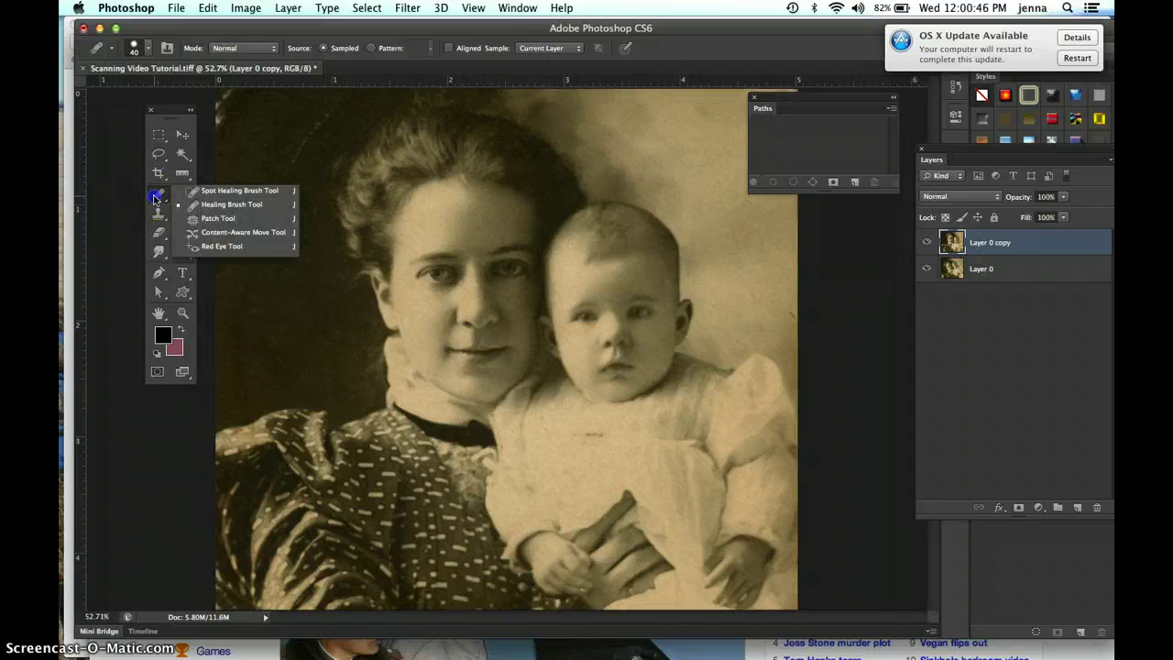
# Step: Patch the top-left background blemish with clean dark background from below, then zoom in on it
pyautogui.click(217, 218)
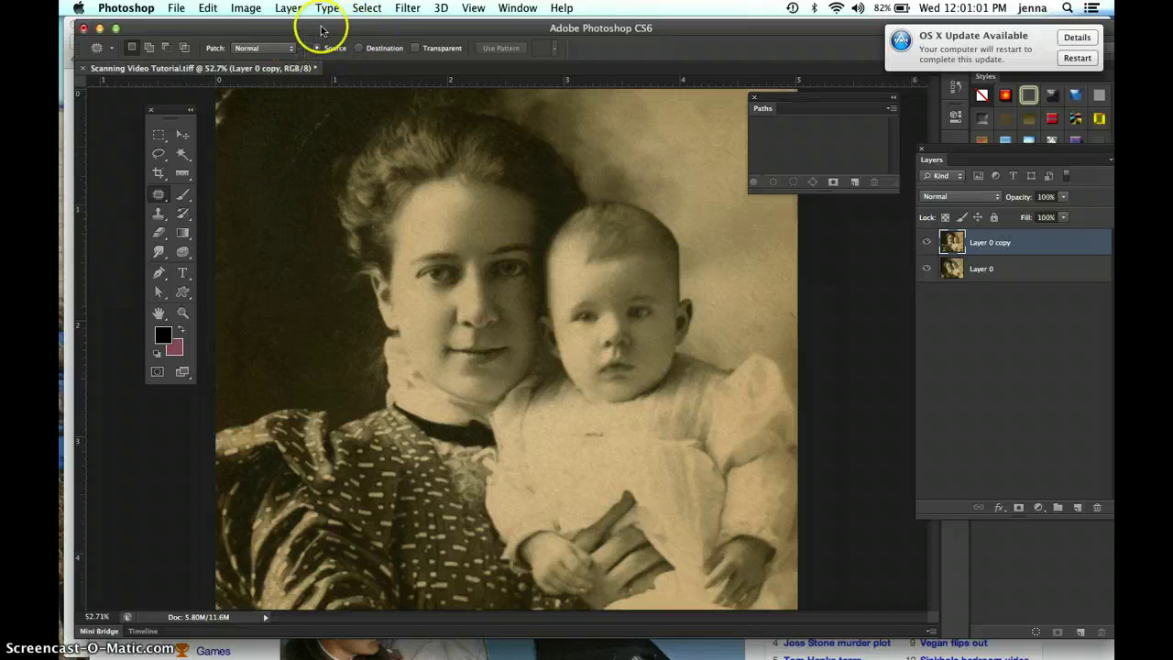
pyautogui.moveTo(296, 131)
pyautogui.mouseDown()
pyautogui.moveTo(333, 100)
pyautogui.moveTo(342, 111)
pyautogui.moveTo(294, 188)
pyautogui.moveTo(270, 187)
pyautogui.moveTo(282, 145)
pyautogui.moveTo(293, 135)
pyautogui.moveTo(295, 156)
pyautogui.moveTo(311, 110)
pyautogui.moveTo(330, 101)
pyautogui.moveTo(353, 128)
pyautogui.moveTo(312, 148)
pyautogui.mouseUp()
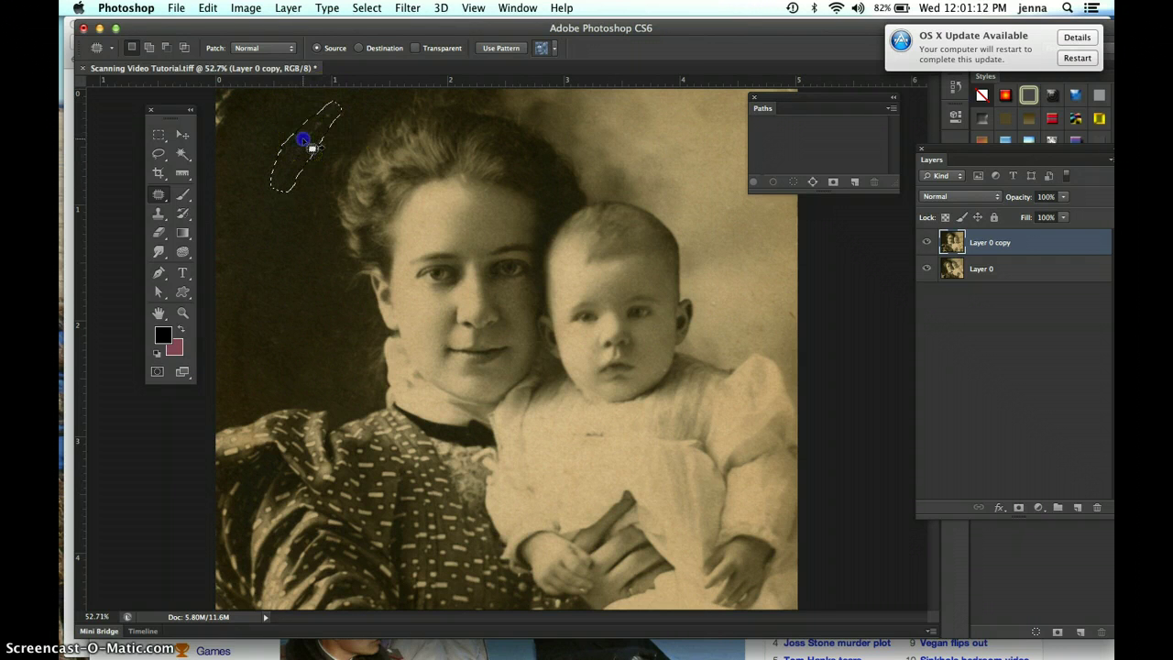
pyautogui.moveTo(287, 187); pyautogui.dragTo(292, 347)
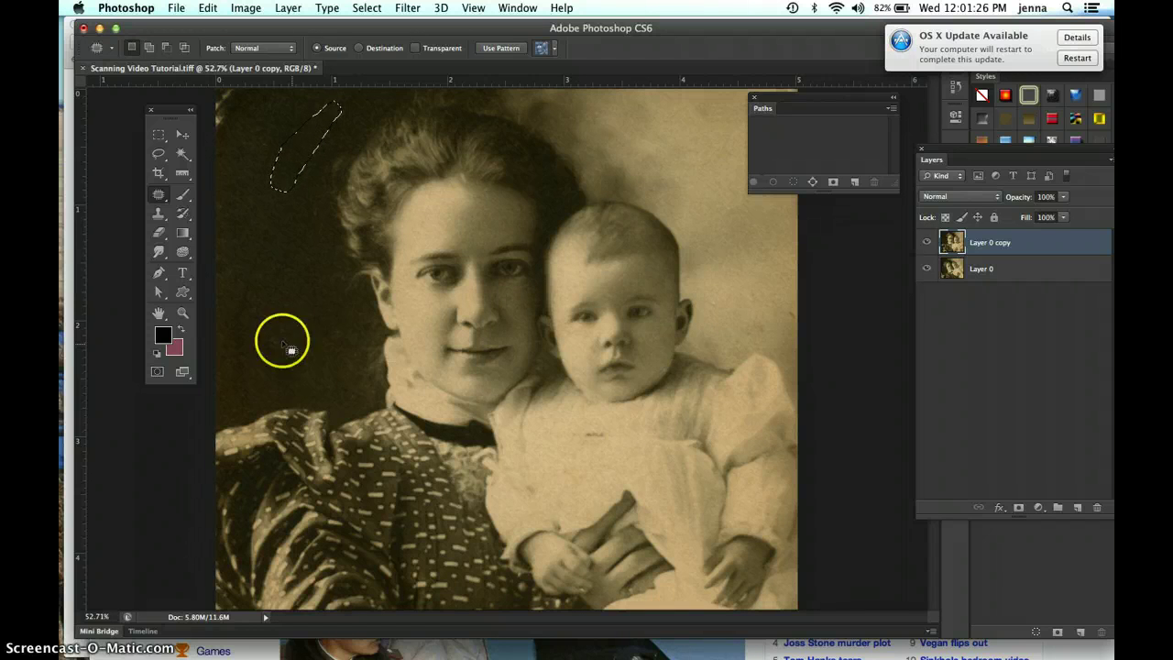
pyautogui.click(183, 312)
pyautogui.moveTo(298, 168); pyautogui.dragTo(302, 157)
pyautogui.moveTo(175, 110); pyautogui.dragTo(112, 122)
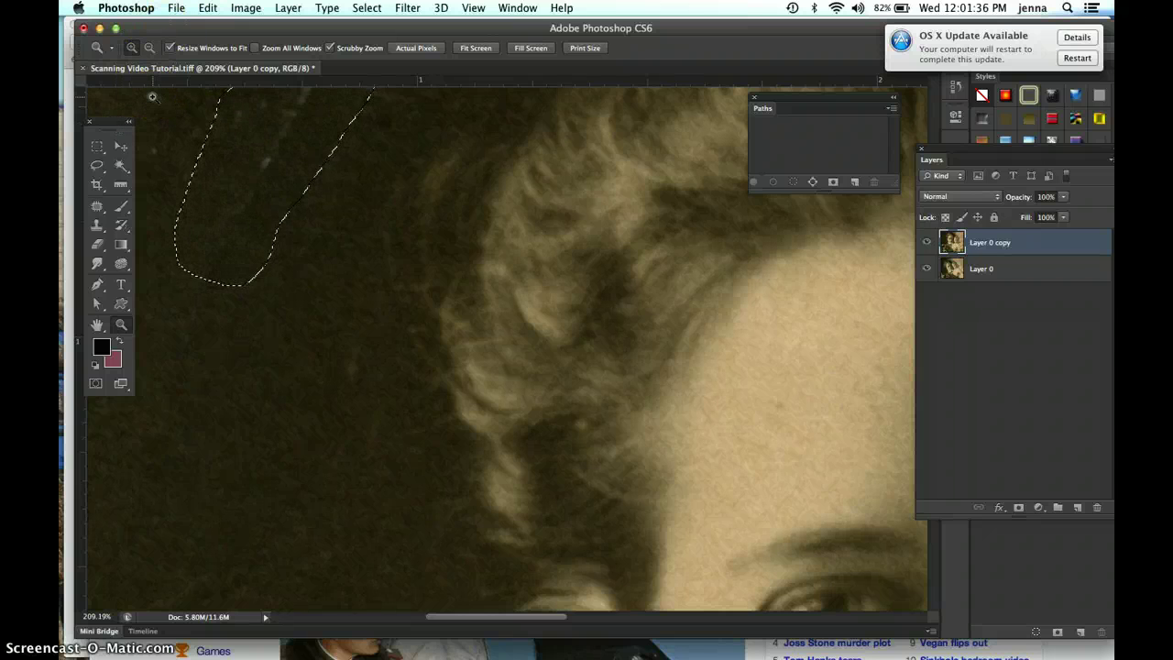
# Step: Fit the whole portrait on screen and deselect the finished patch above the mother's hair
pyautogui.click(223, 128)
pyautogui.moveTo(223, 128); pyautogui.dragTo(420, 376)
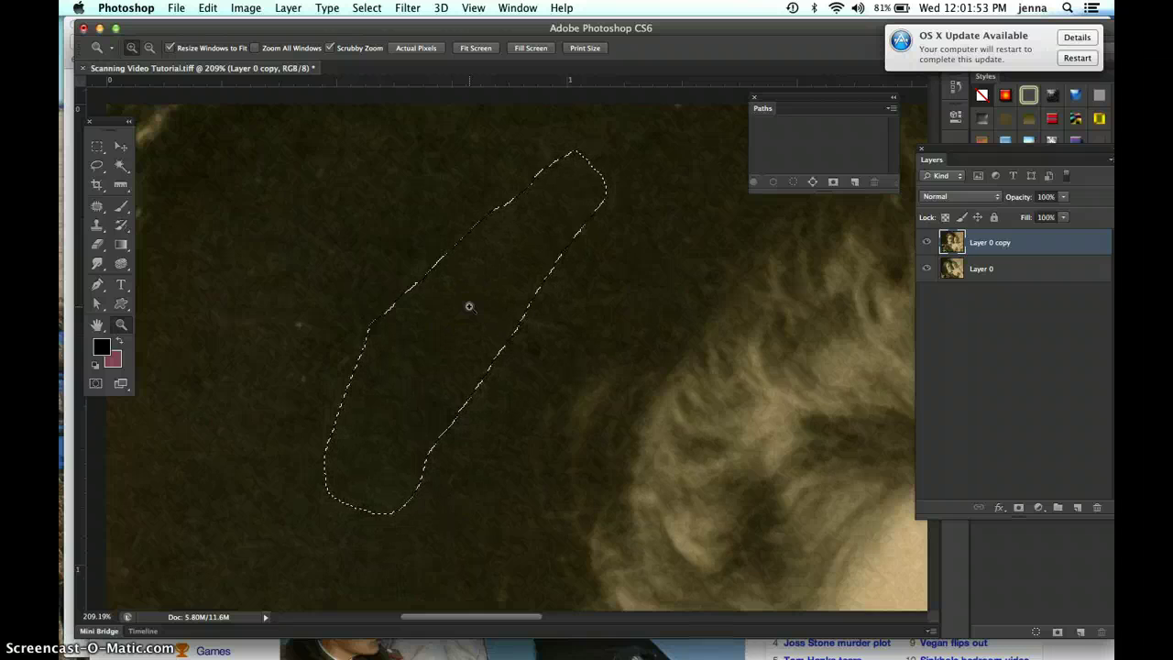
pyautogui.press('super+0')
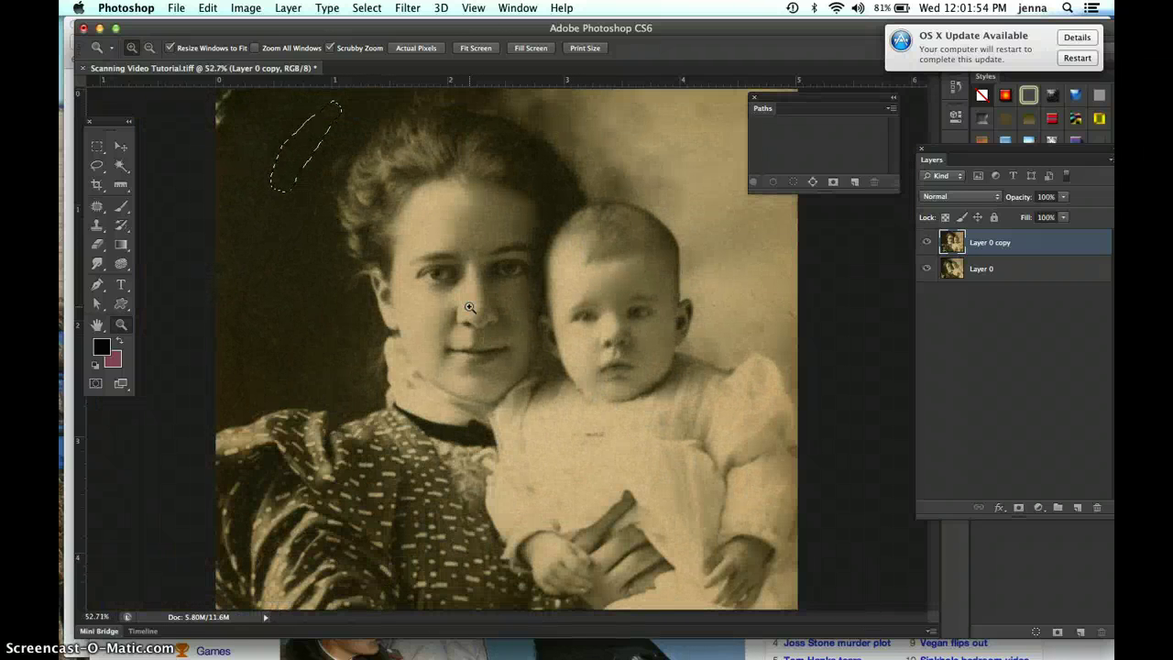
pyautogui.click(366, 7)
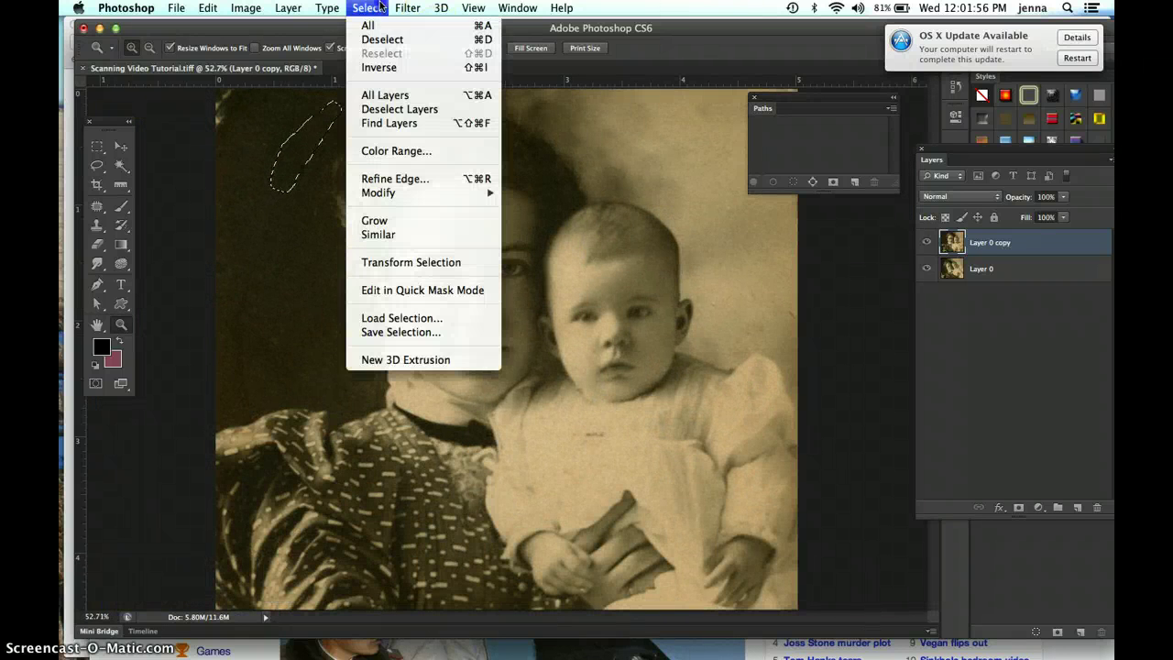
pyautogui.click(375, 39)
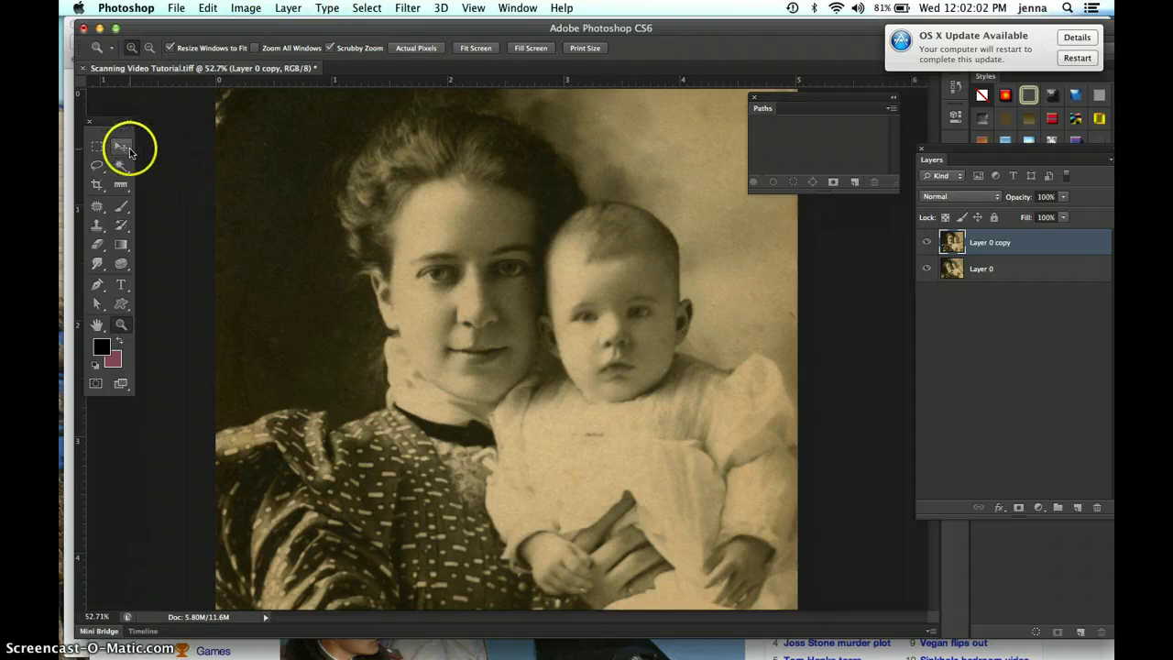
# Step: Zoom into the torn top-left corner and outline it with the Patch Tool
pyautogui.click(121, 324)
pyautogui.click(249, 118)
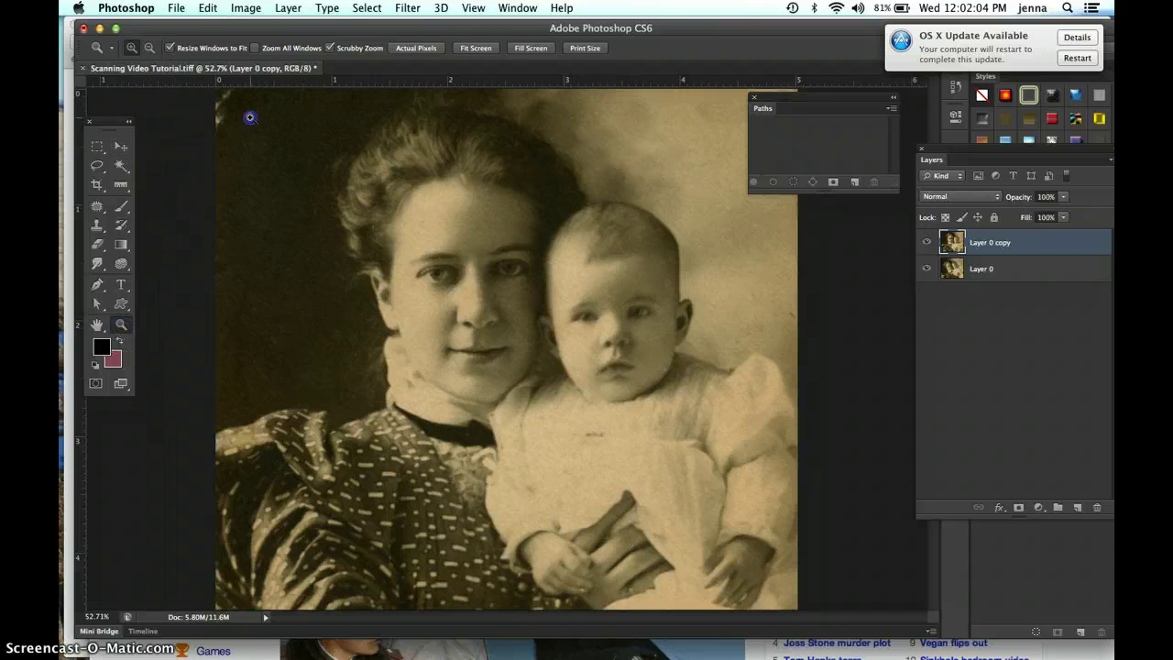
pyautogui.moveTo(249, 117); pyautogui.dragTo(547, 393)
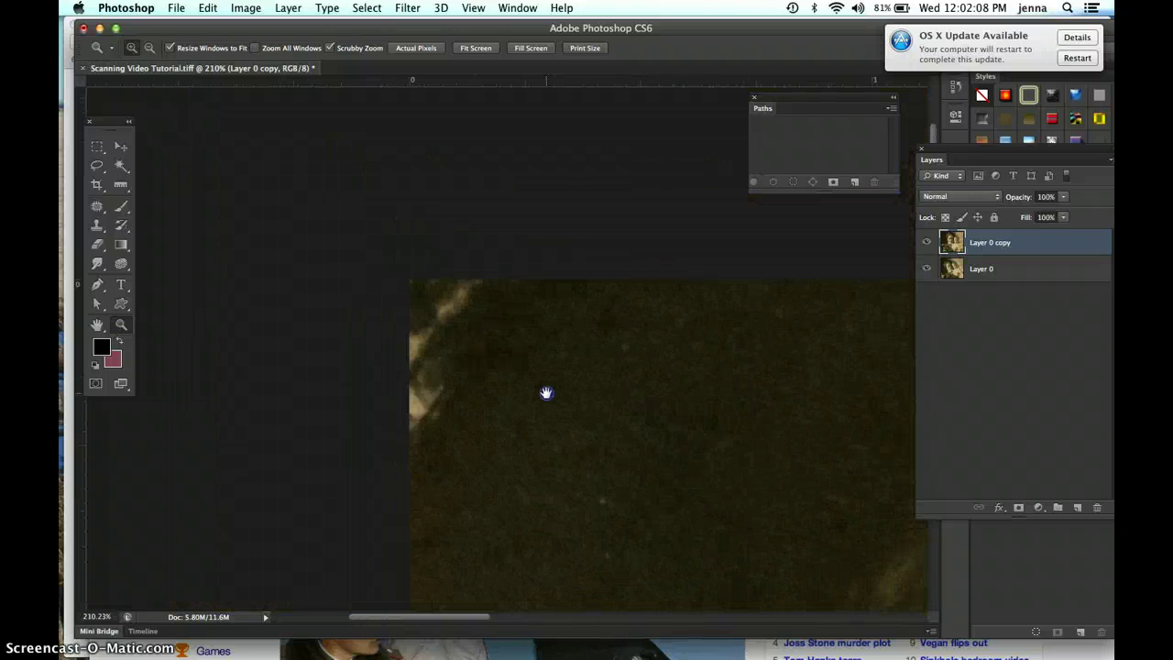
pyautogui.click(96, 208)
pyautogui.moveTo(397, 256)
pyautogui.mouseDown()
pyautogui.moveTo(459, 255)
pyautogui.moveTo(557, 284)
pyautogui.moveTo(556, 378)
pyautogui.moveTo(453, 484)
pyautogui.moveTo(383, 465)
pyautogui.moveTo(364, 422)
pyautogui.moveTo(352, 355)
pyautogui.moveTo(377, 255)
pyautogui.mouseUp()
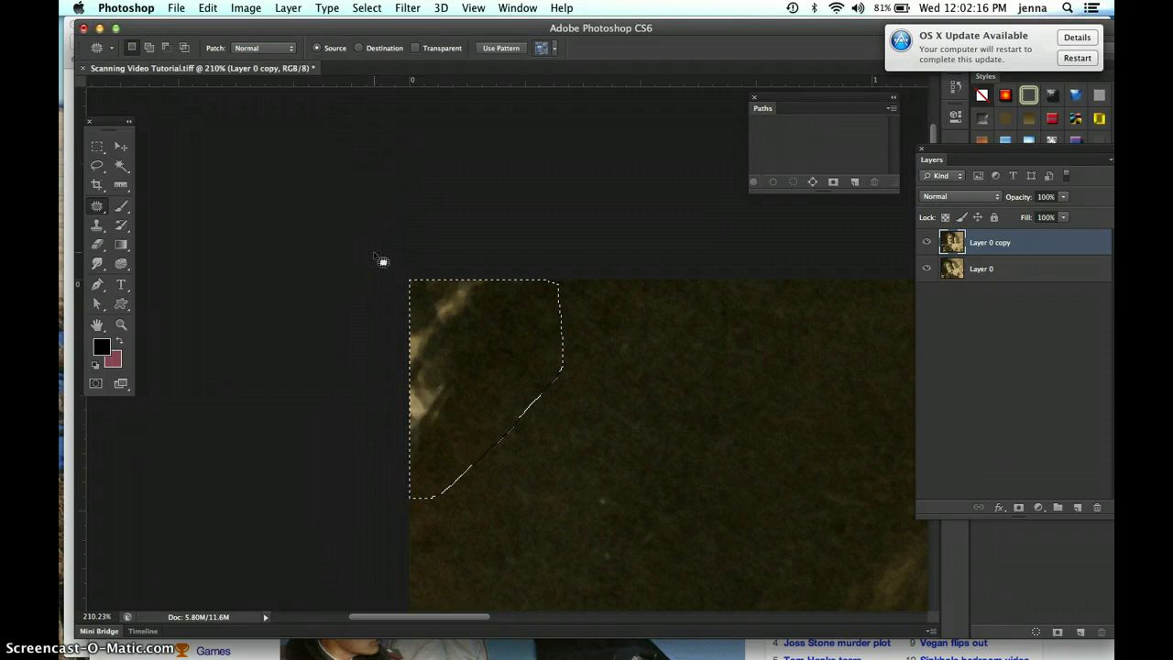
# Step: Fill the torn corner from nearby dark background, re-patching the remaining area, then clear the selection
pyautogui.press('super+minus')
pyautogui.press('super+minus')
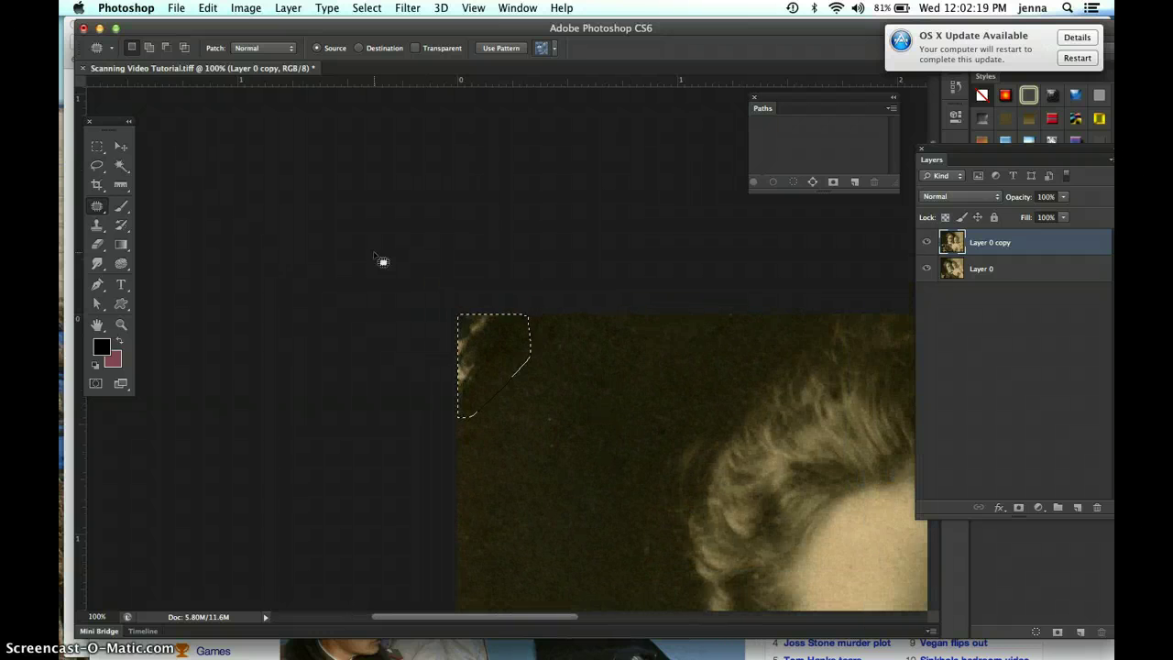
pyautogui.press('super+minus')
pyautogui.moveTo(502, 362)
pyautogui.mouseDown()
pyautogui.moveTo(523, 419)
pyautogui.moveTo(565, 398)
pyautogui.moveTo(537, 497)
pyautogui.moveTo(499, 469)
pyautogui.mouseUp()
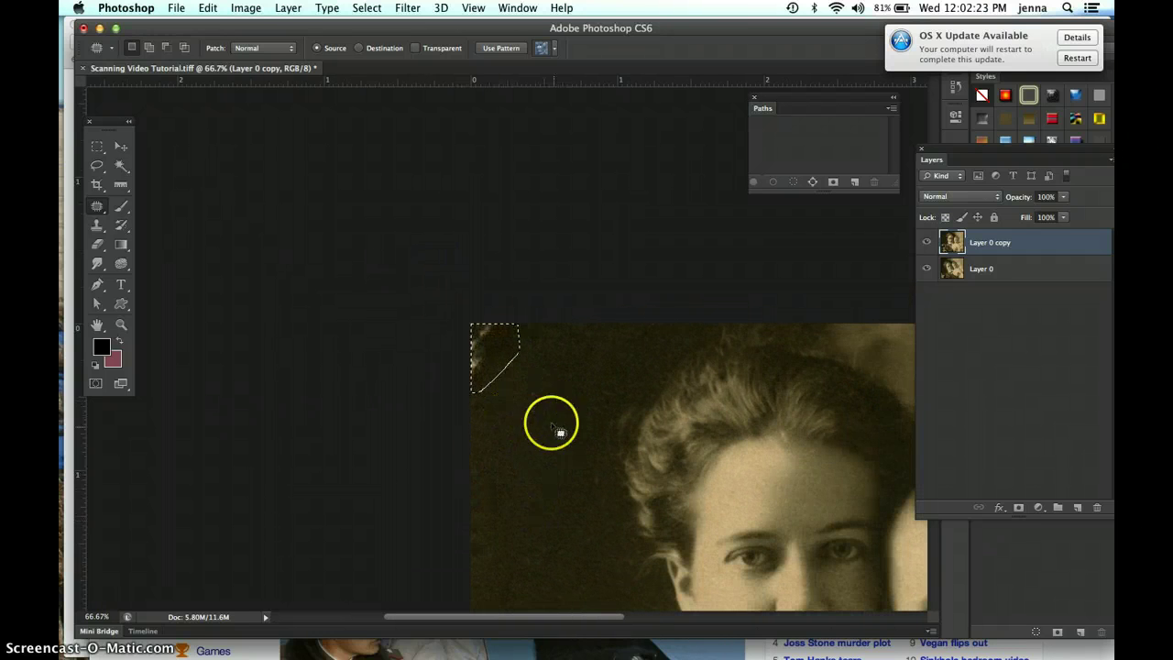
pyautogui.moveTo(582, 523); pyautogui.dragTo(516, 529)
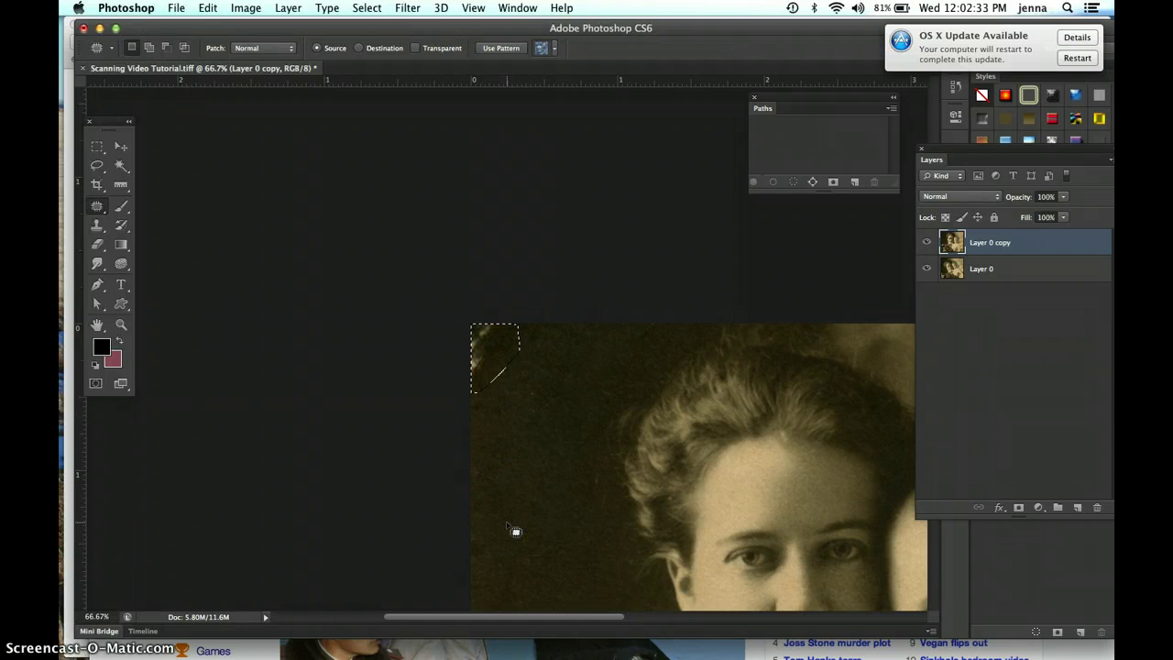
pyautogui.moveTo(519, 446); pyautogui.dragTo(530, 454)
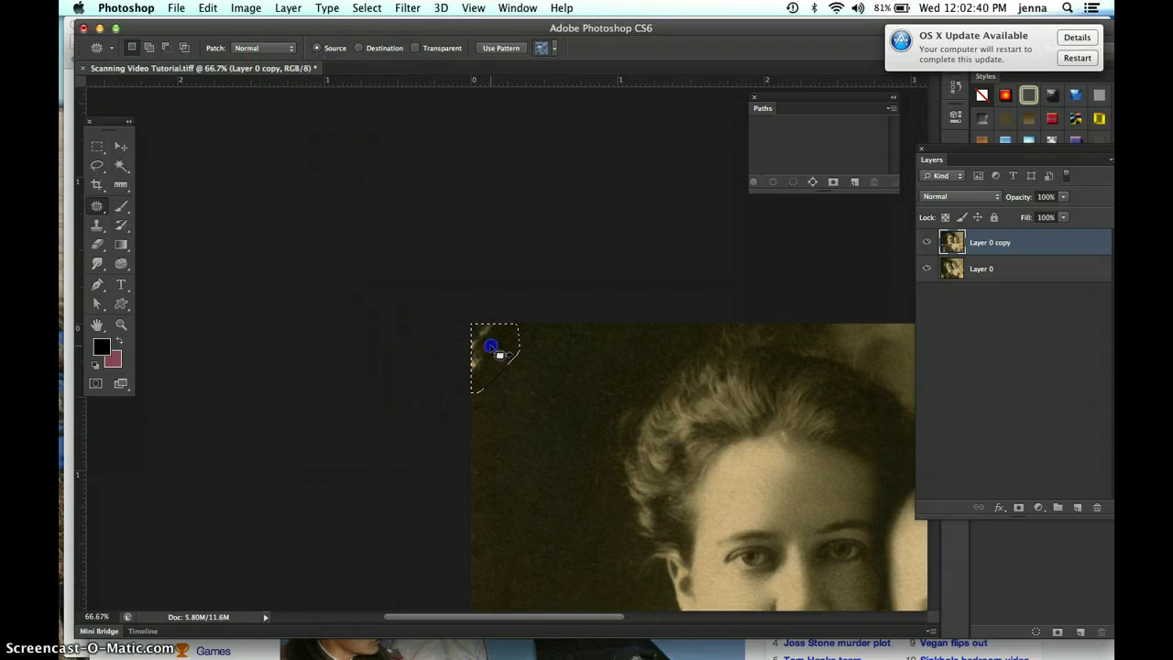
pyautogui.moveTo(499, 389); pyautogui.dragTo(558, 498)
pyautogui.moveTo(567, 437)
pyautogui.mouseDown()
pyautogui.moveTo(581, 411)
pyautogui.moveTo(479, 336)
pyautogui.moveTo(514, 370)
pyautogui.moveTo(492, 376)
pyautogui.moveTo(498, 386)
pyautogui.mouseUp()
pyautogui.moveTo(490, 346); pyautogui.dragTo(578, 373)
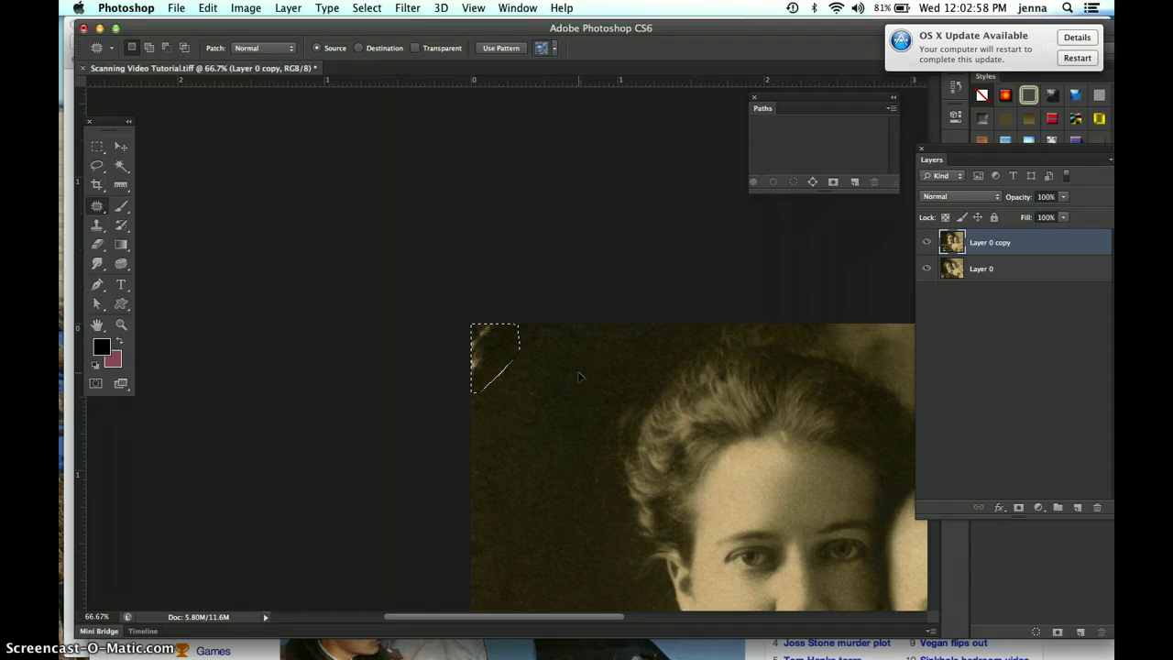
pyautogui.moveTo(575, 325); pyautogui.dragTo(560, 331)
# Step: Sample dark background with the Clone Stamp and paint over the light streak along the top-left edge
pyautogui.click(97, 226)
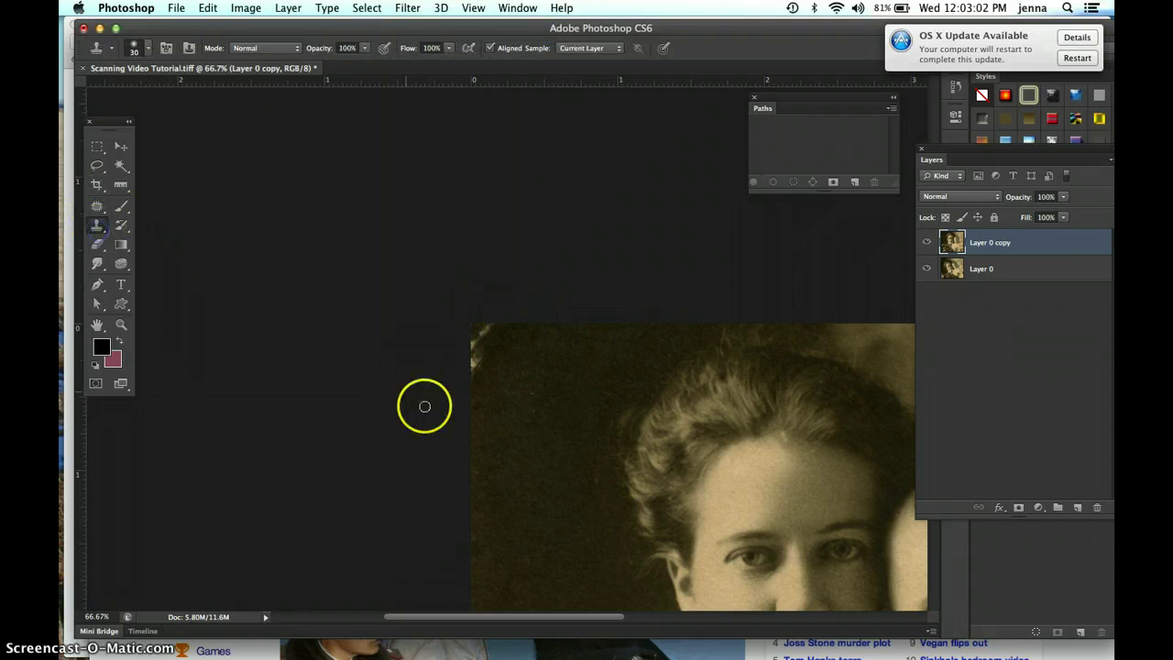
pyautogui.click(466, 392)
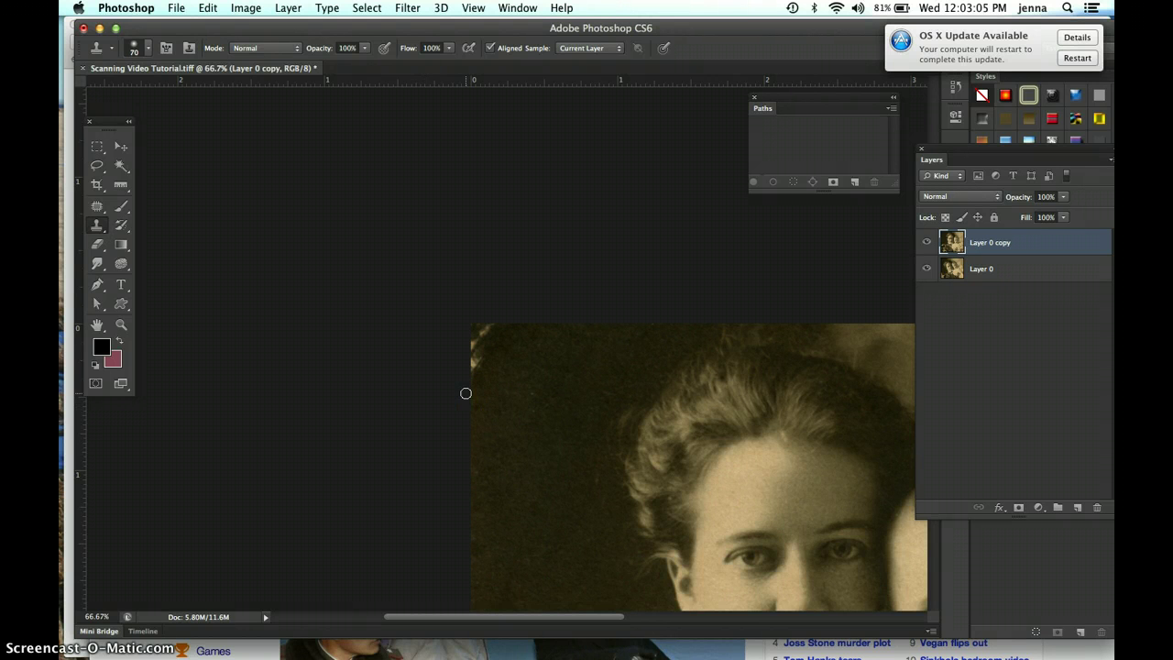
pyautogui.click(489, 394)
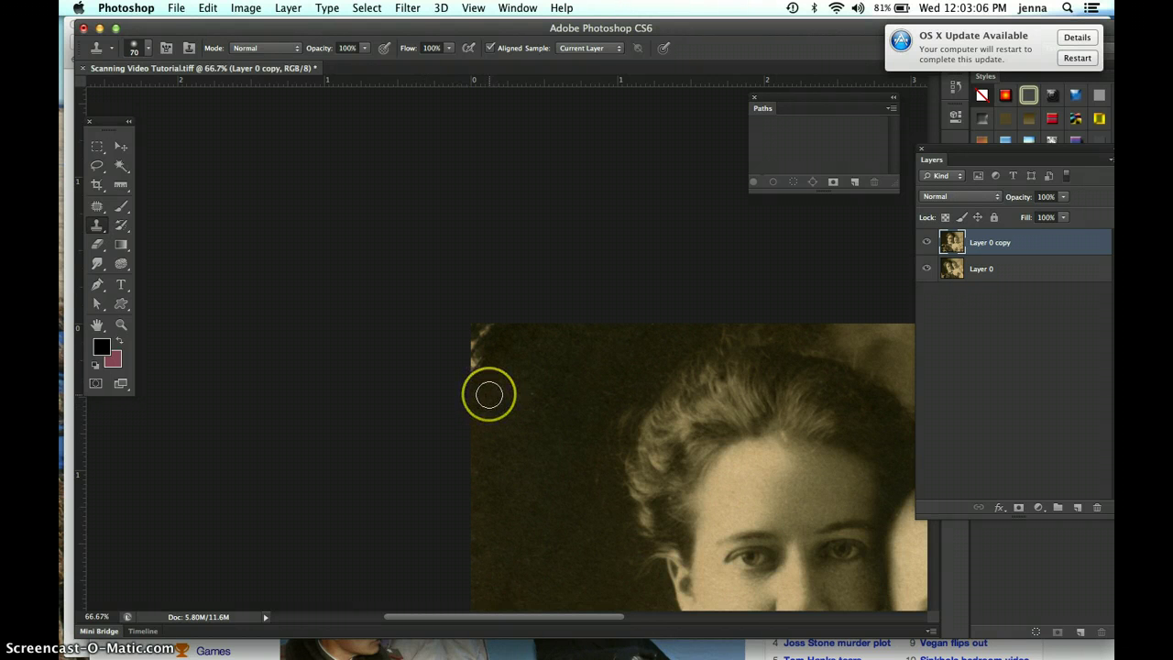
pyautogui.click(479, 374)
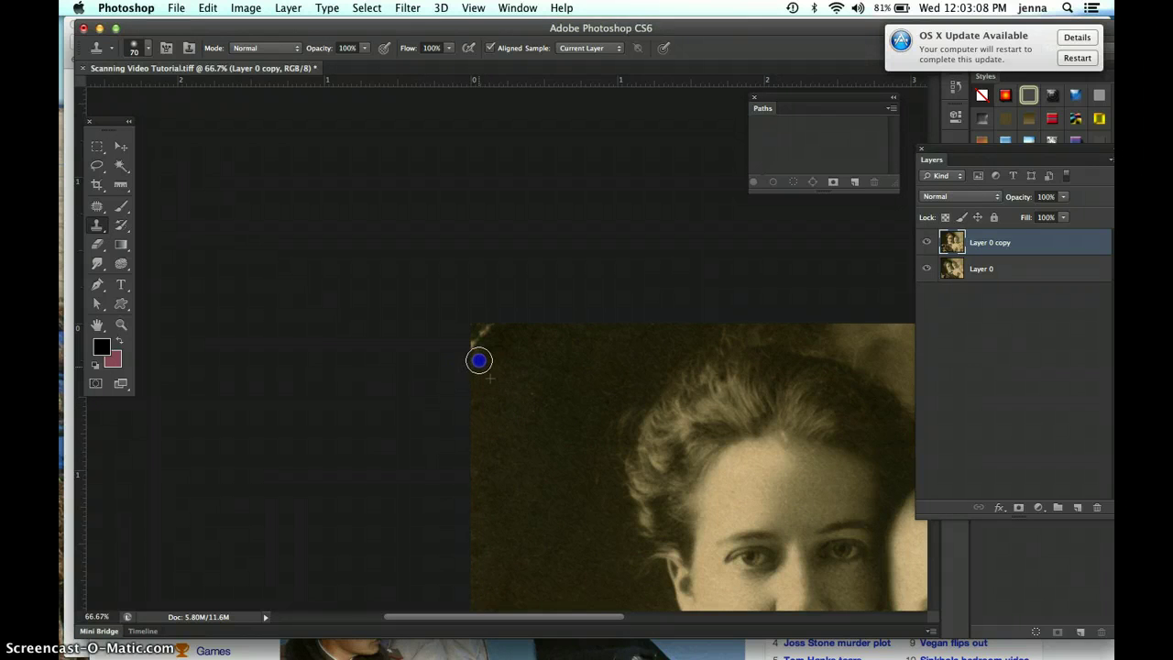
pyautogui.moveTo(478, 359)
pyautogui.mouseDown()
pyautogui.moveTo(489, 327)
pyautogui.moveTo(473, 324)
pyautogui.mouseUp()
pyautogui.click(386, 288)
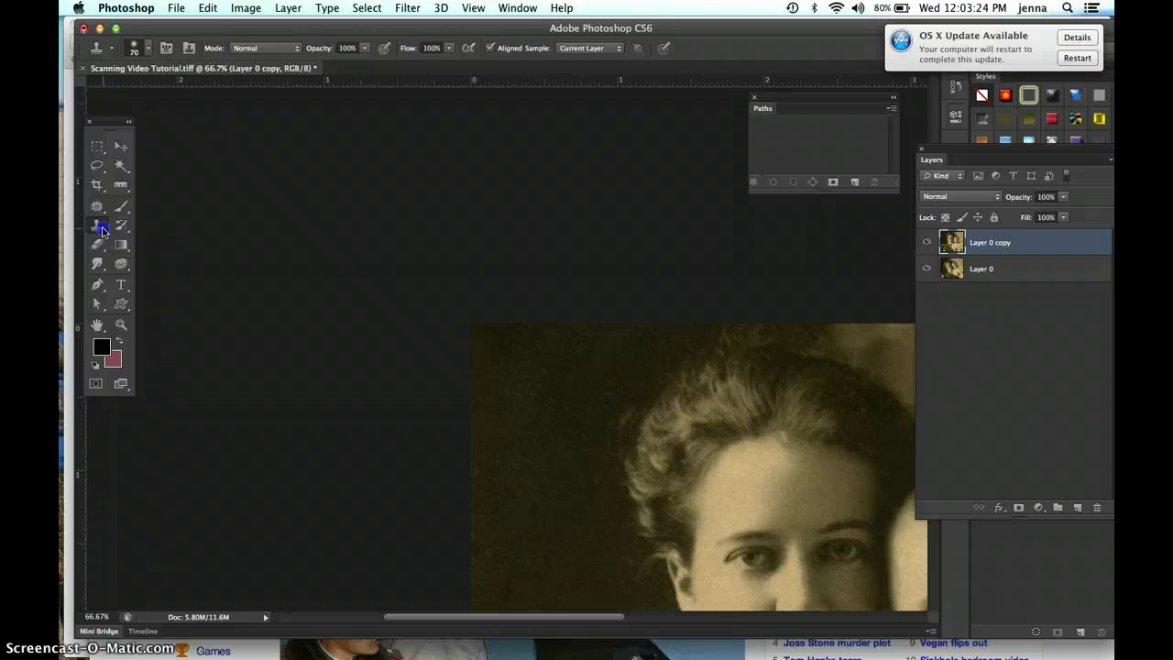
pyautogui.moveTo(102, 231); pyautogui.dragTo(142, 232)
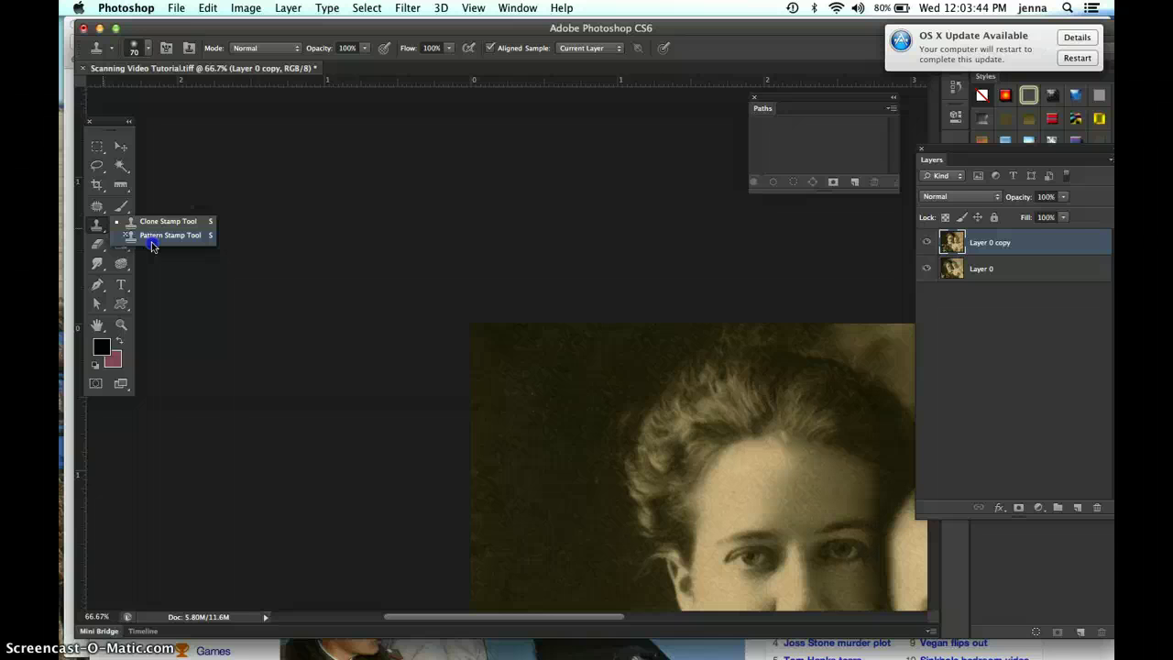
# Step: Switch to the Patch Tool set to Destination mode
pyautogui.click(156, 221)
pyautogui.click(99, 208)
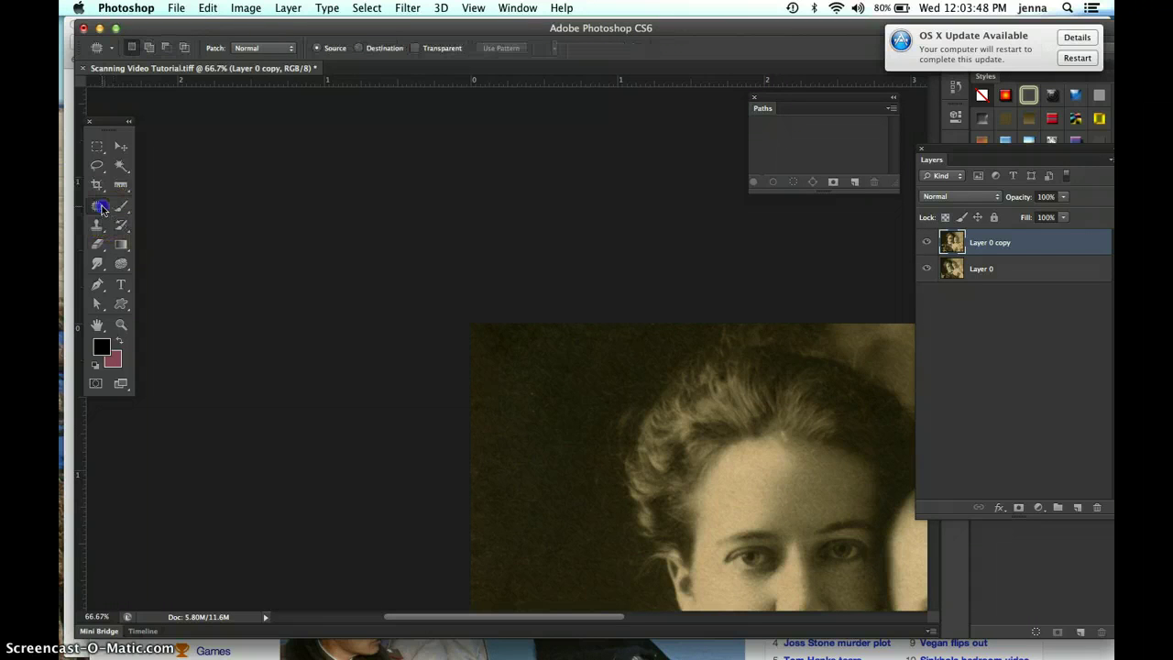
pyautogui.click(101, 209)
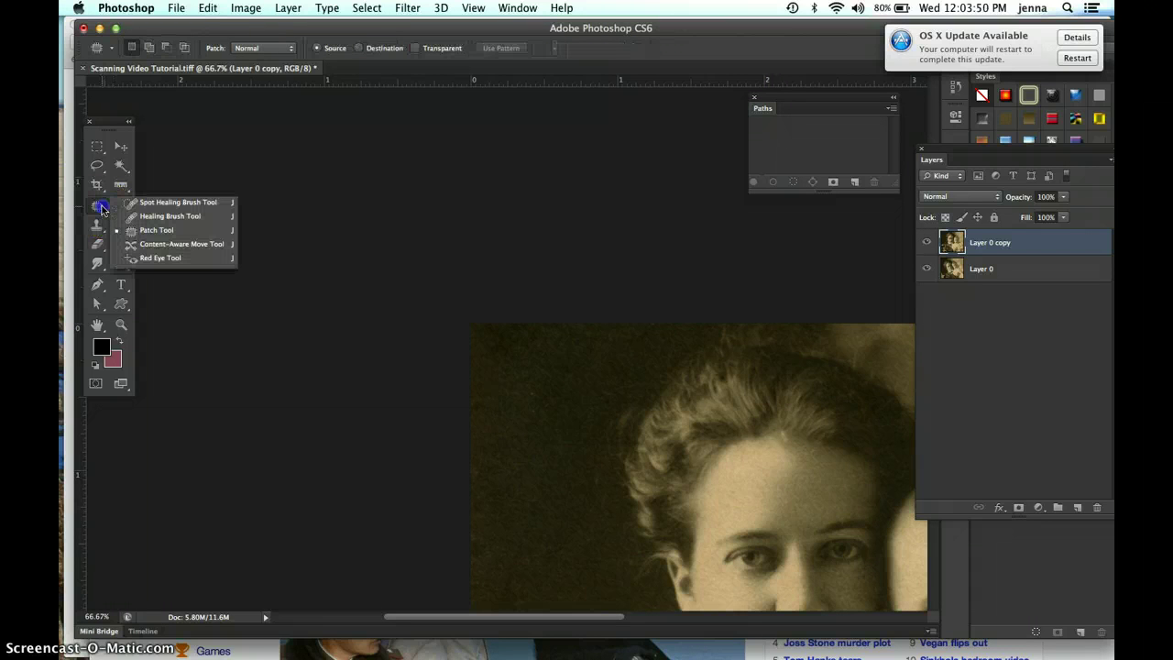
pyautogui.click(186, 231)
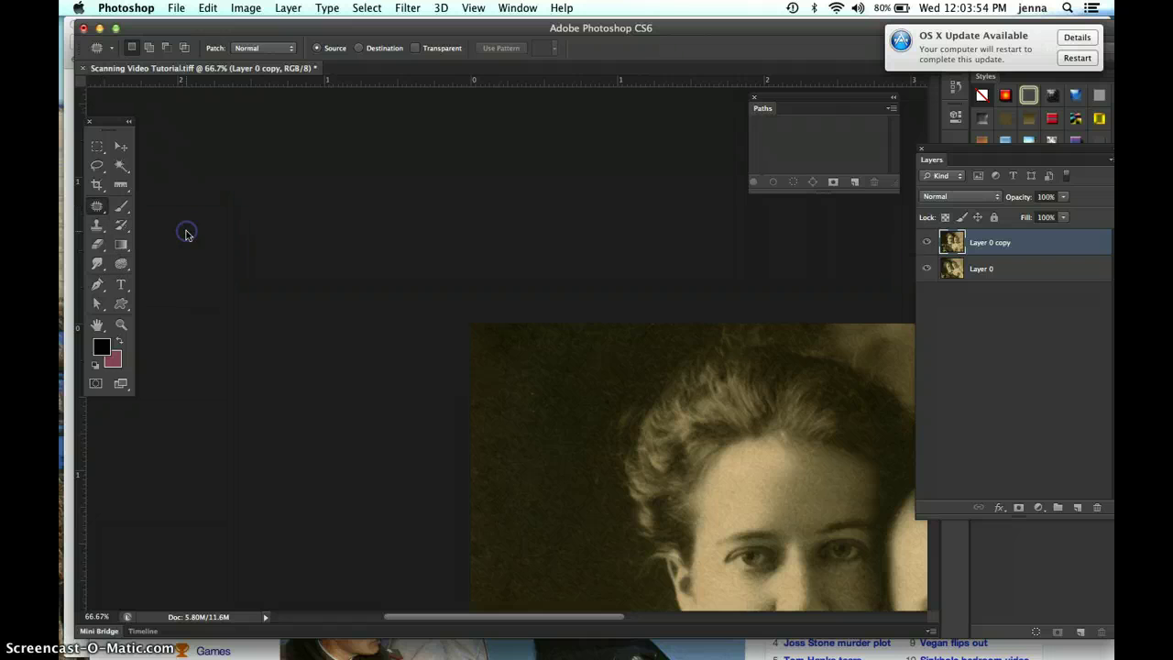
pyautogui.click(358, 50)
# Step: Patch clean background over the blemishes beside the baby's head, deselecting after each patch
pyautogui.moveTo(656, 442); pyautogui.dragTo(350, 209)
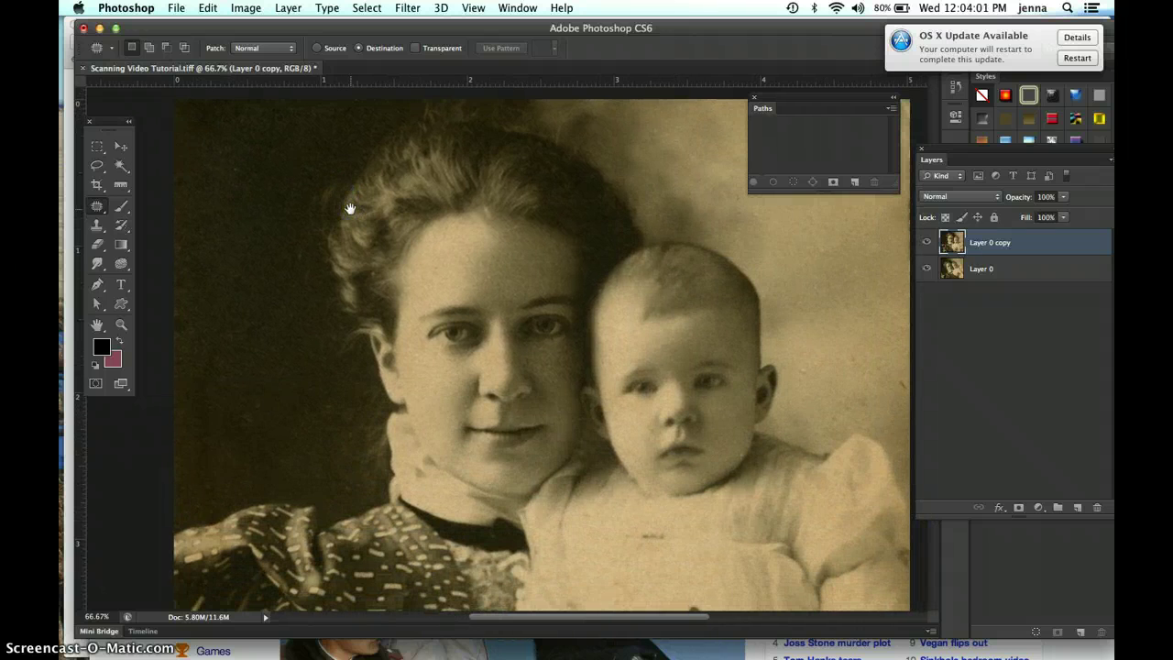
pyautogui.moveTo(445, 241); pyautogui.dragTo(151, 245)
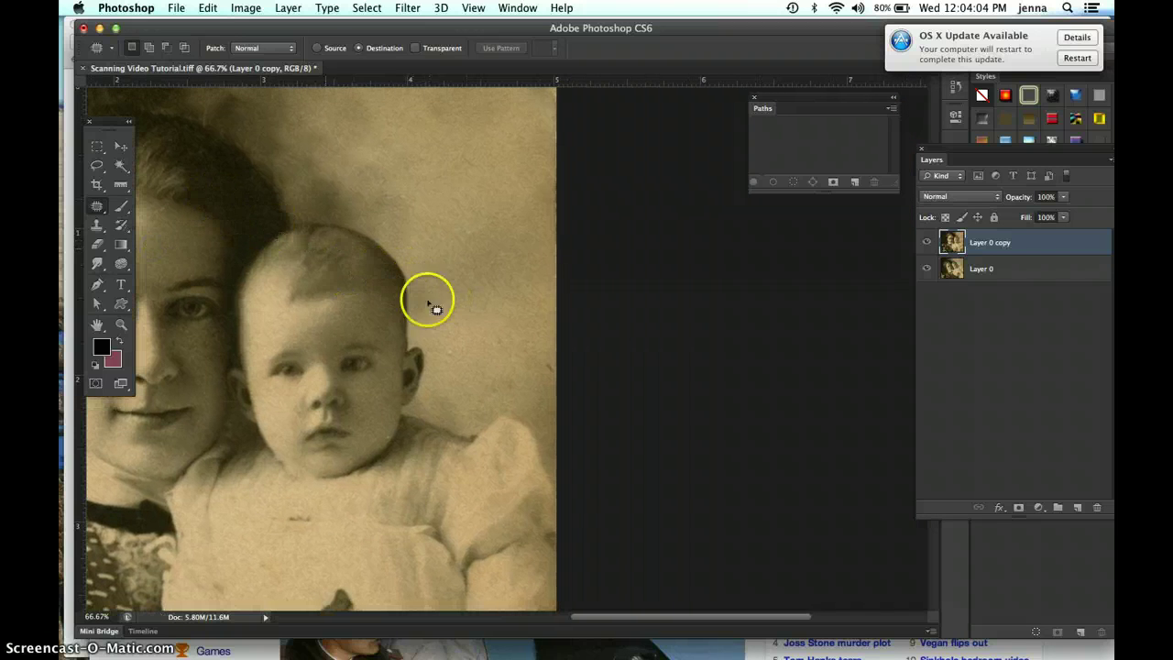
pyautogui.moveTo(505, 310)
pyautogui.mouseDown()
pyautogui.moveTo(533, 310)
pyautogui.moveTo(526, 335)
pyautogui.moveTo(494, 316)
pyautogui.moveTo(512, 292)
pyautogui.moveTo(545, 321)
pyautogui.moveTo(539, 331)
pyautogui.moveTo(516, 316)
pyautogui.moveTo(551, 369)
pyautogui.mouseUp()
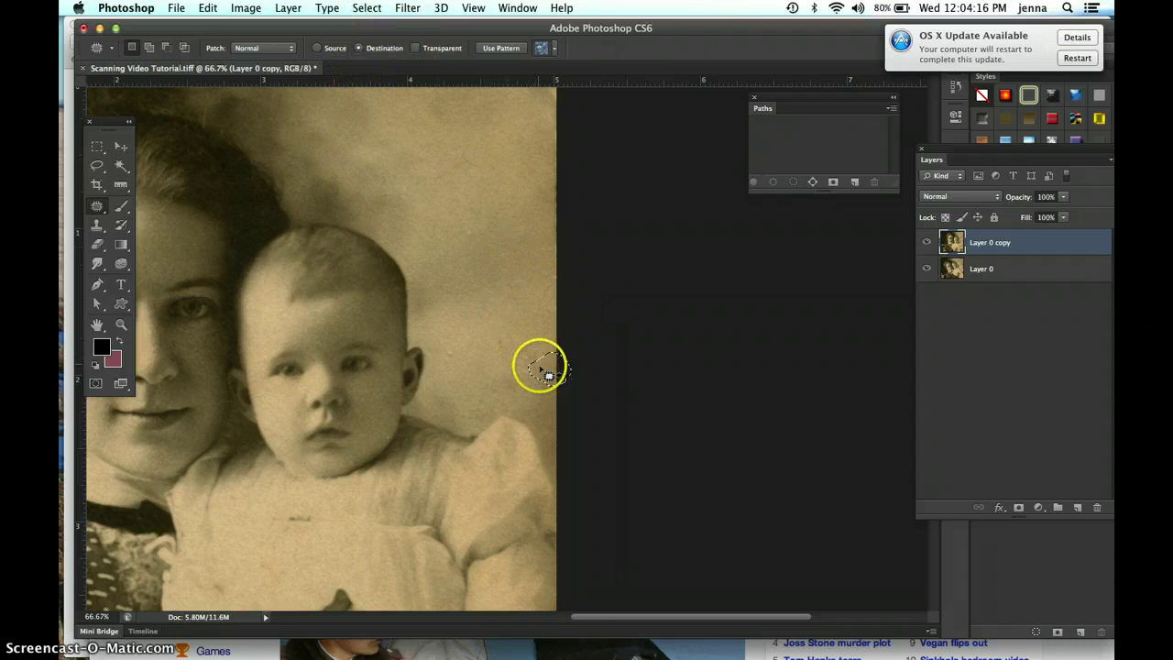
pyautogui.moveTo(541, 369); pyautogui.dragTo(553, 330)
pyautogui.click(365, 9)
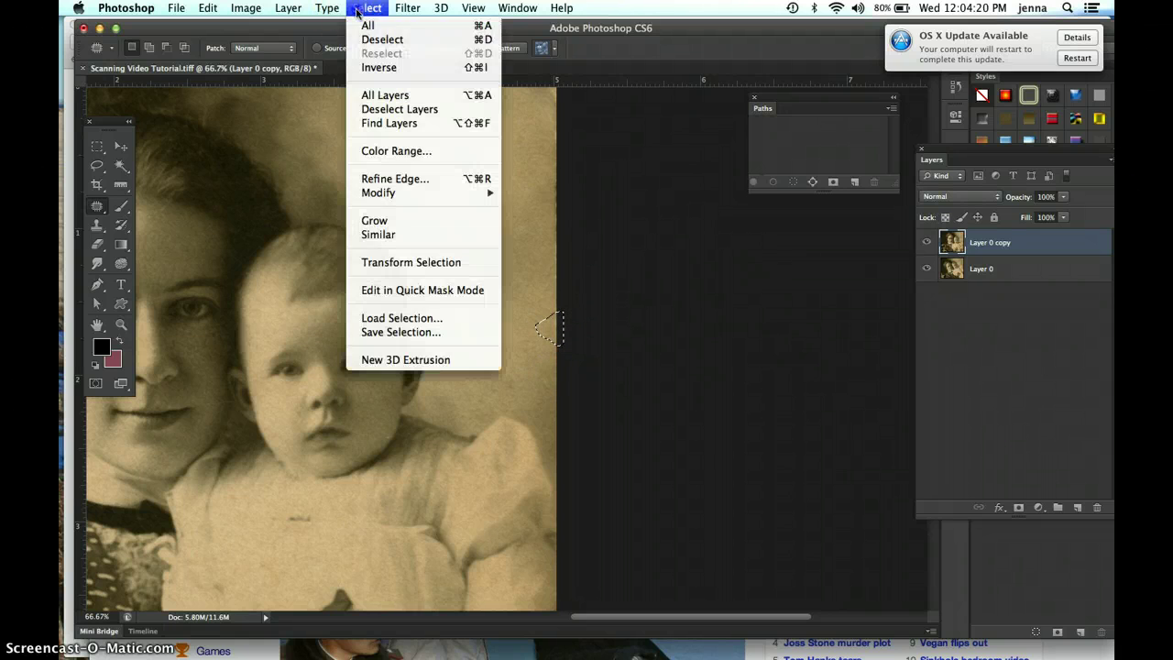
pyautogui.click(466, 41)
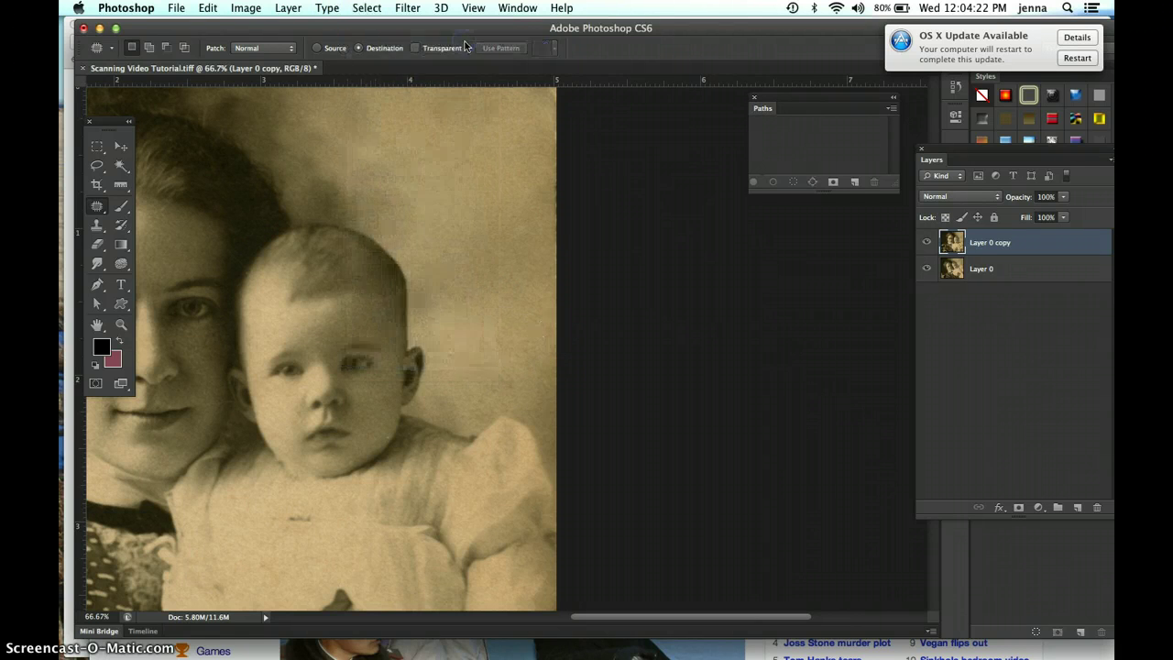
pyautogui.moveTo(461, 312)
pyautogui.mouseDown()
pyautogui.moveTo(474, 314)
pyautogui.moveTo(477, 335)
pyautogui.moveTo(461, 312)
pyautogui.moveTo(445, 349)
pyautogui.mouseUp()
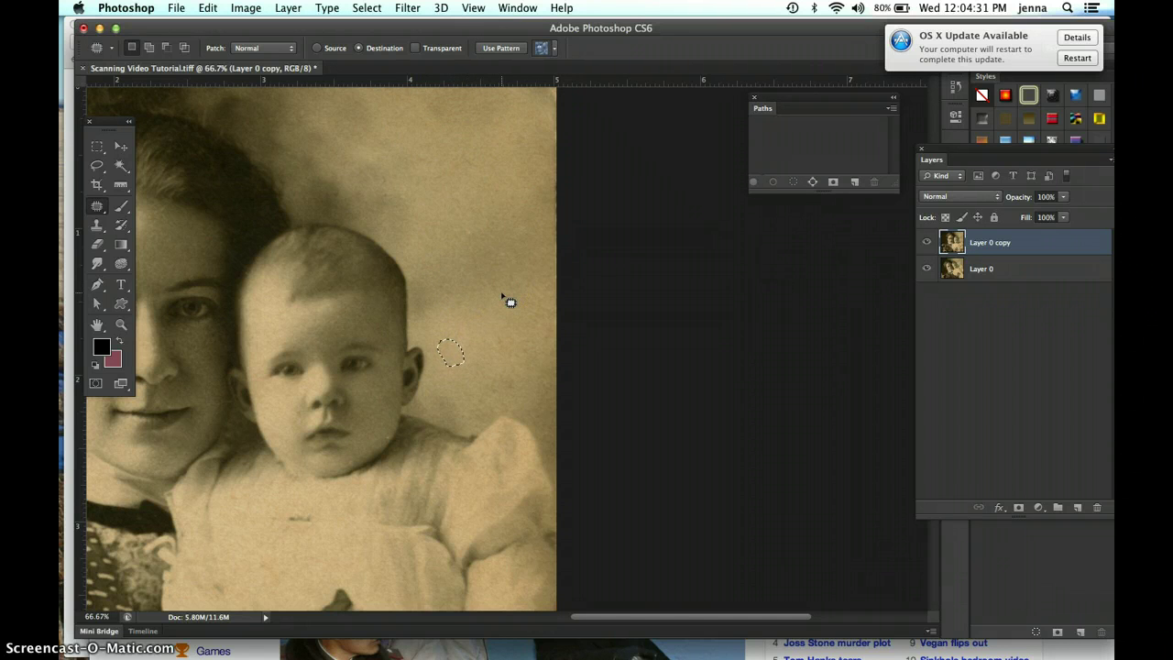
pyautogui.click(367, 8)
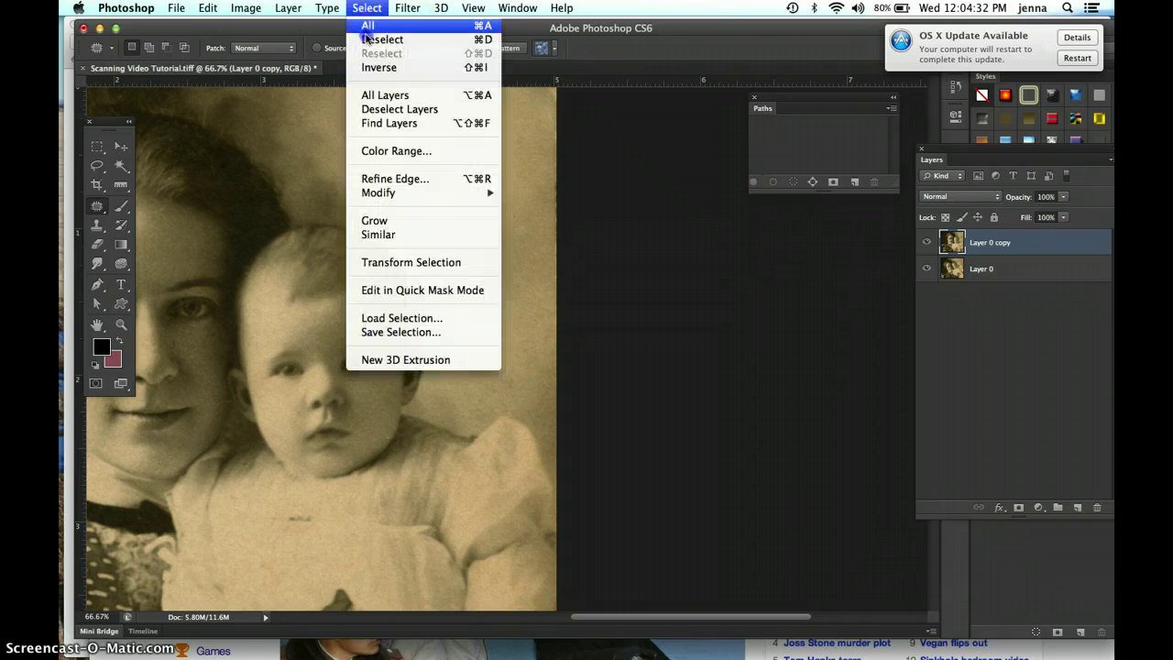
pyautogui.click(368, 40)
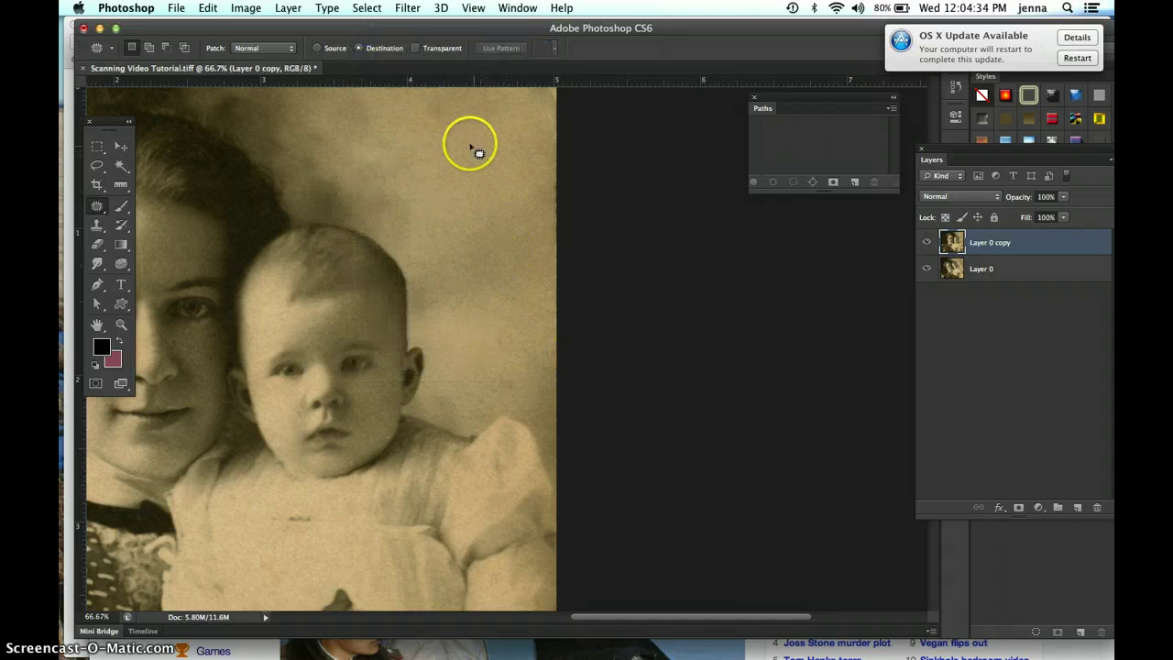